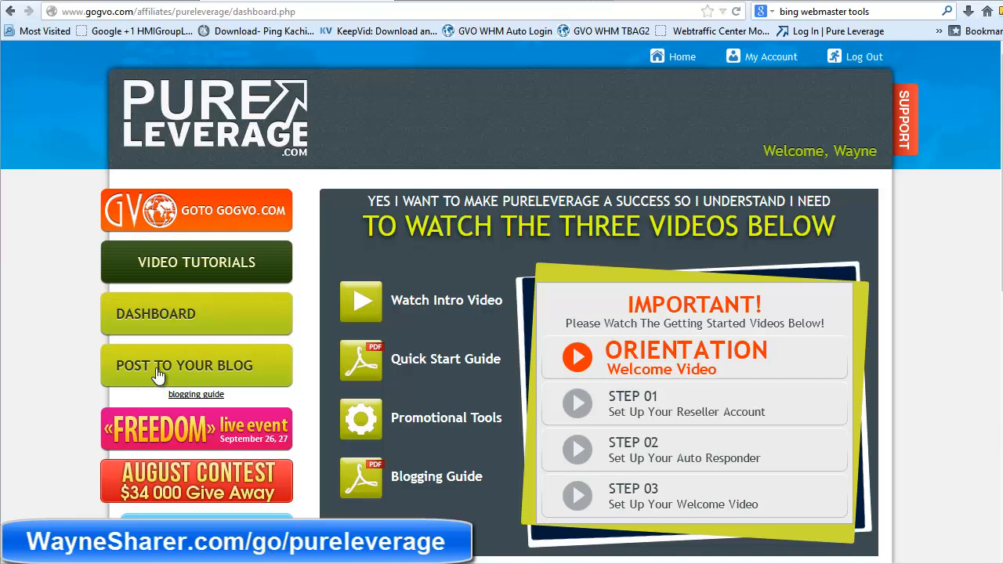
Use the 'Post to Your Blog' button to enter the blog's WordPress admin dashboard
left_click(206, 369)
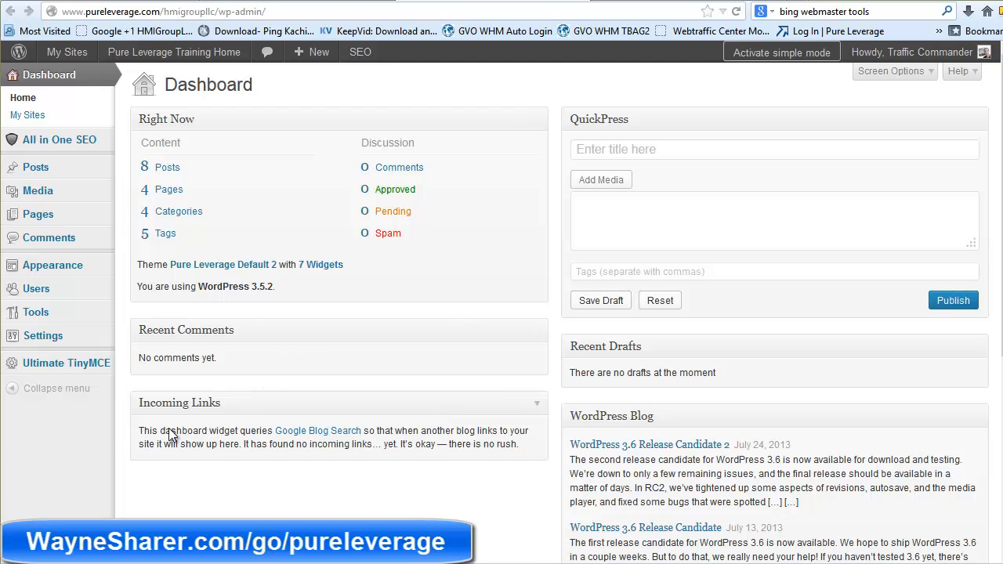
mouse_move(81, 190)
left_click(804, 57)
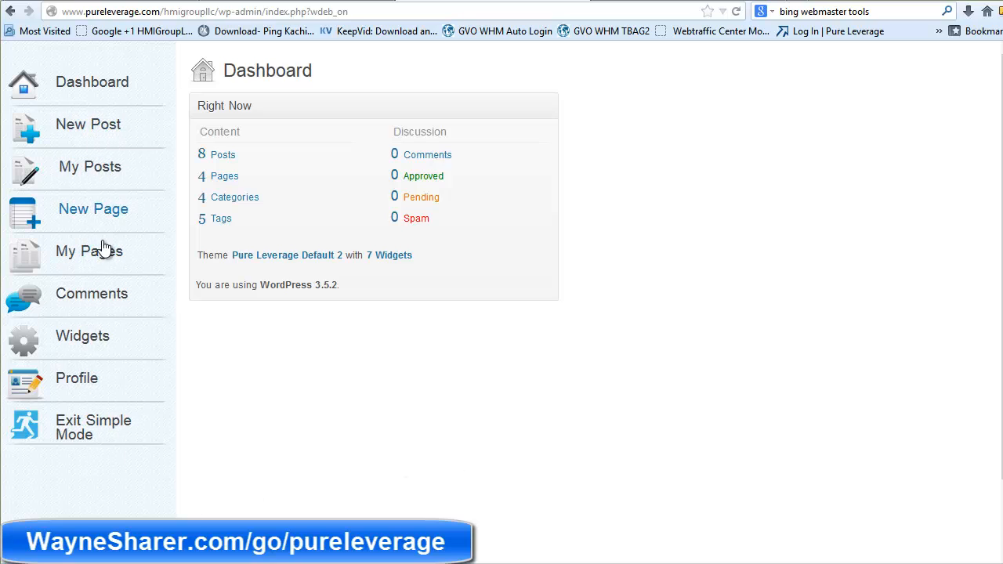
left_click(84, 425)
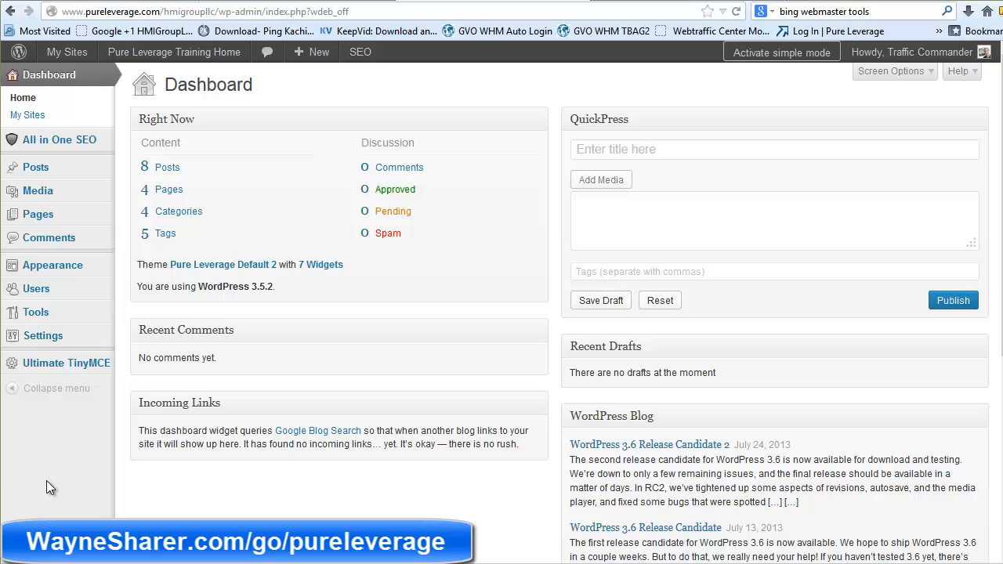
Open the blogging guide PDF from the members' back office and start reading it
left_click(288, 1)
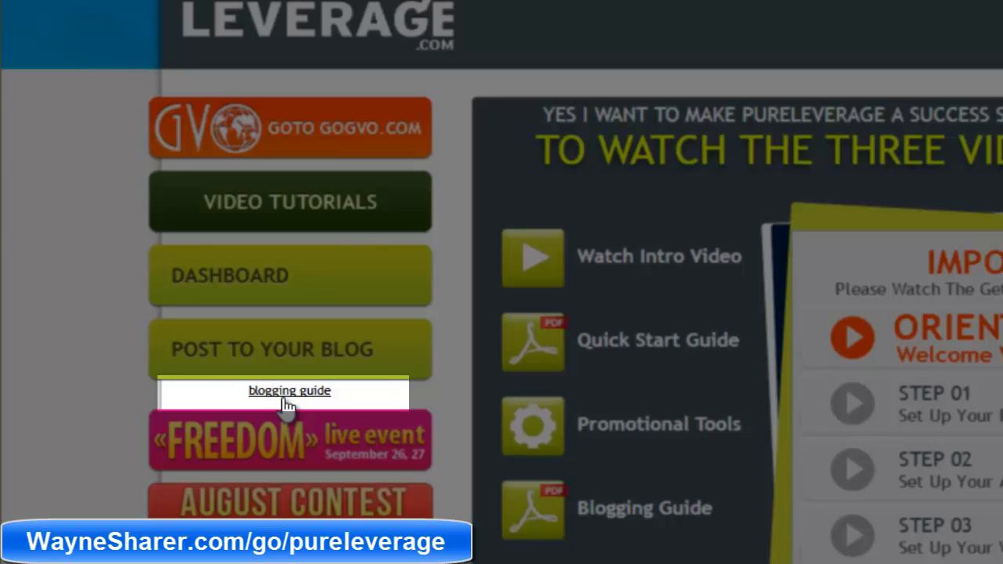
left_click(288, 395)
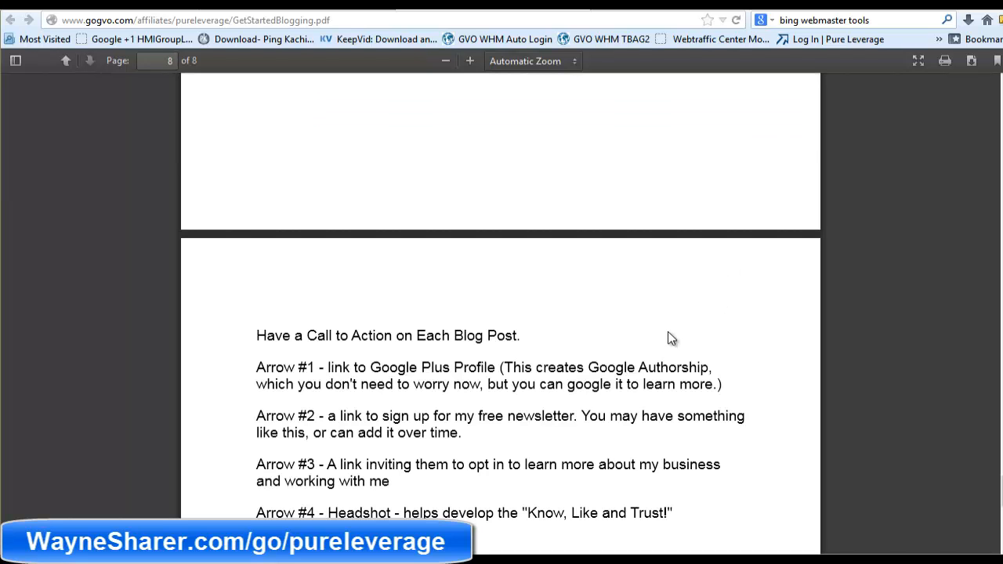
scroll(668, 323, "down", 5)
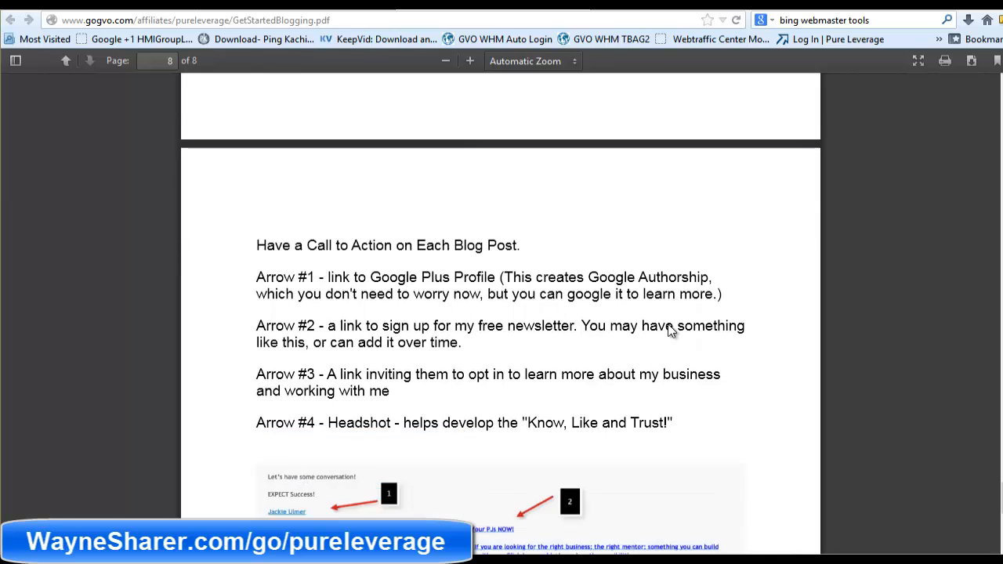
scroll(667, 324, "down", 1)
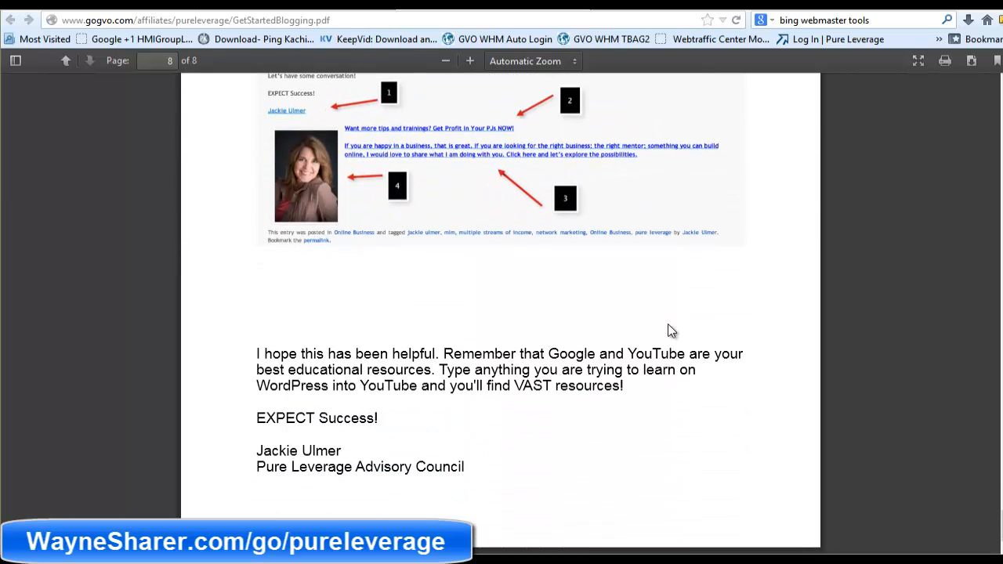
scroll(667, 324, "up", 4)
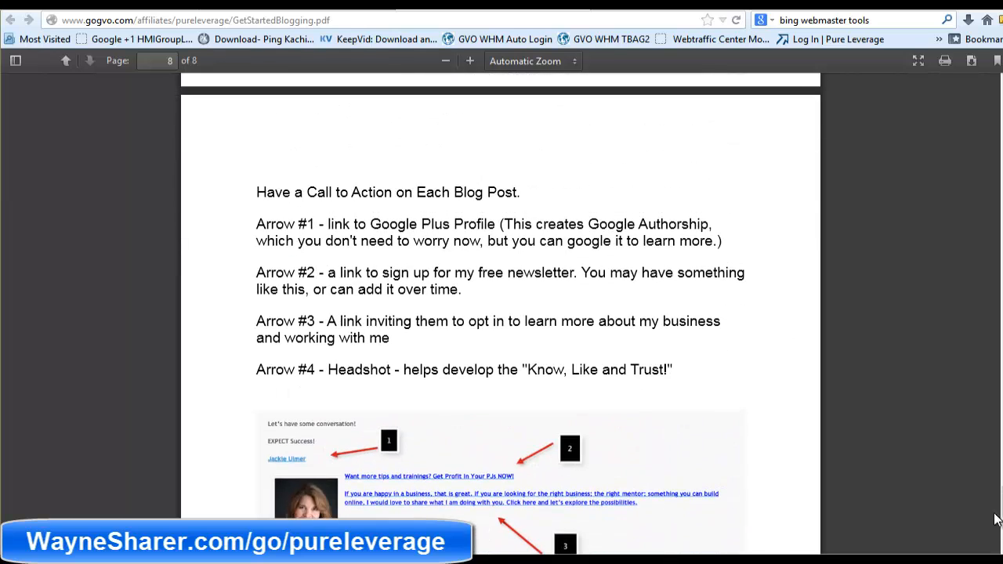
left_click_drag(1000, 501, 993, 95)
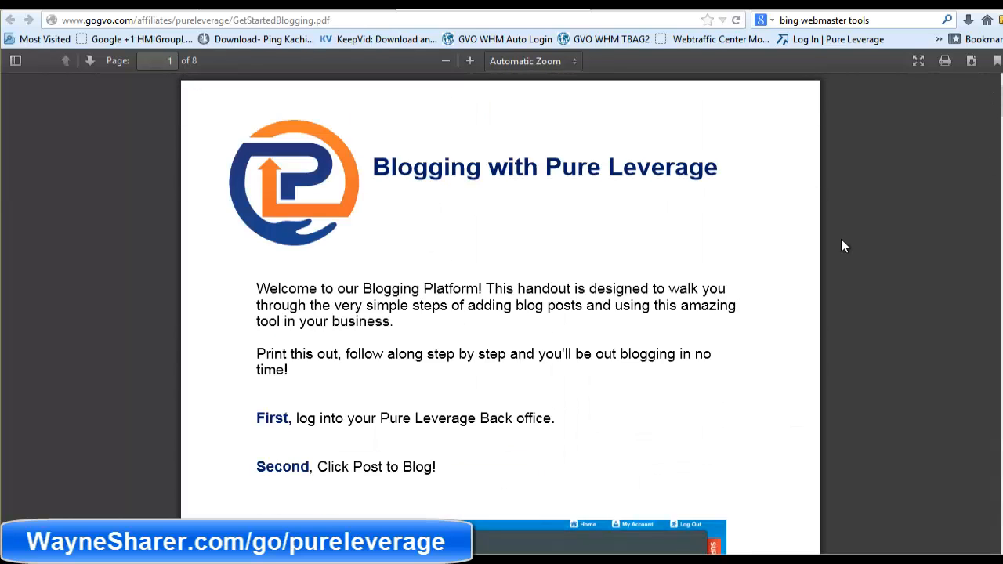
Read the guide through to page 8, then return to the WordPress dashboard
scroll(557, 309, "down", 7)
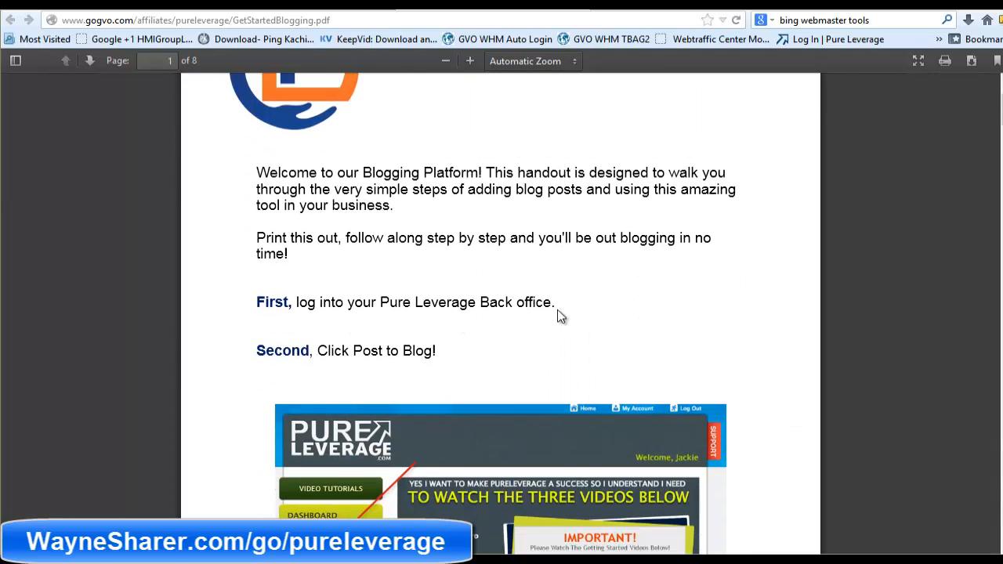
scroll(559, 312, "down", 10)
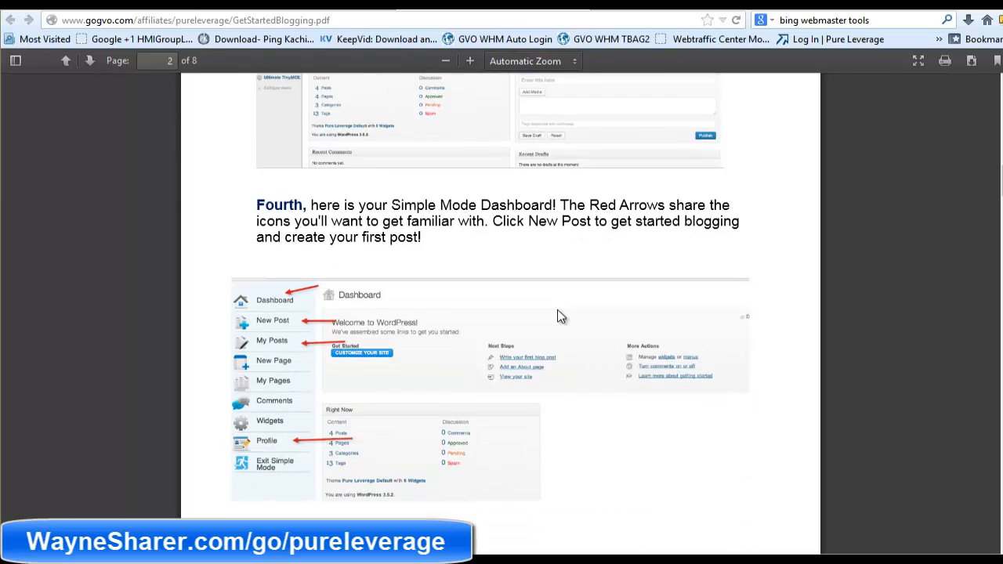
scroll(559, 312, "down", 12)
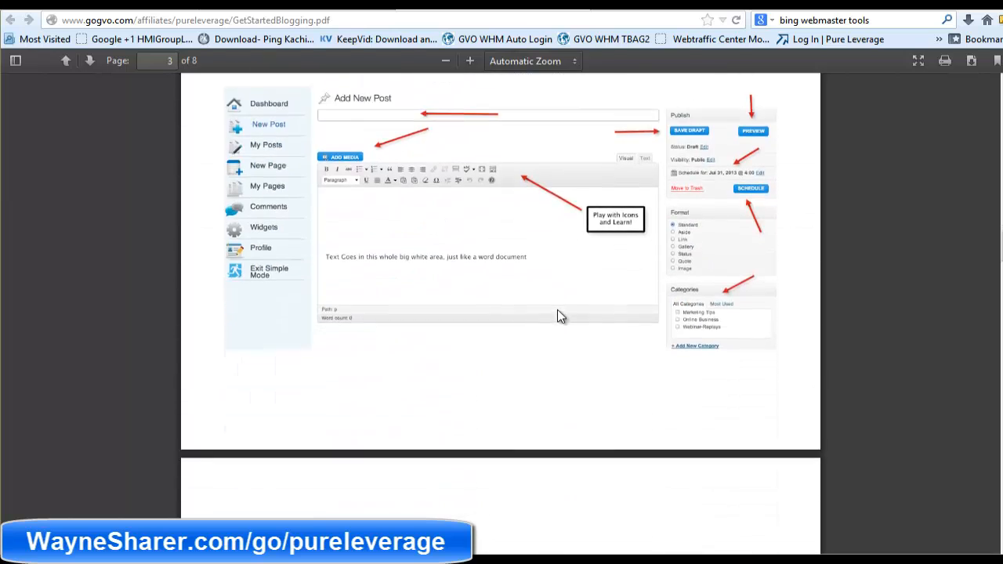
scroll(558, 311, "down", 12)
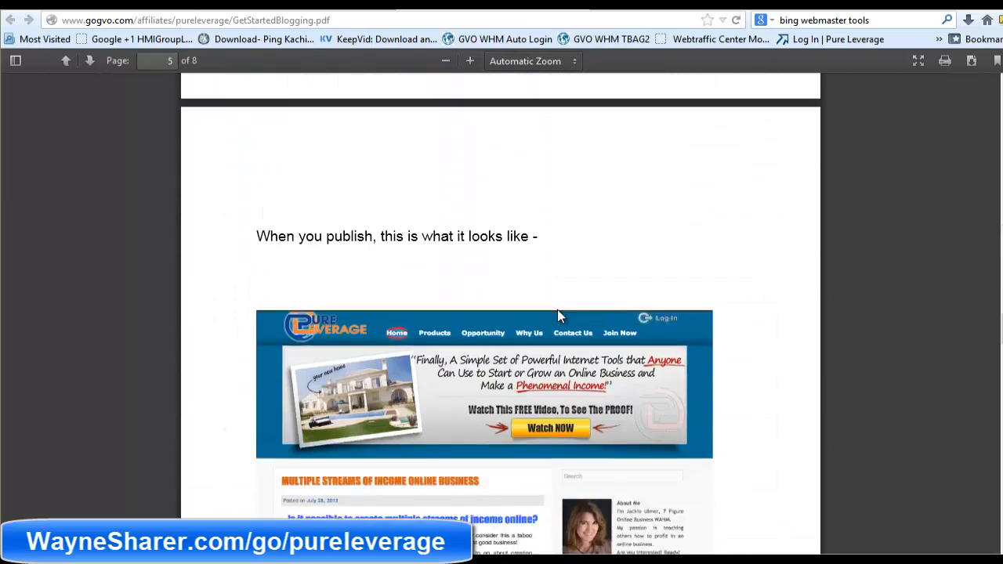
scroll(561, 316, "down", 5)
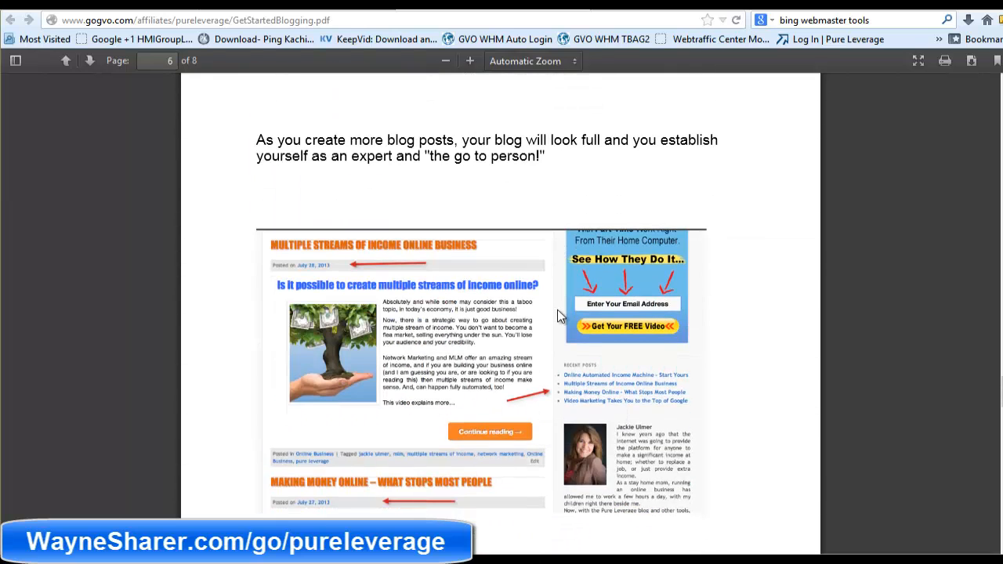
scroll(557, 310, "up", 9)
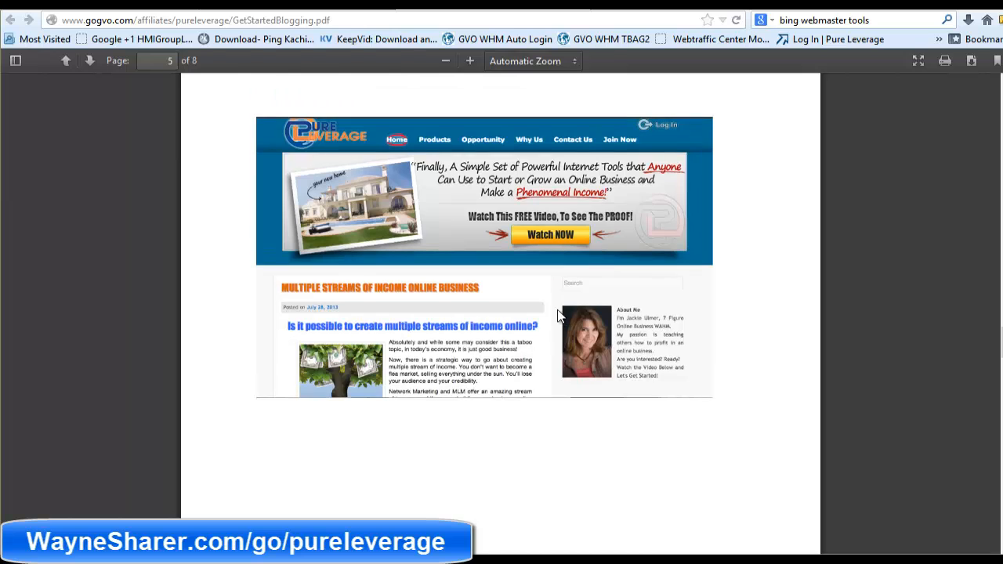
scroll(557, 313, "down", 8)
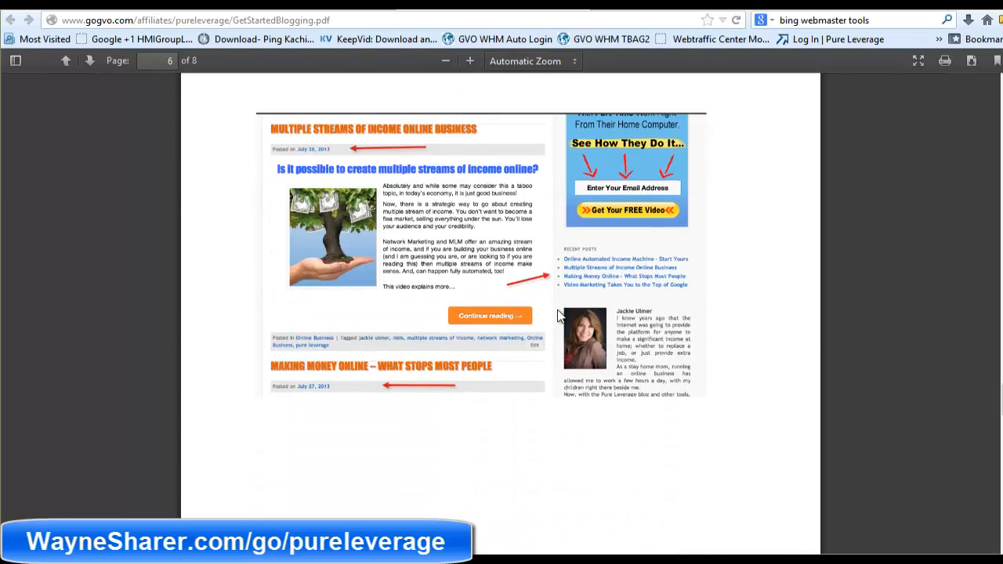
scroll(558, 315, "down", 10)
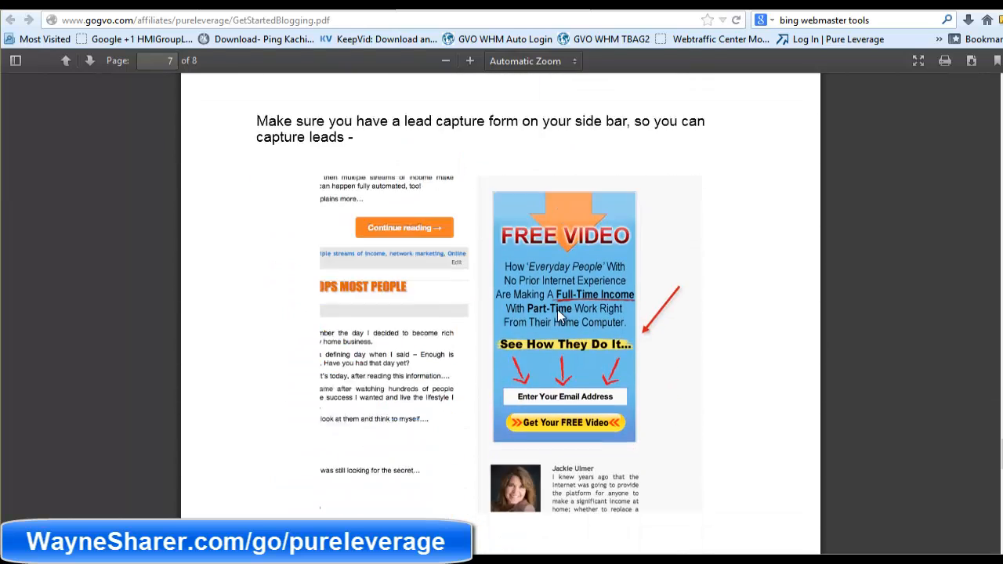
scroll(557, 309, "down", 3)
scroll(557, 309, "up", 6)
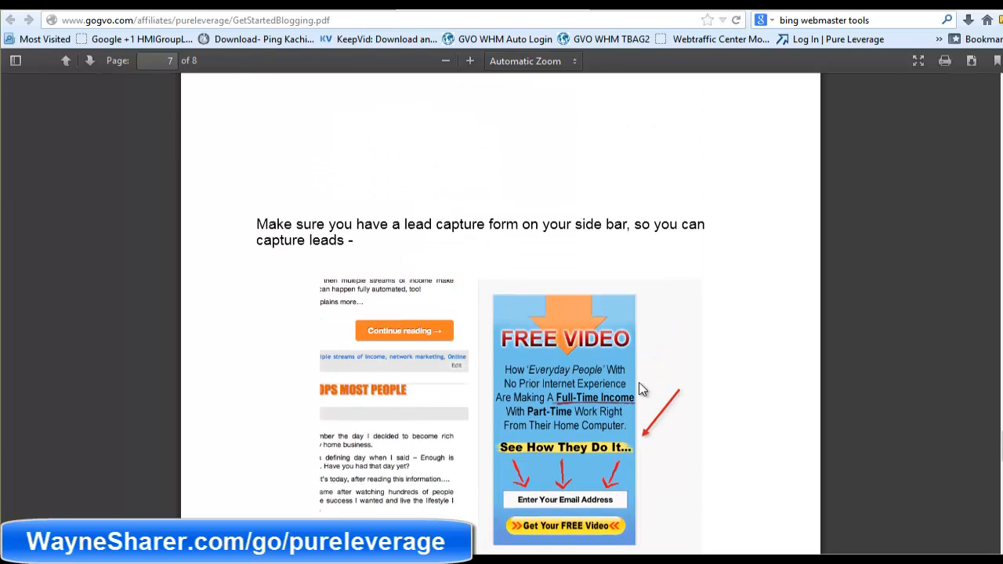
scroll(711, 282, "down", 10)
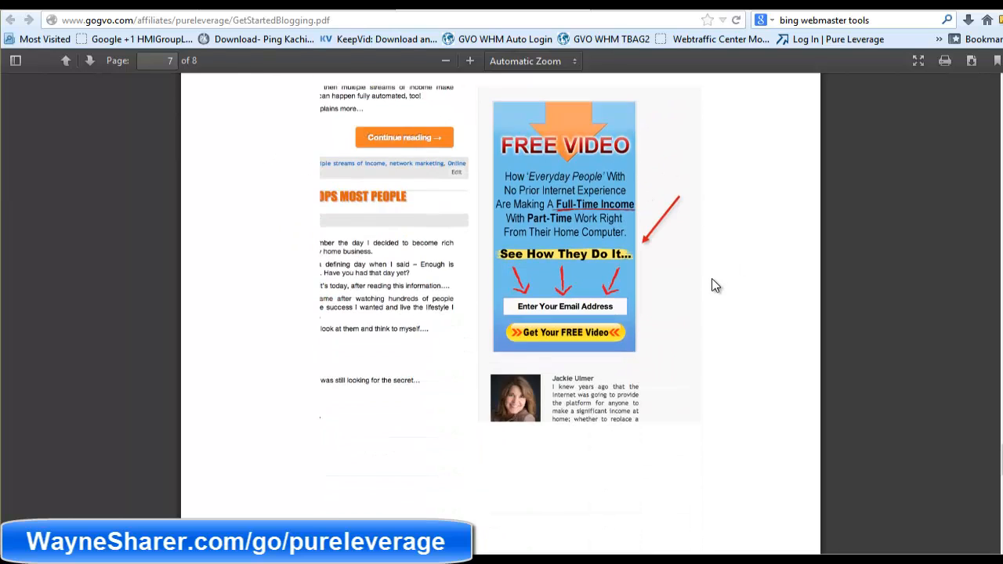
scroll(714, 285, "down", 9)
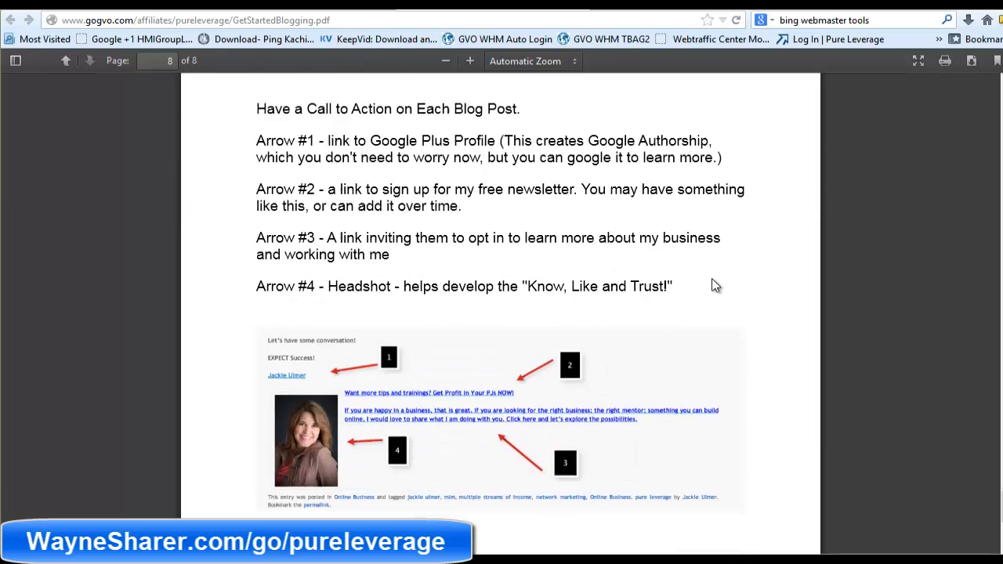
scroll(711, 279, "down", 6)
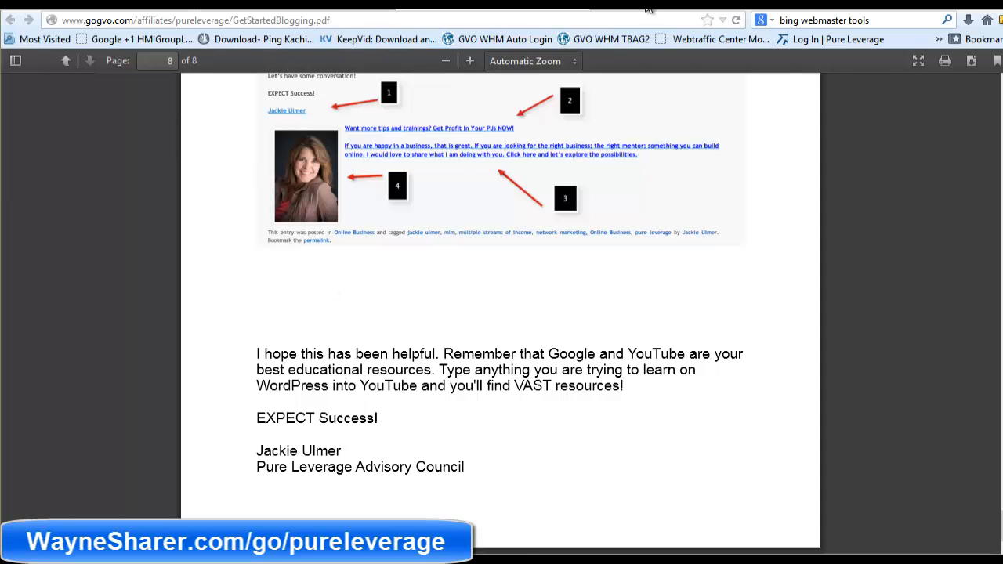
left_click(647, 10)
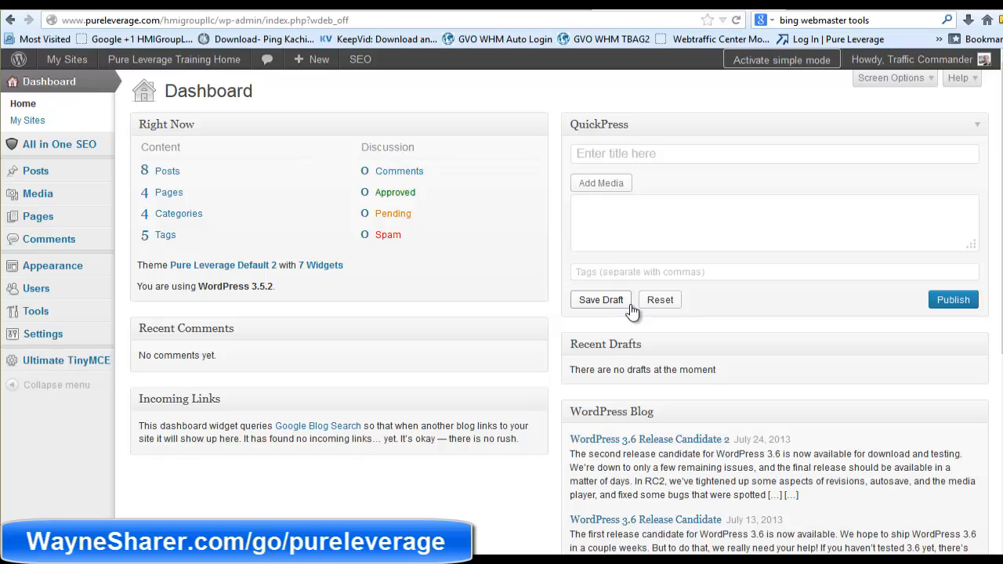
Change Week Starts On from Monday to Sunday in General Settings and save
mouse_move(33, 333)
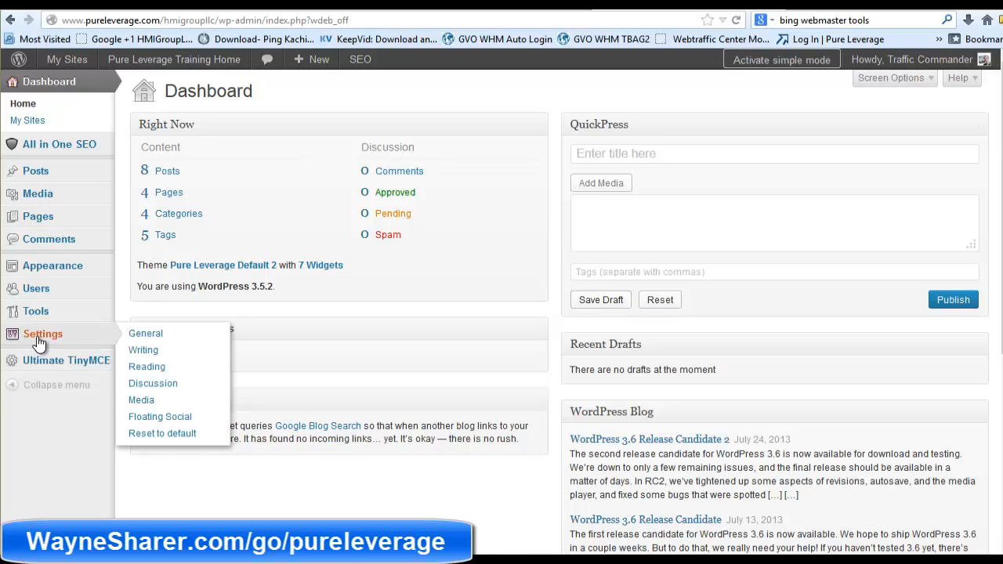
left_click(147, 335)
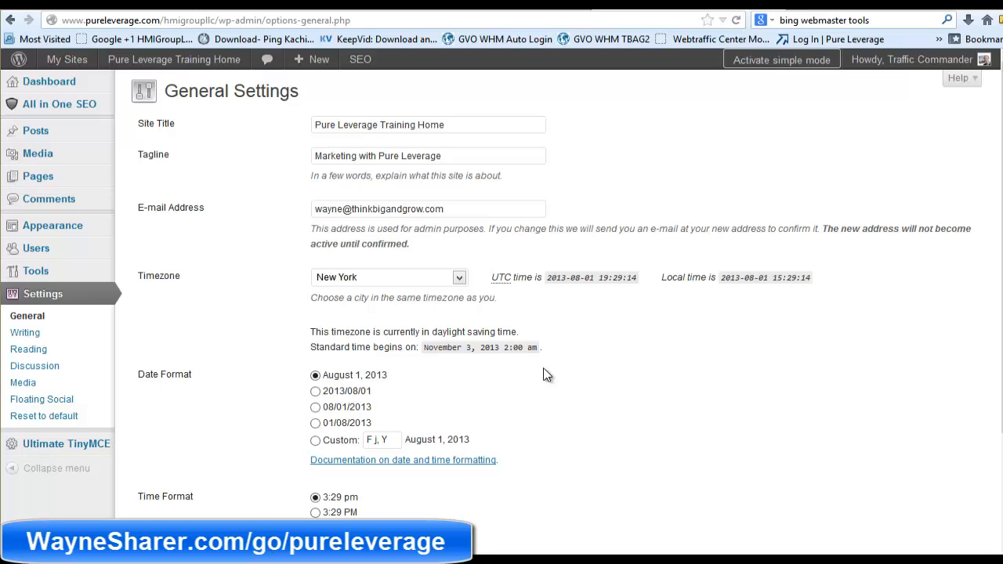
scroll(546, 375, "down", 3)
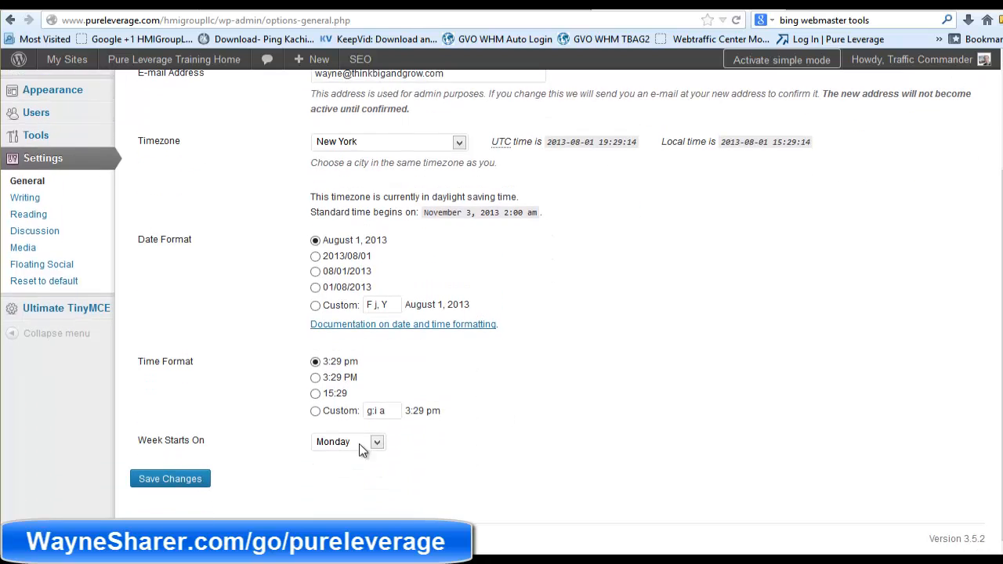
left_click(377, 443)
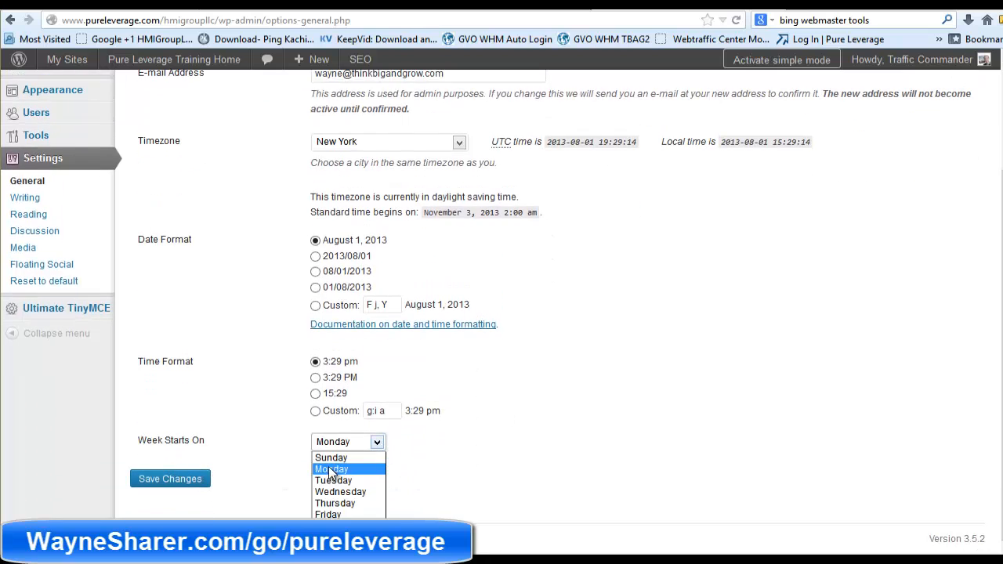
left_click(333, 455)
left_click(168, 481)
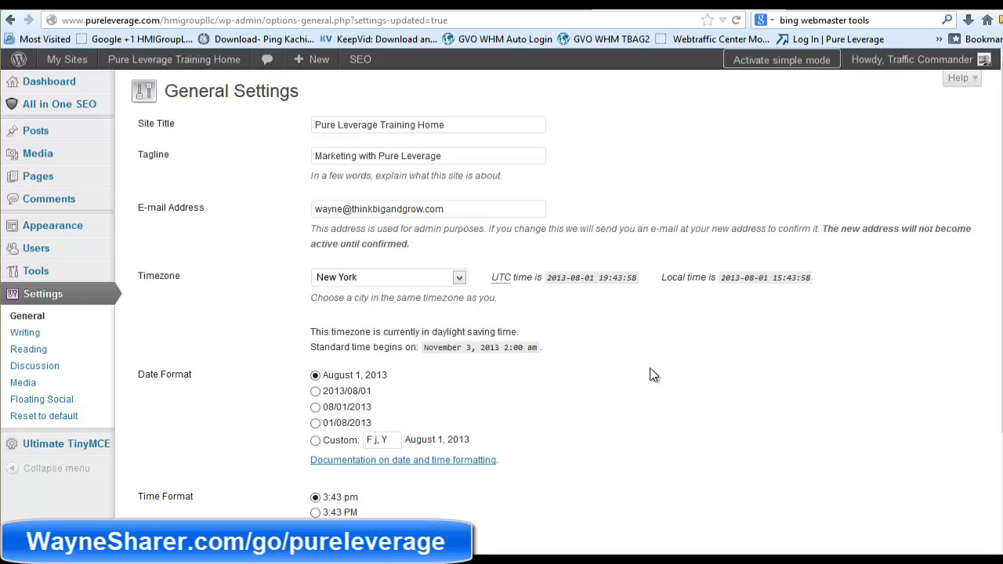
scroll(649, 375, "down", 3)
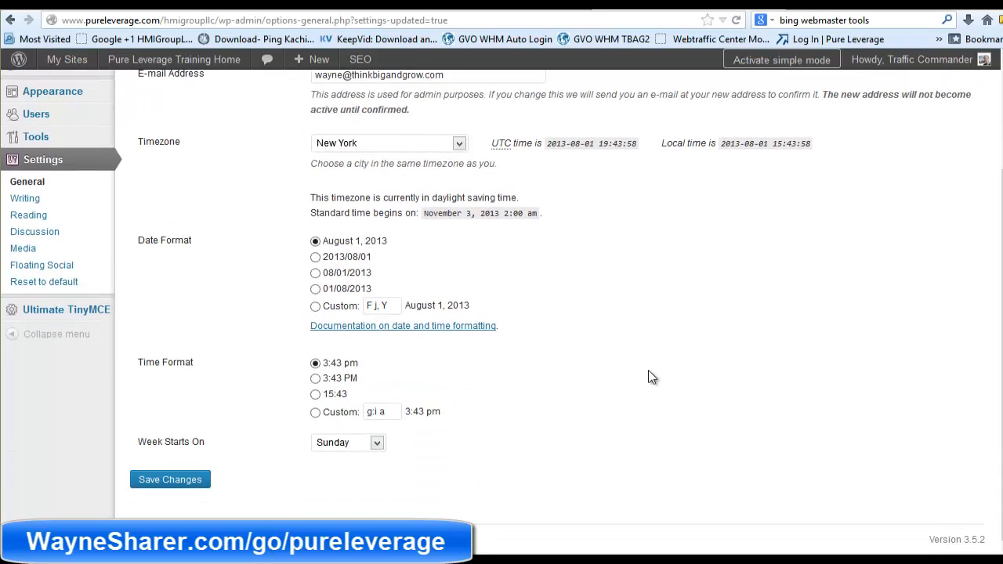
Set Reading Settings' front page to 'Your latest posts', save, and go to Discussion settings
left_click(30, 198)
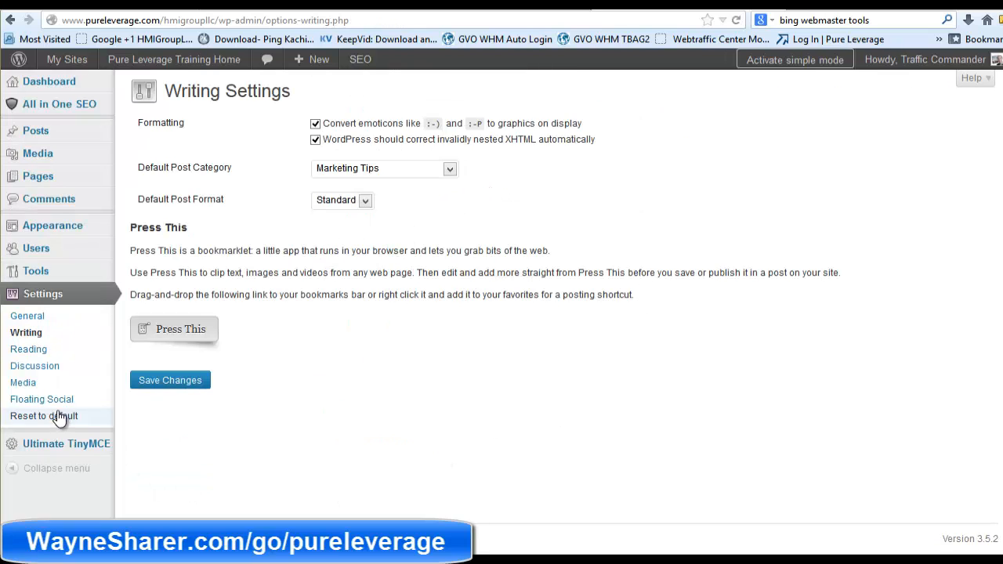
left_click(17, 349)
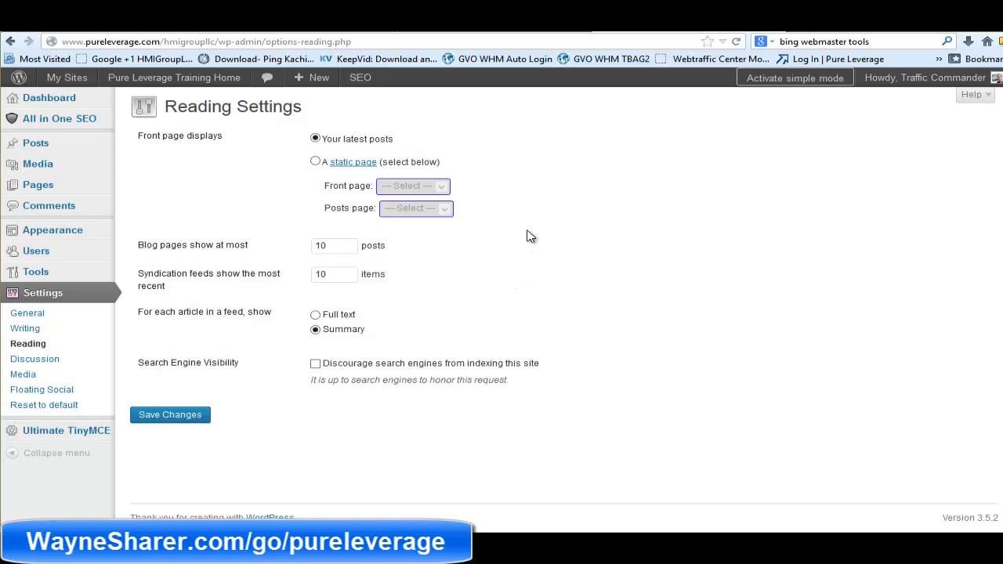
left_click(315, 161)
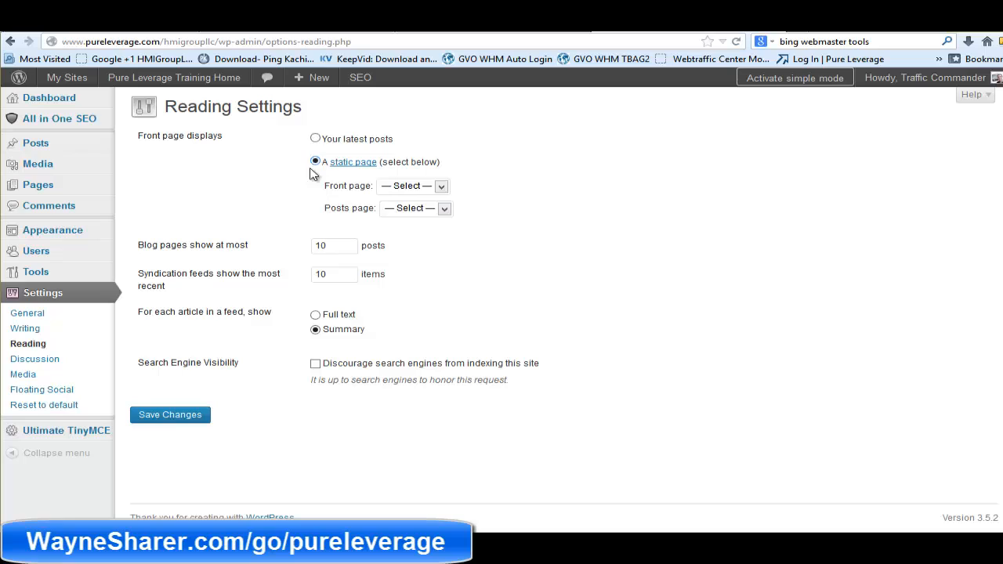
left_click(441, 190)
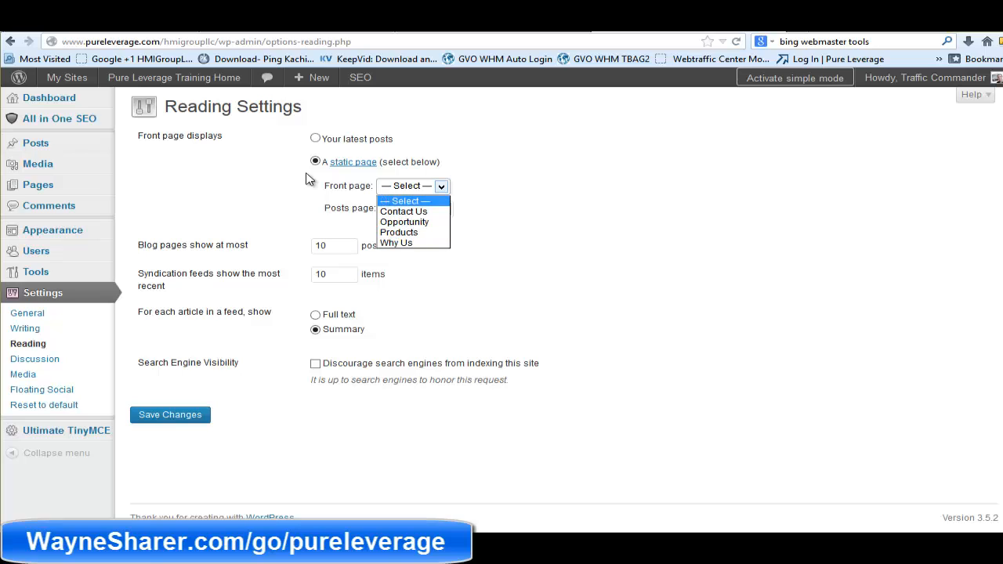
left_click(318, 142)
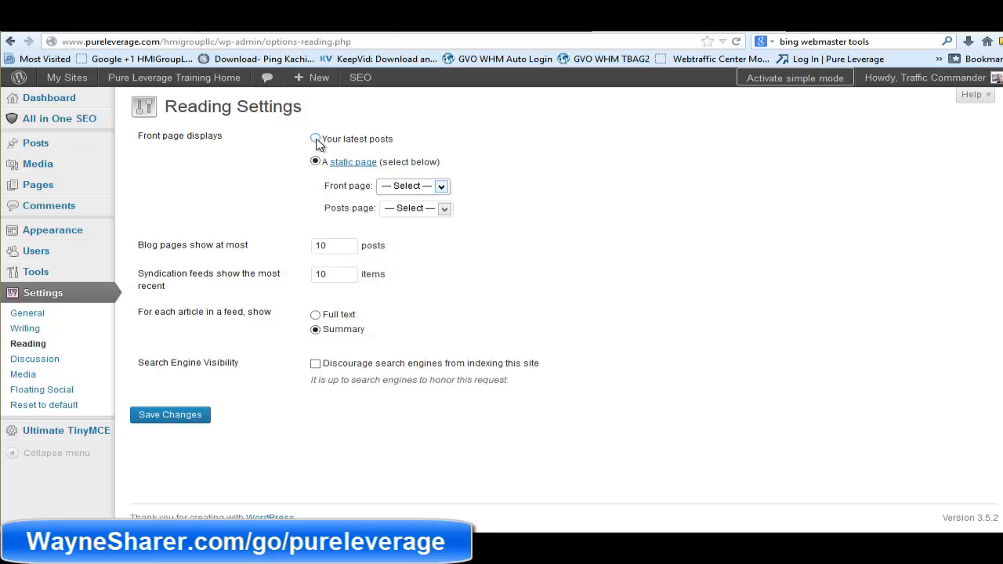
left_click(317, 142)
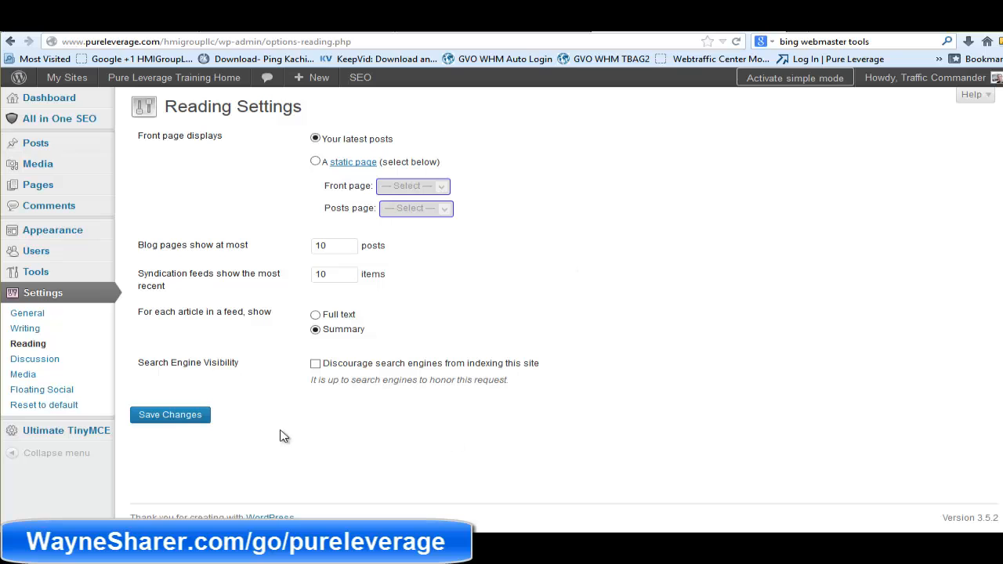
left_click(169, 419)
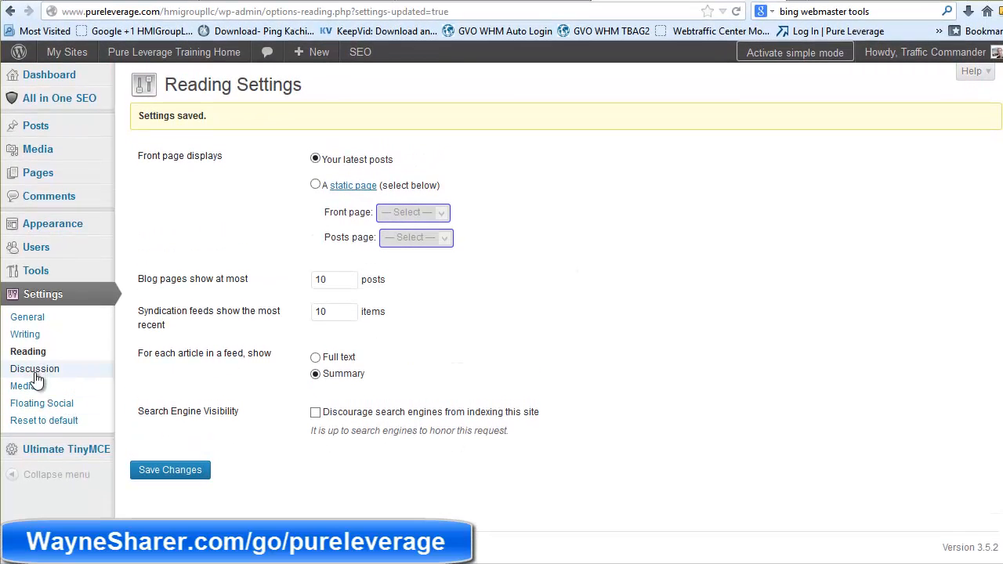
left_click(35, 369)
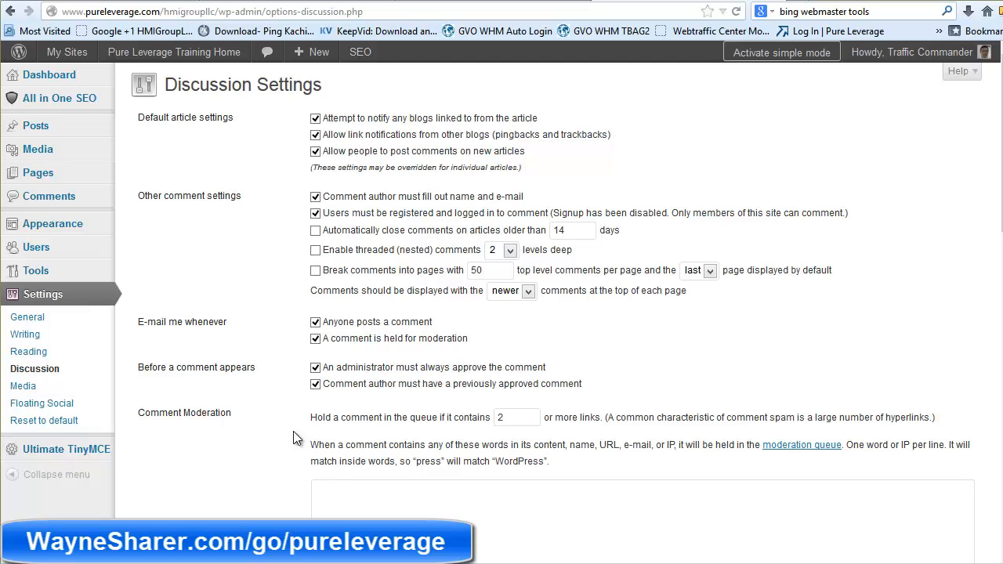
Review the Media settings, then bring up the Floating Social settings page
left_click(19, 387)
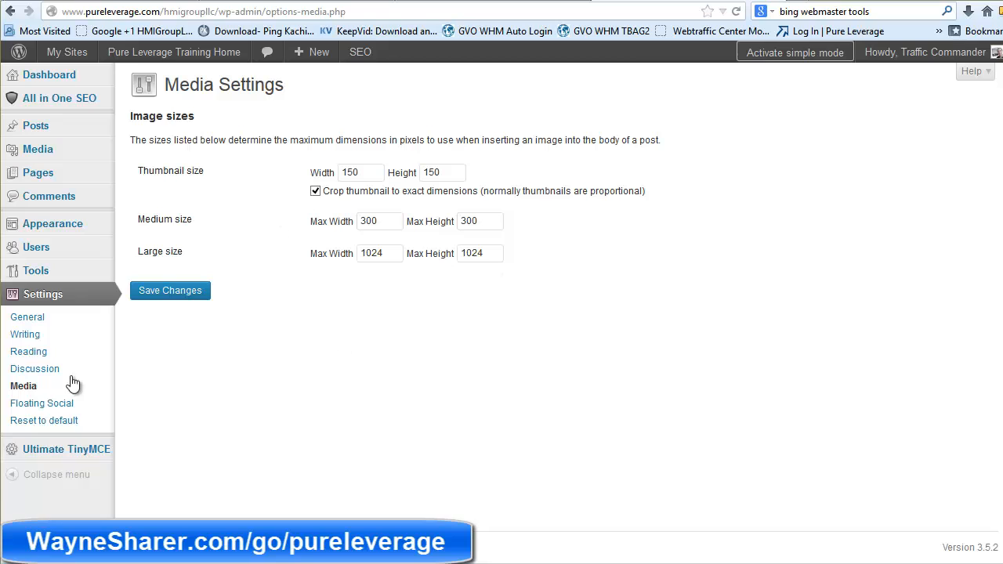
left_click(41, 404)
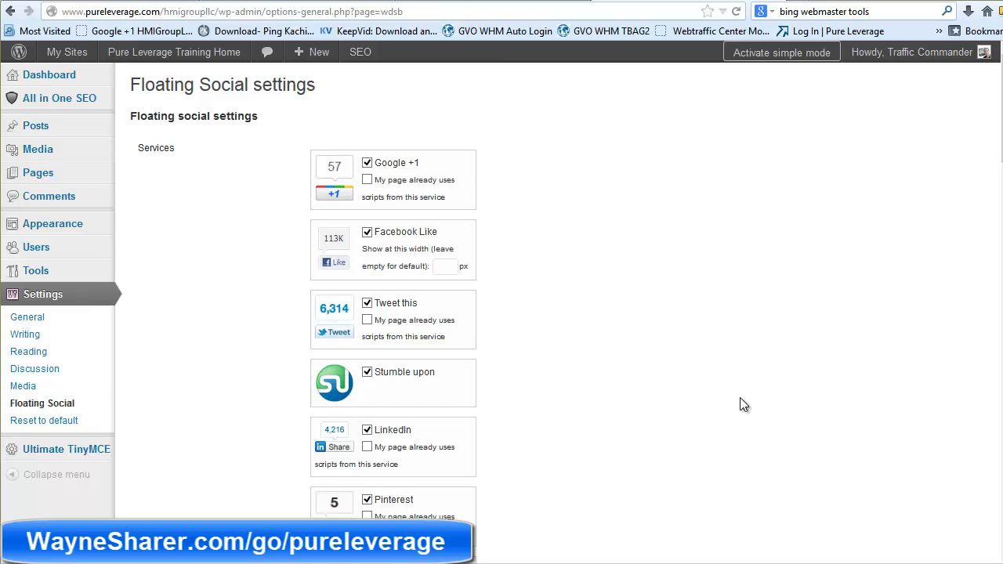
Tick the Del.icio.us, Reddit and Buffer services in the Floating Social list
scroll(728, 323, "down", 4)
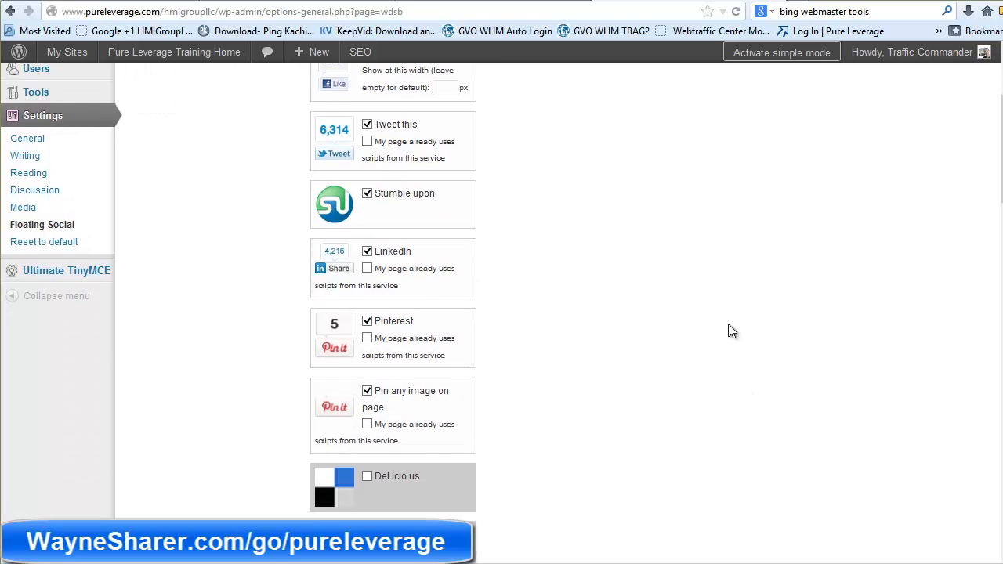
scroll(728, 325, "down", 2)
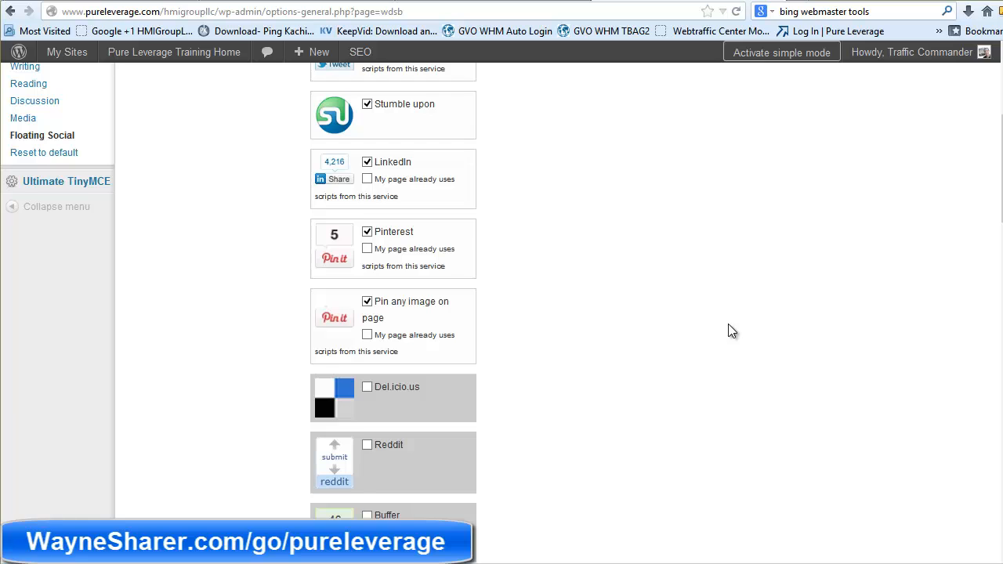
scroll(728, 330, "down", 2)
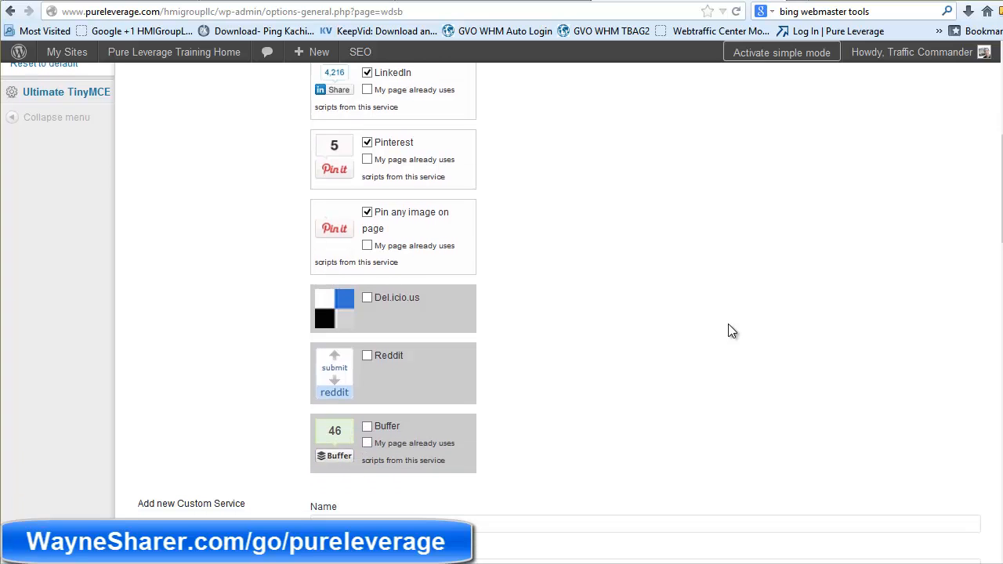
scroll(728, 330, "up", 7)
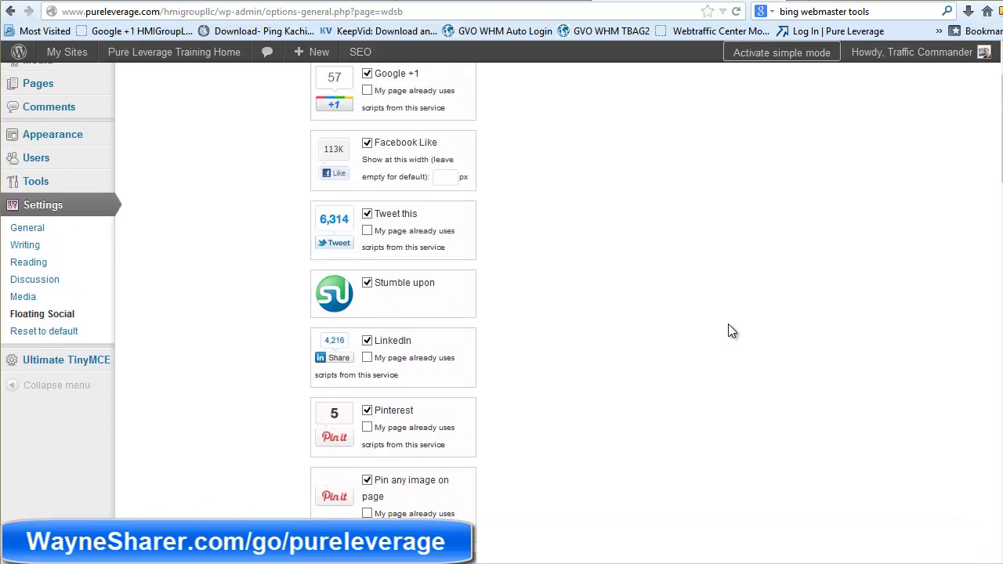
scroll(728, 325, "up", 2)
scroll(728, 330, "down", 4)
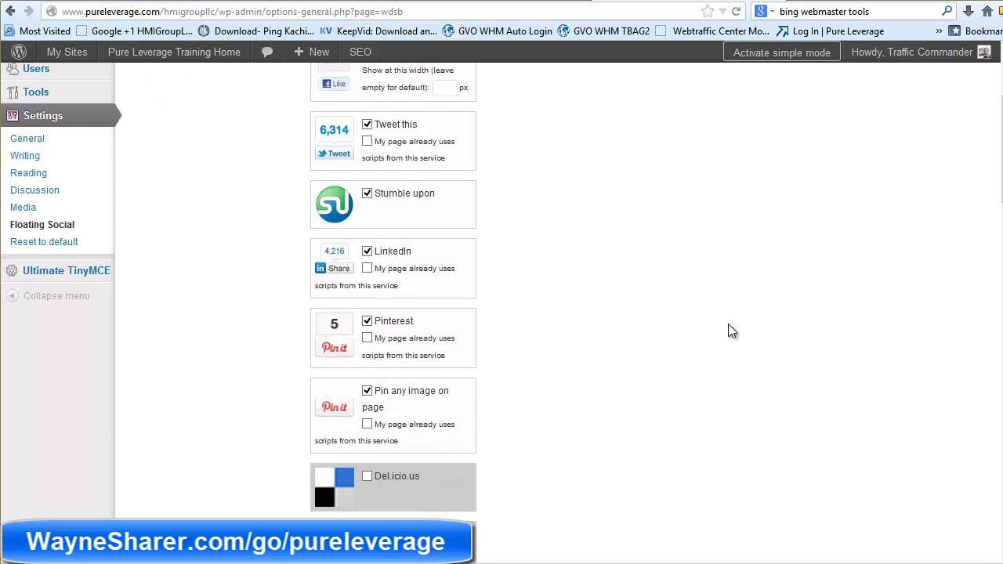
scroll(233, 407, "down", 2)
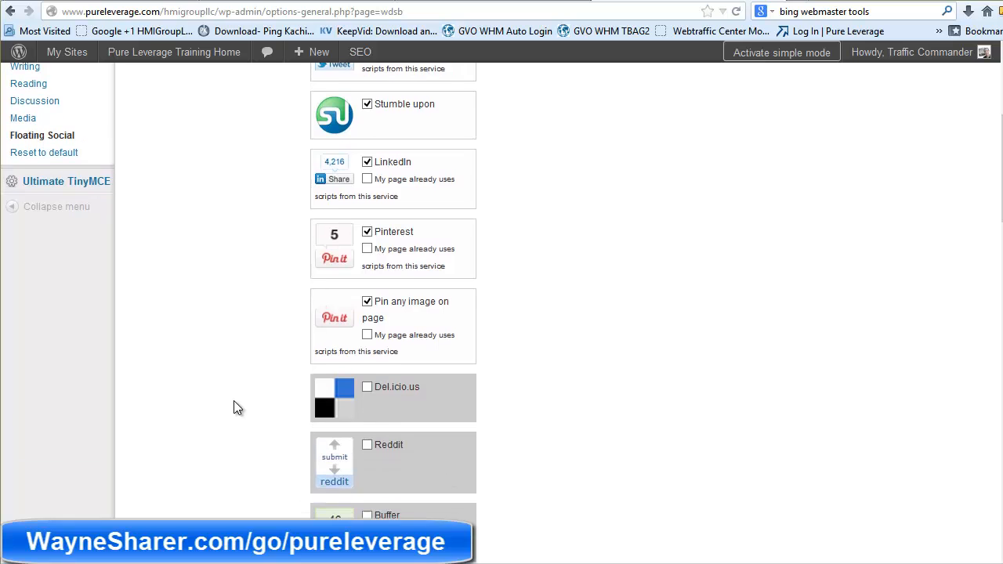
left_click(367, 387)
scroll(568, 400, "down", 4)
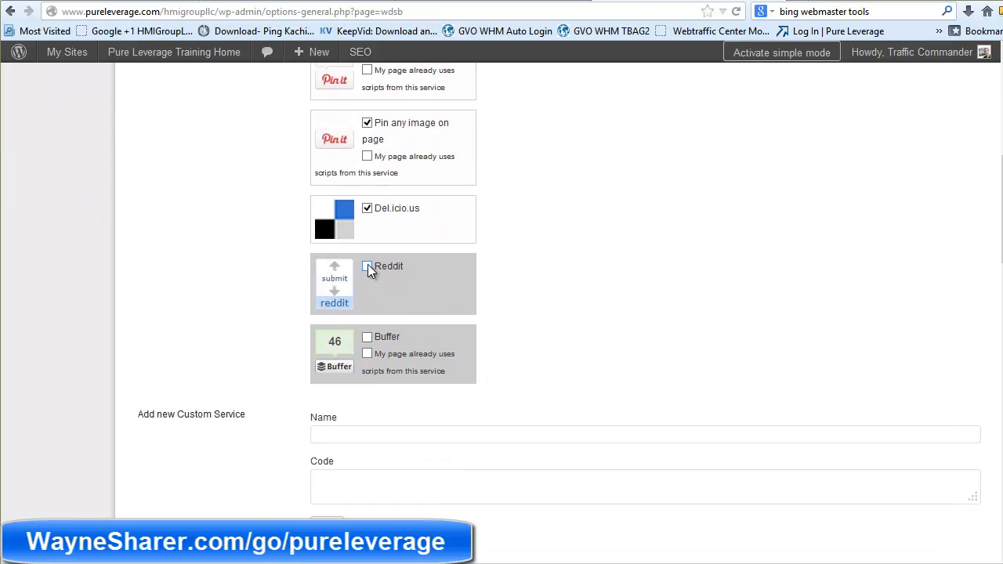
left_click(367, 267)
left_click(367, 336)
Save the Floating Social settings from the bottom of the page
scroll(216, 491, "down", 1)
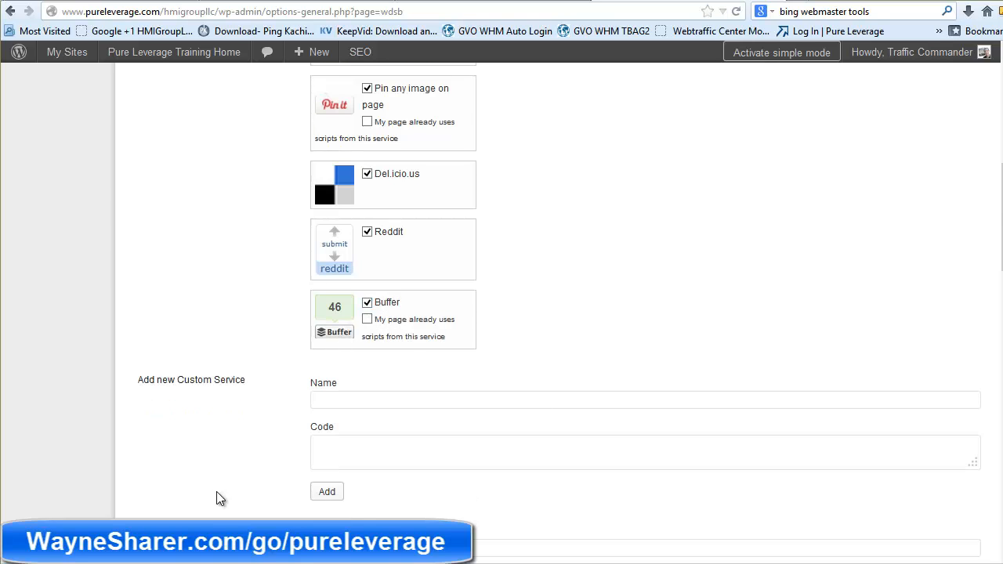
scroll(218, 498, "down", 5)
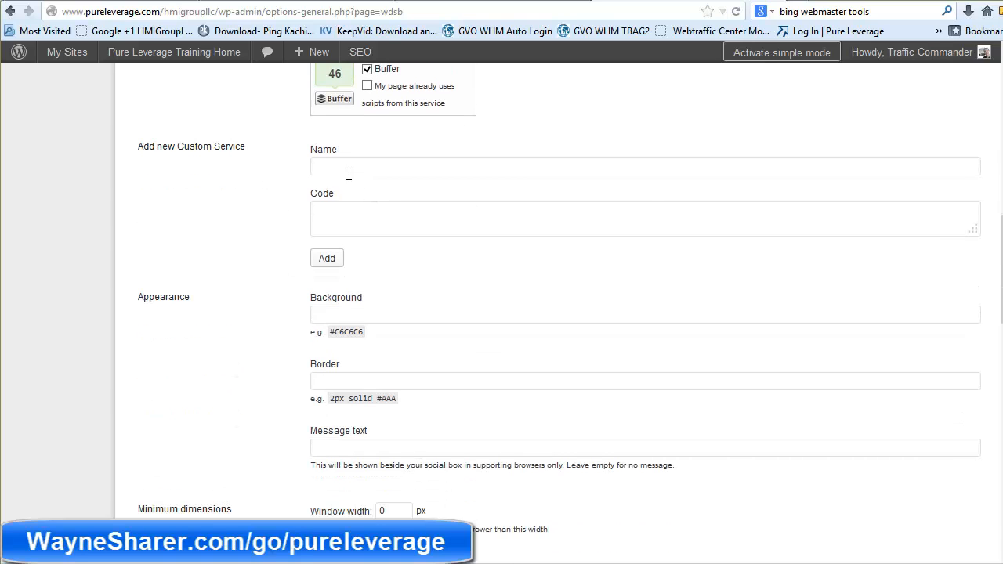
scroll(240, 477, "down", 10)
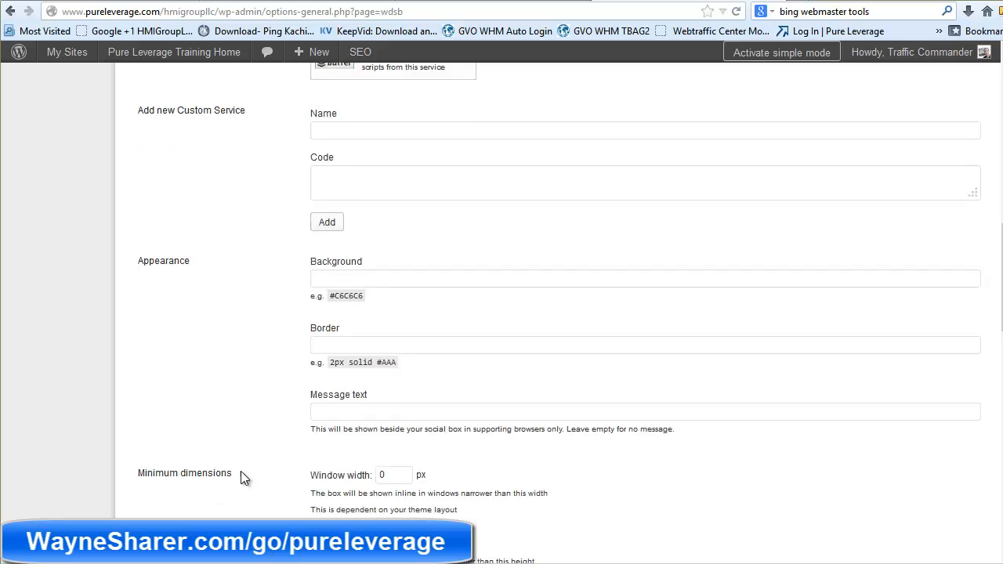
scroll(262, 471, "down", 13)
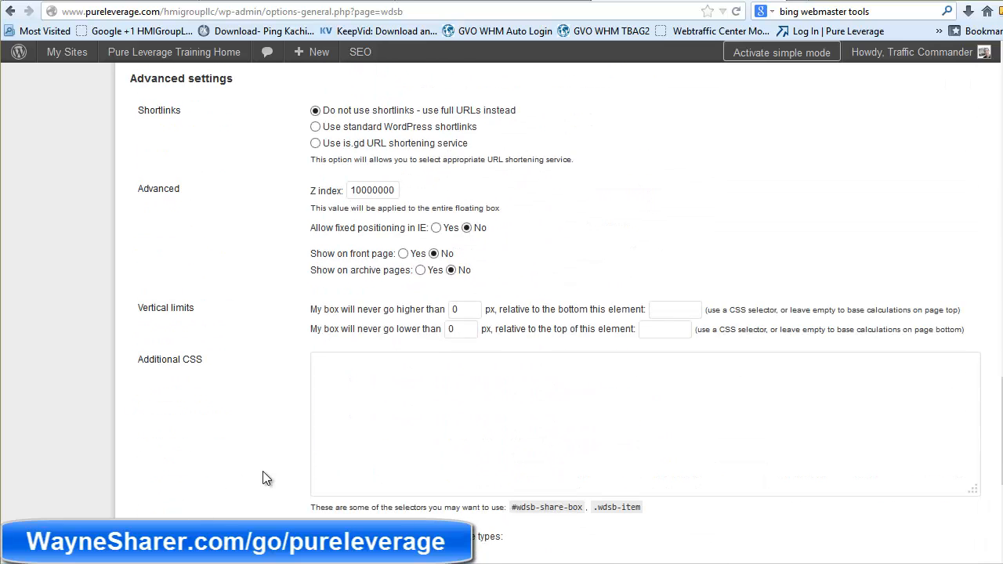
left_click(195, 485)
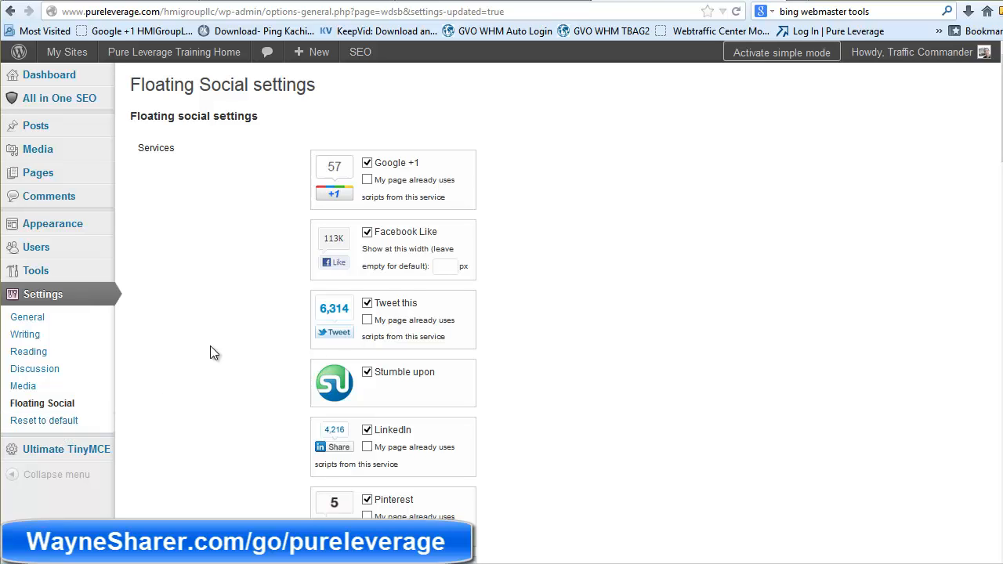
left_click(45, 454)
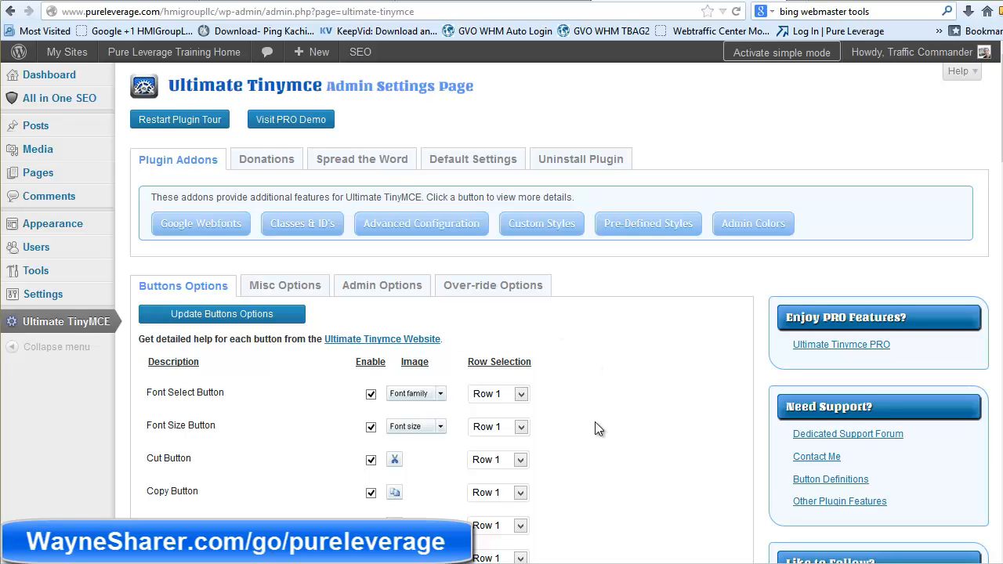
scroll(596, 423, "down", 3)
scroll(607, 450, "down", 6)
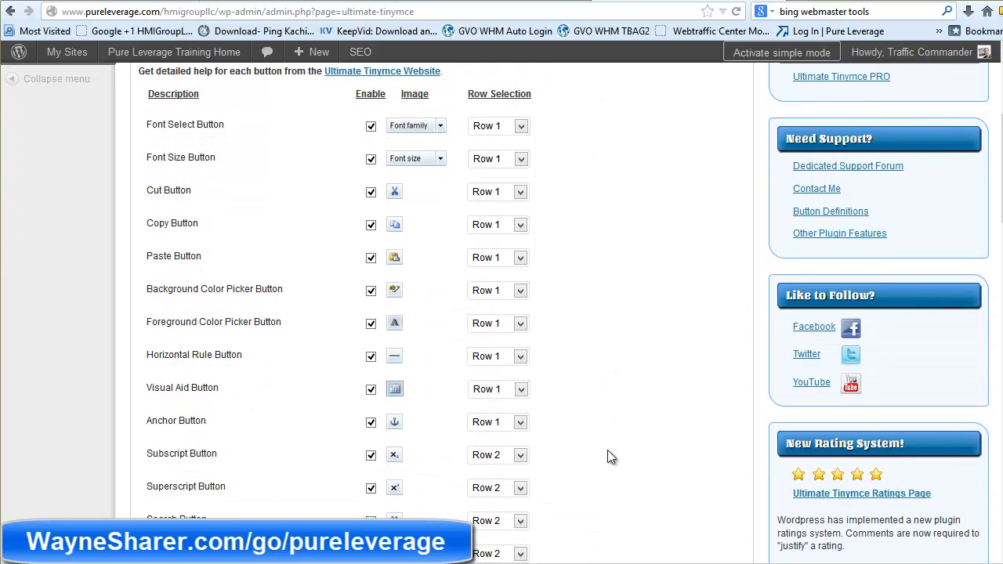
scroll(575, 427, "down", 4)
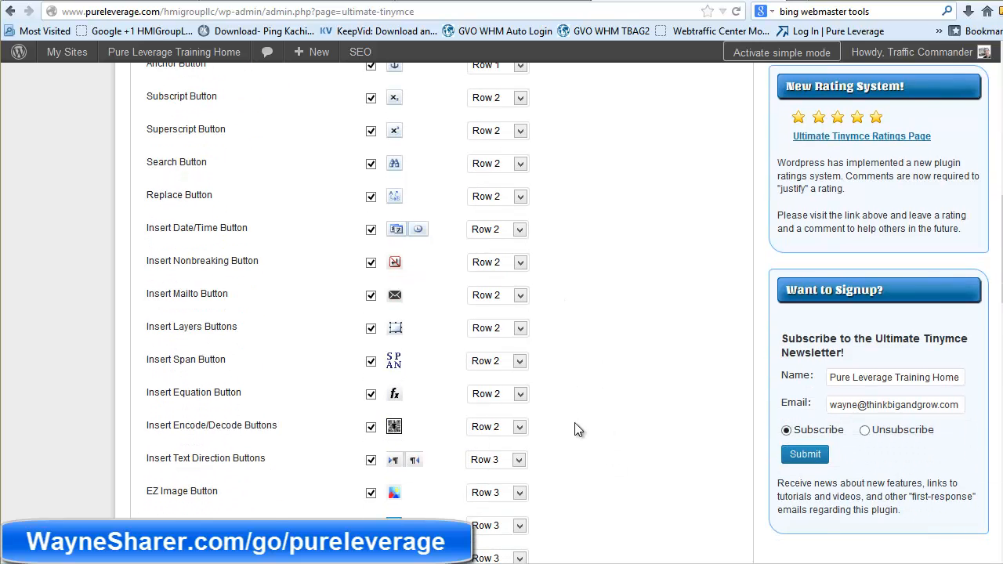
scroll(574, 429, "down", 2)
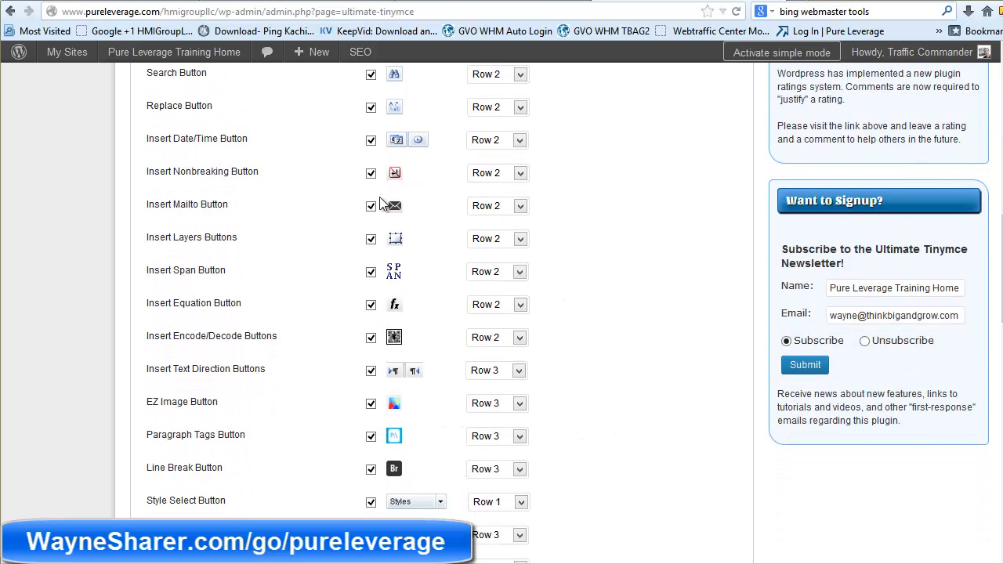
scroll(642, 341, "down", 12)
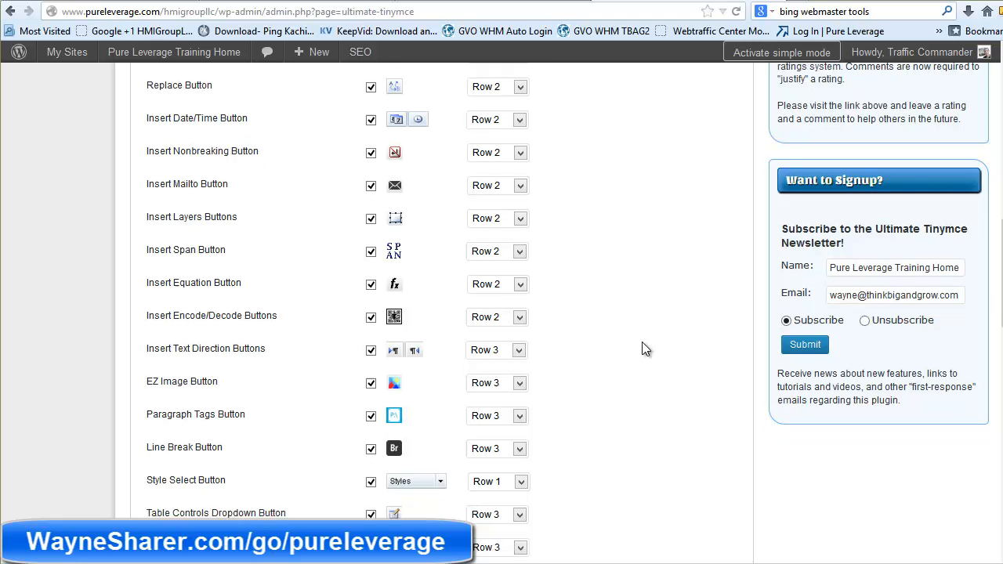
scroll(642, 343, "down", 10)
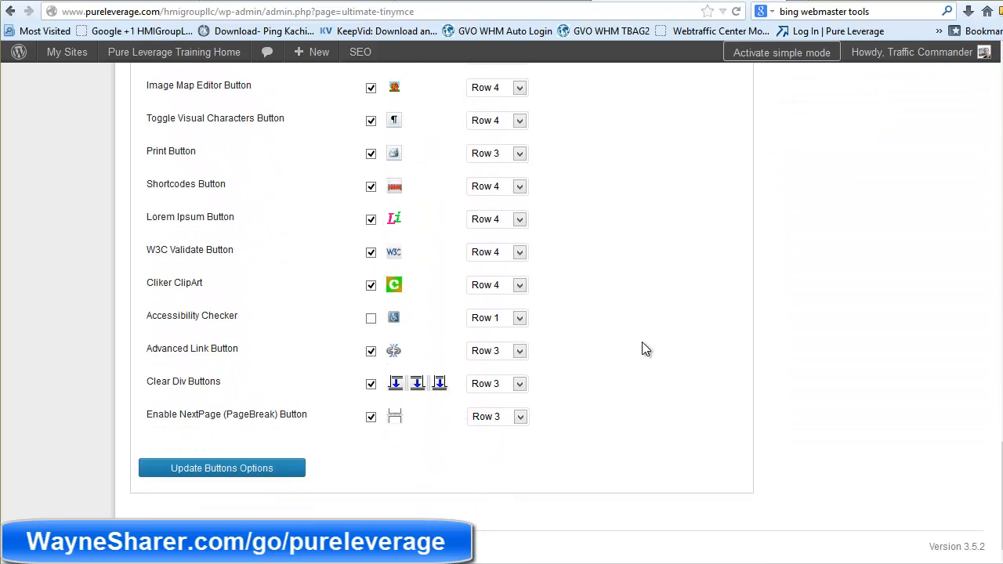
scroll(641, 349, "up", 6)
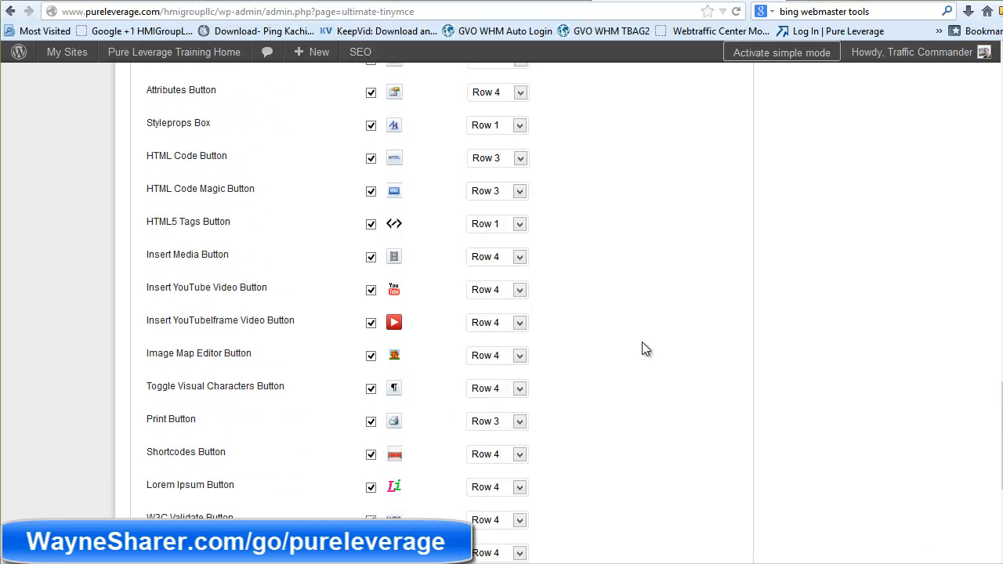
scroll(644, 349, "up", 4)
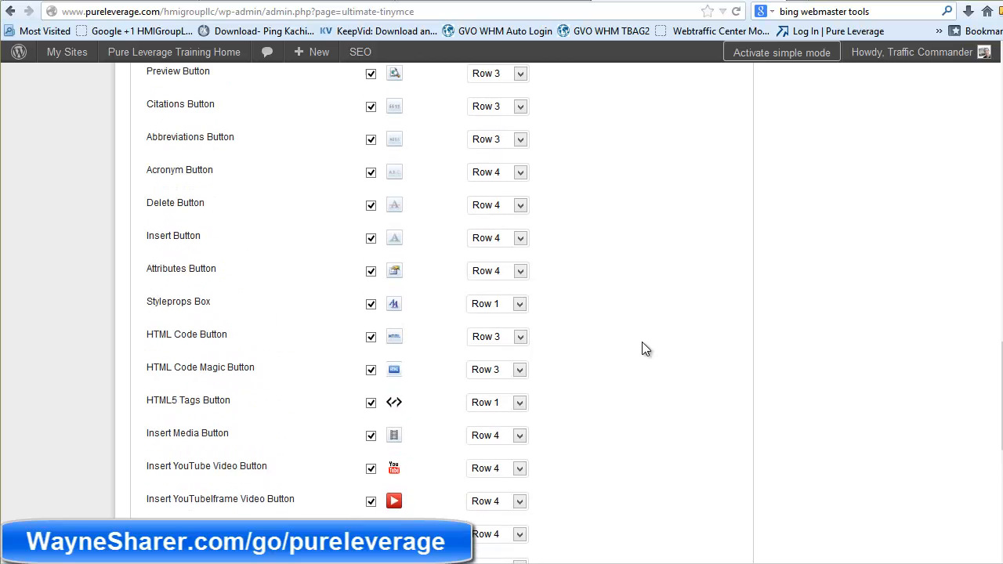
scroll(642, 343, "up", 10)
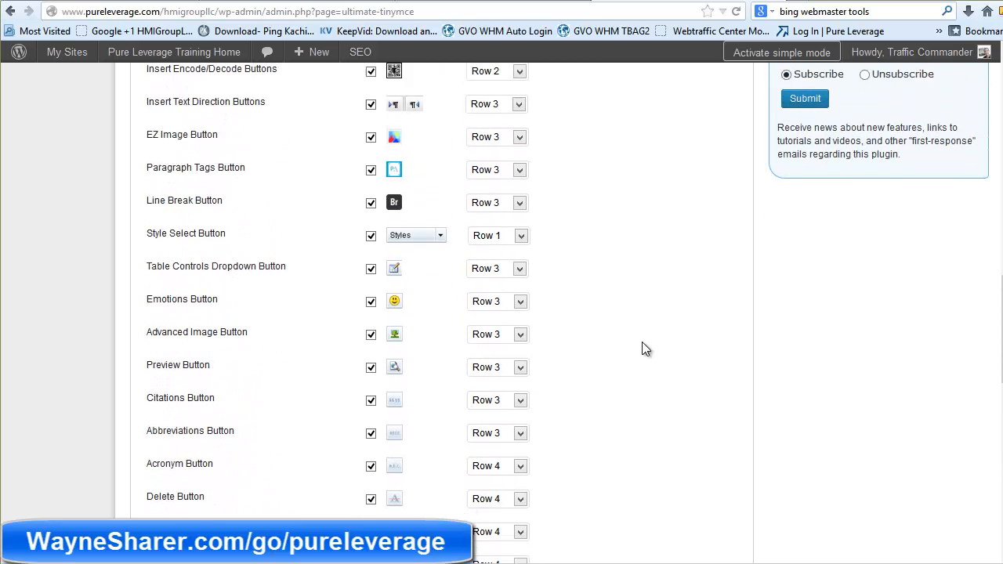
scroll(641, 350, "up", 6)
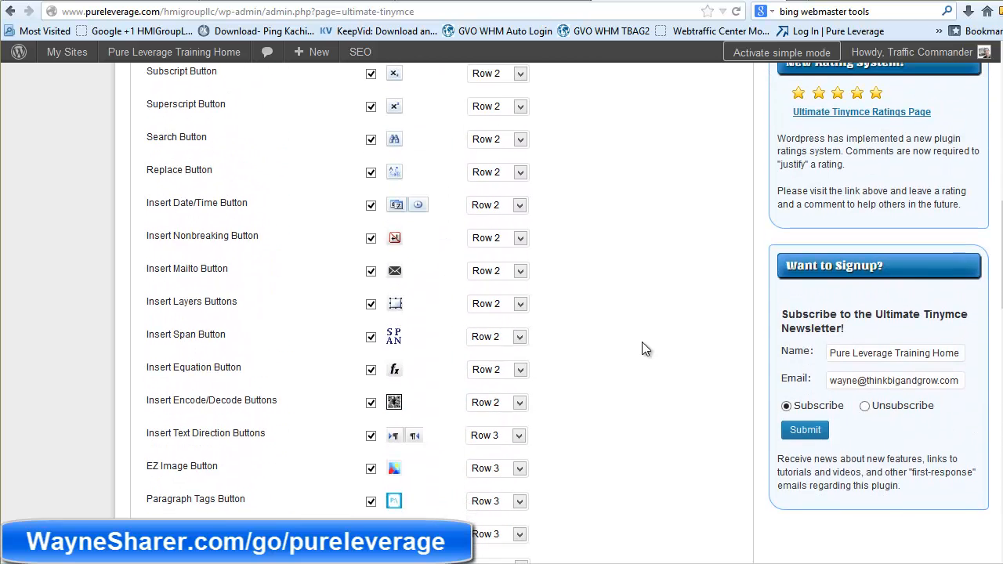
scroll(625, 392, "up", 3)
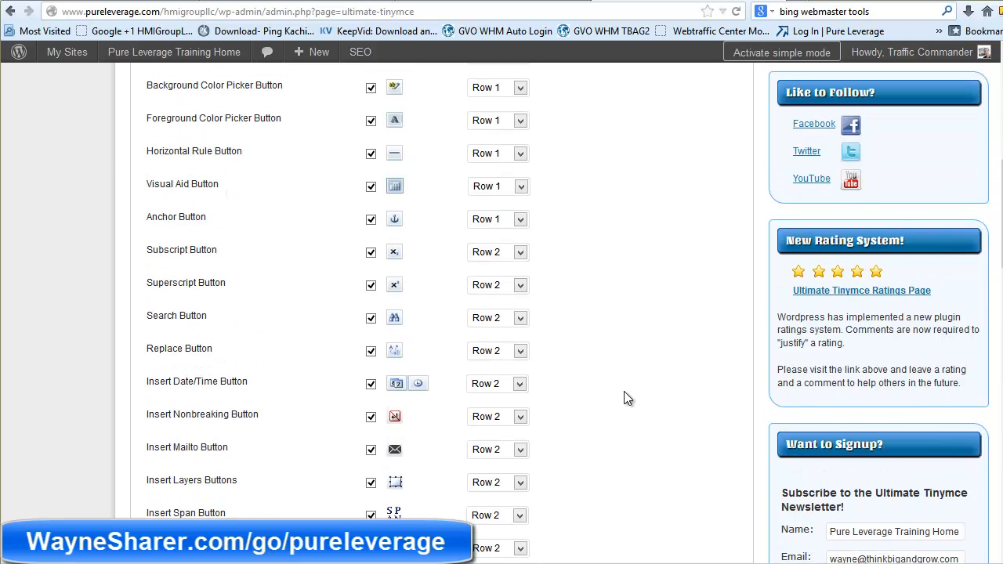
scroll(624, 392, "up", 7)
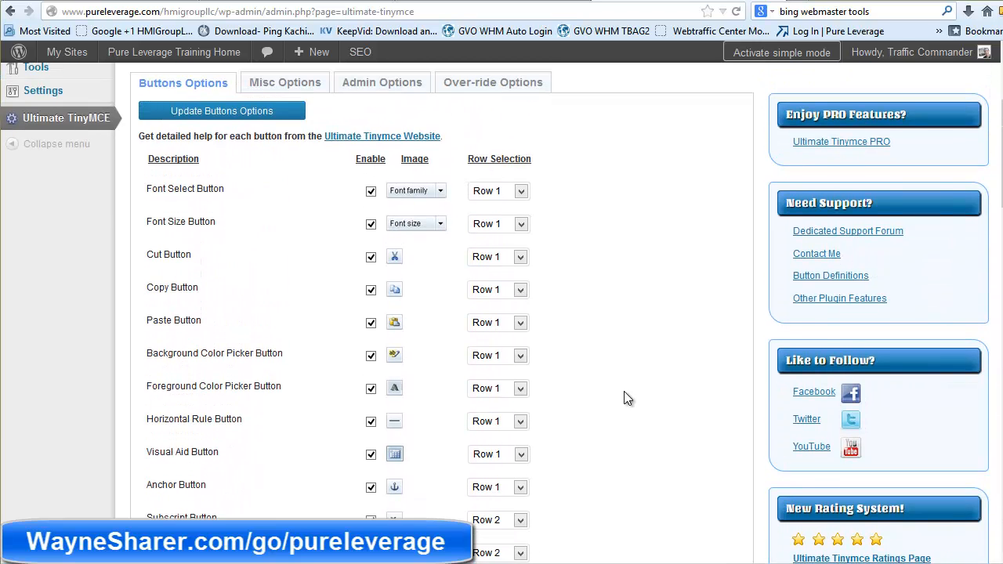
scroll(625, 392, "down", 3)
scroll(625, 392, "down", 1)
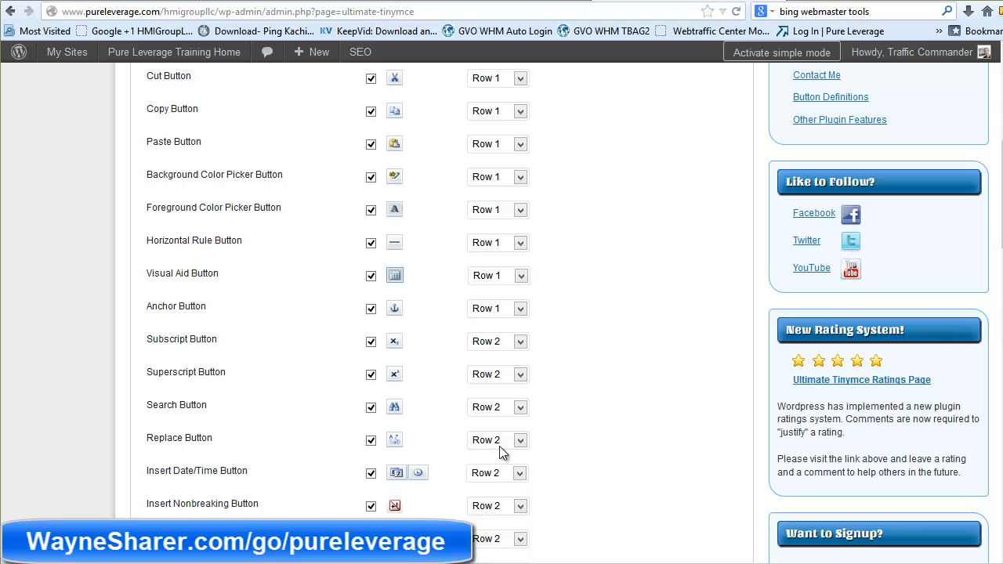
scroll(595, 428, "up", 5)
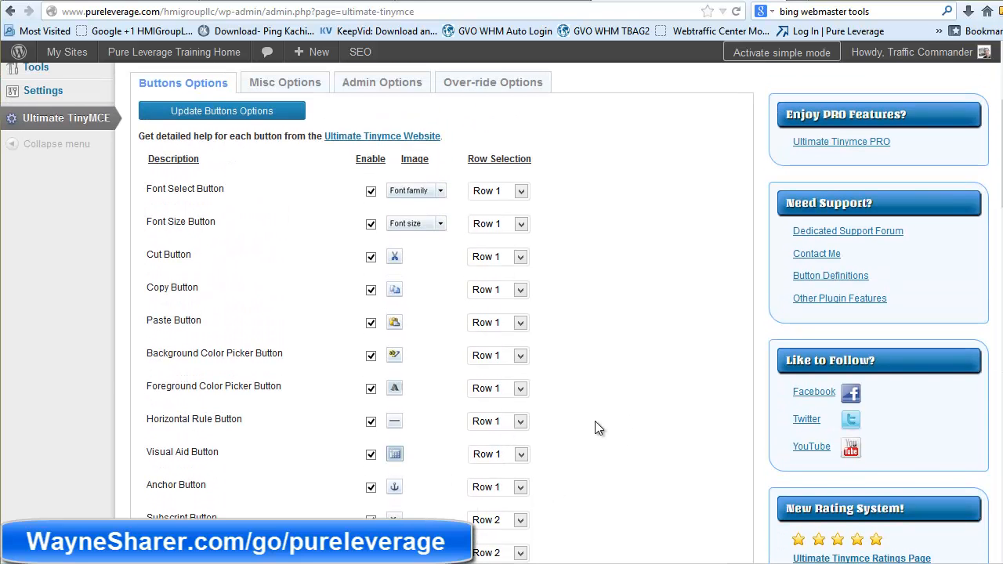
scroll(561, 313, "down", 20)
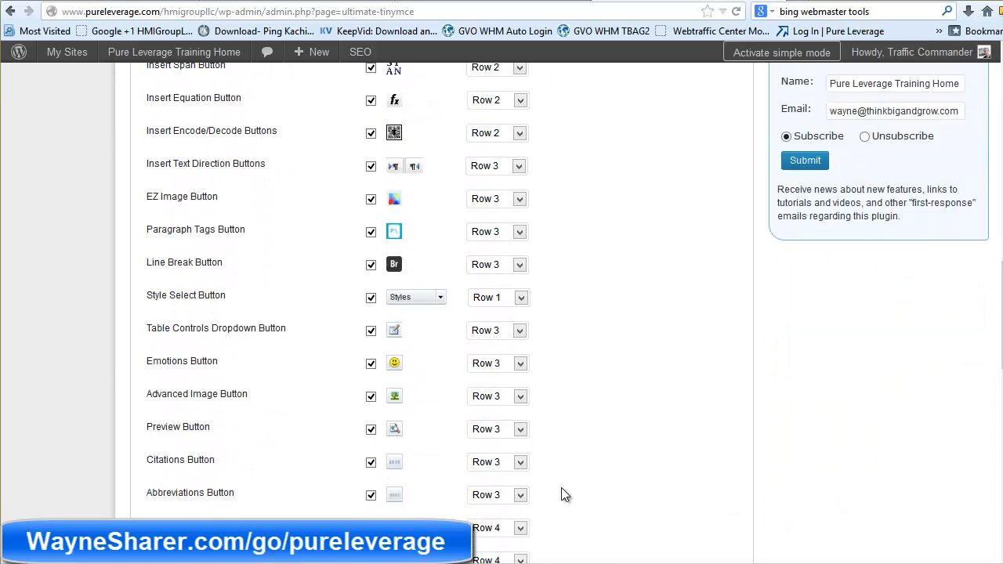
scroll(561, 489, "up", 20)
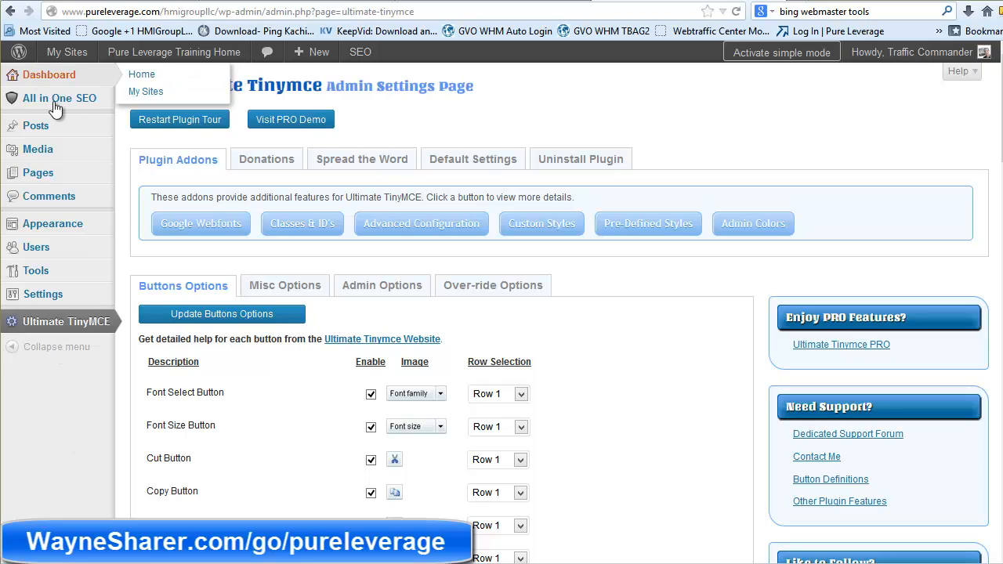
Look over the posts list and a blank new post, then open All in One SEO settings
mouse_move(52, 179)
left_click(36, 133)
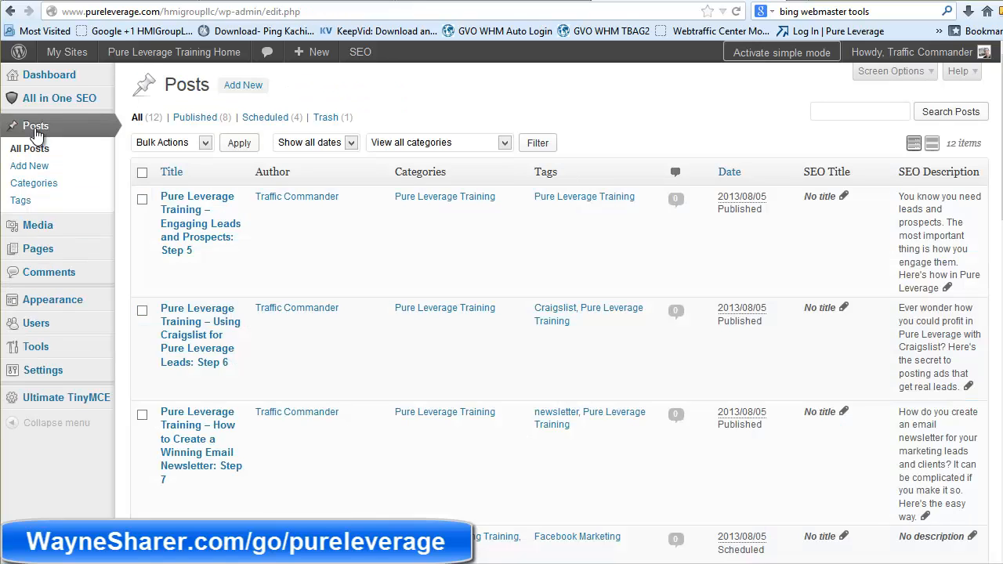
left_click(241, 87)
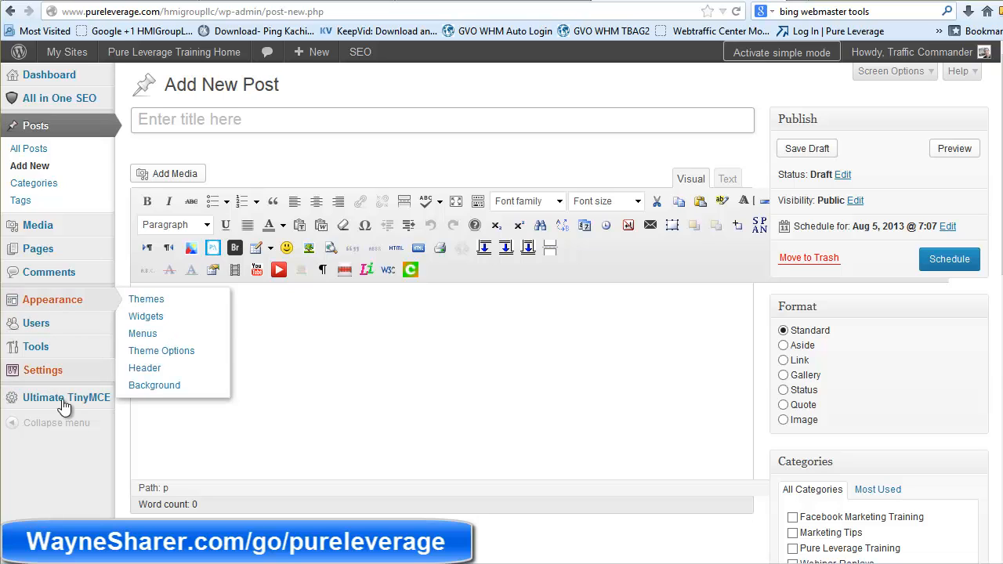
left_click(54, 106)
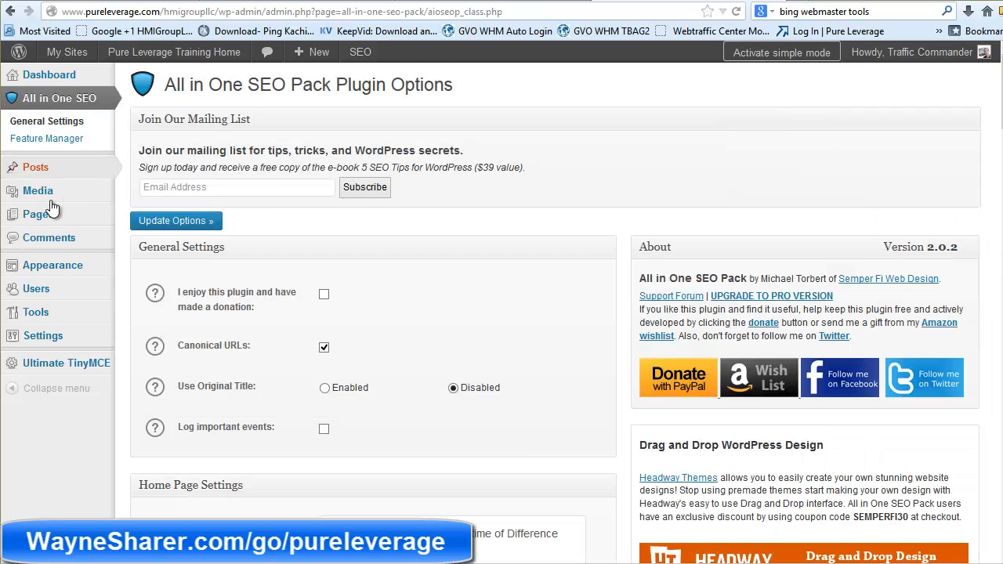
Display the help text explaining the Use Original Title SEO option
scroll(756, 214, "down", 2)
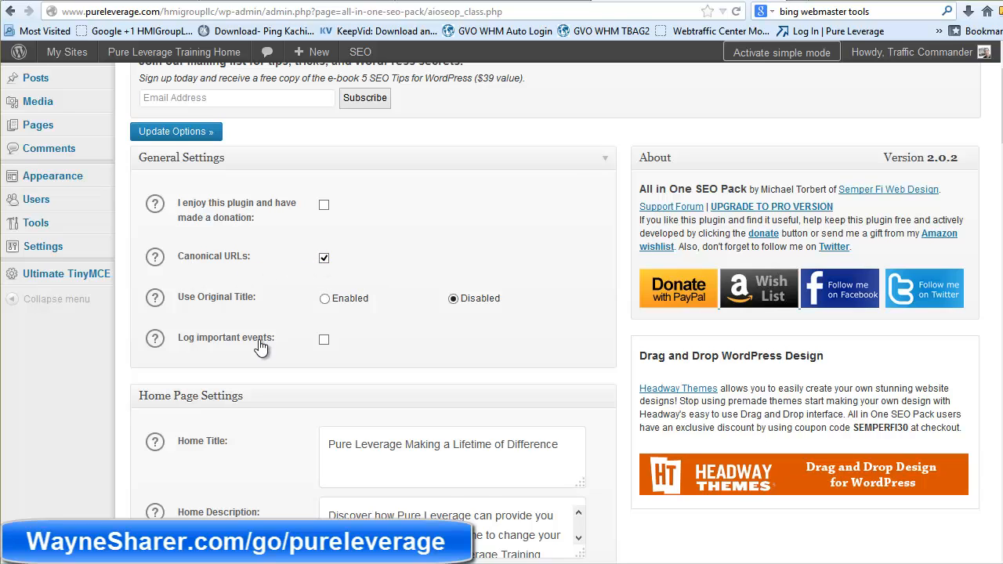
scroll(262, 343, "down", 2)
left_click(220, 208)
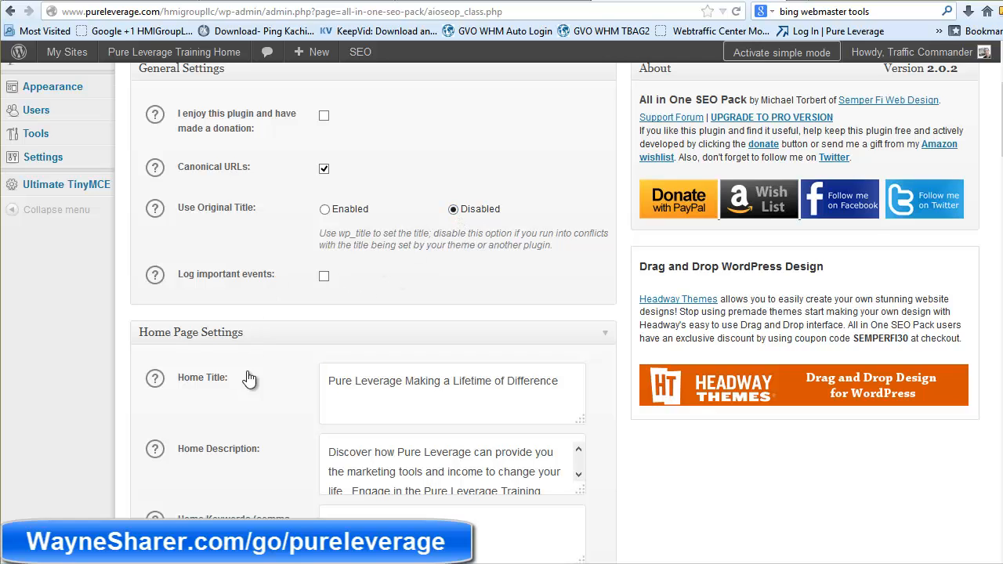
scroll(257, 448, "down", 5)
scroll(261, 447, "up", 2)
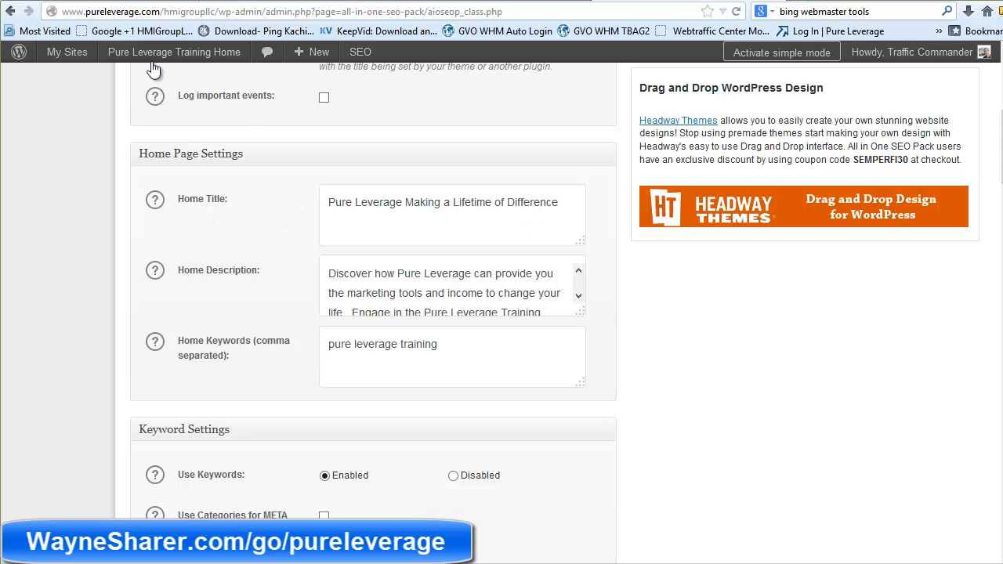
Open the live Pure Leverage site in a new tab, staying on the SEO settings tab
mouse_move(157, 57)
right_click(131, 78)
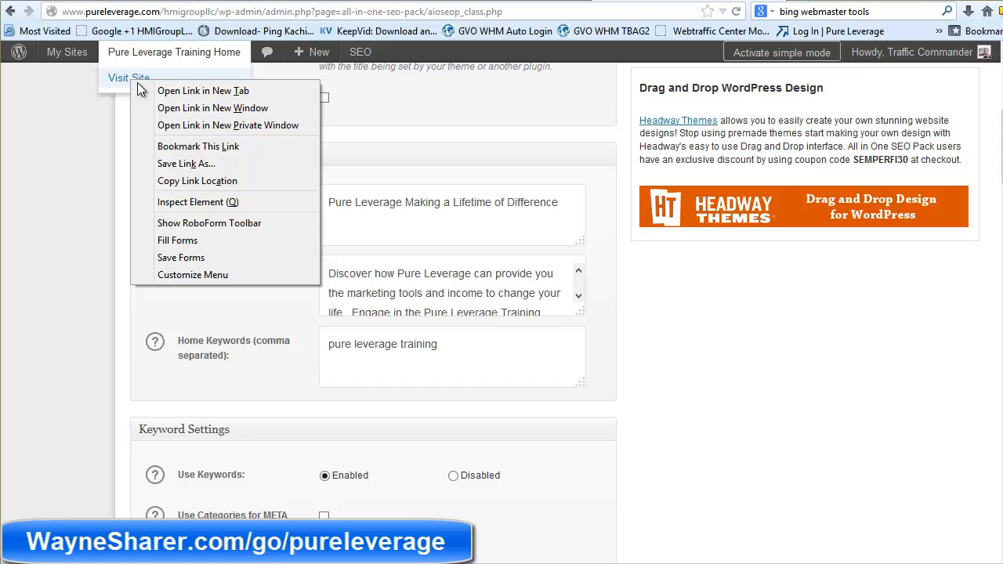
left_click(186, 92)
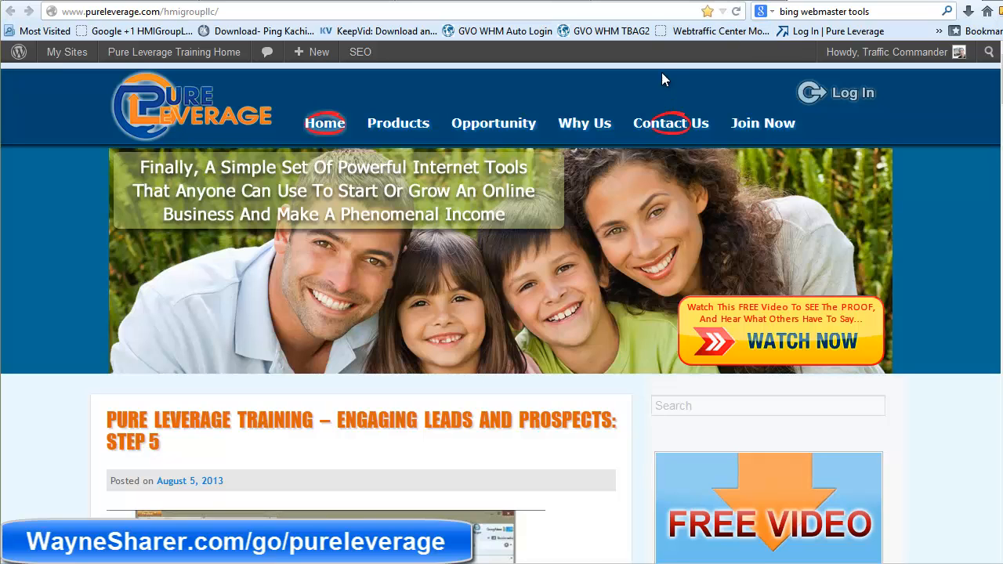
left_click(660, 1)
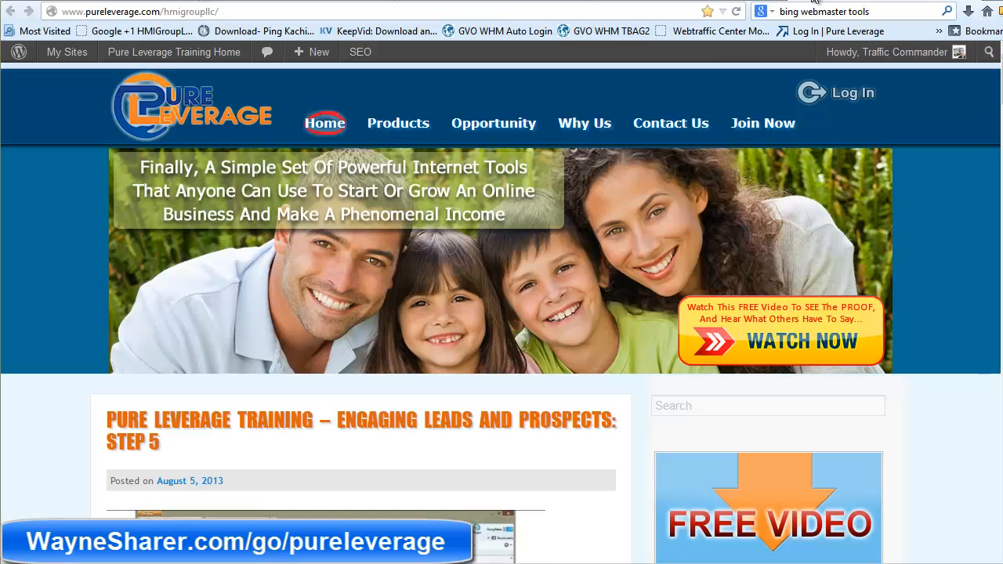
Check the live home page, then drag the Home Description box taller to show all text
left_click(821, 1)
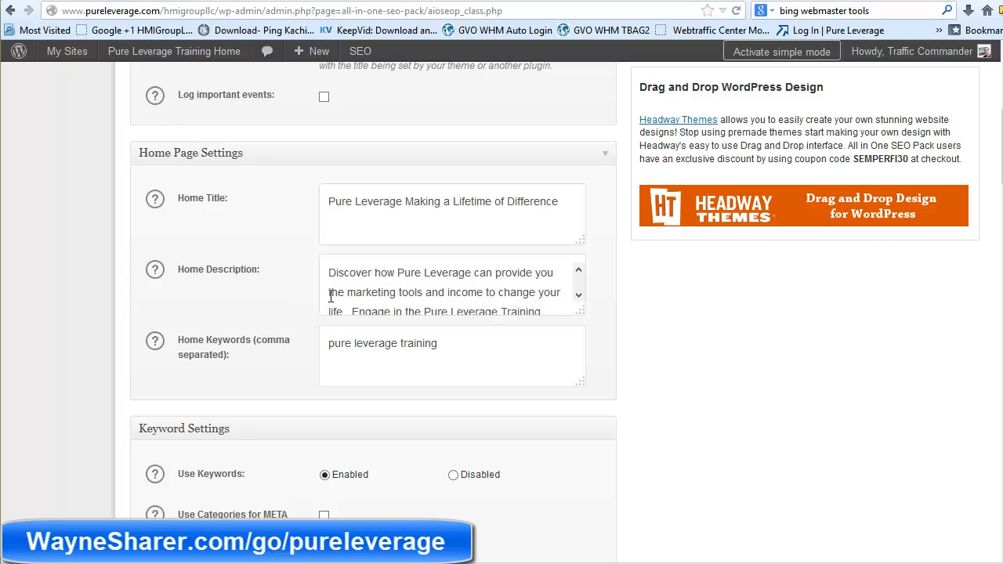
left_click_drag(579, 306, 596, 353)
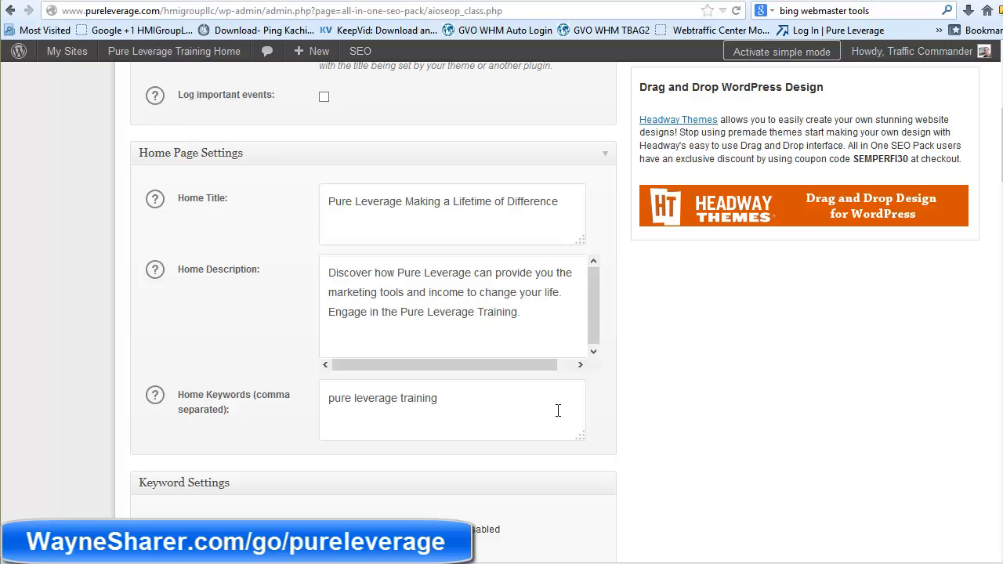
scroll(816, 421, "down", 5)
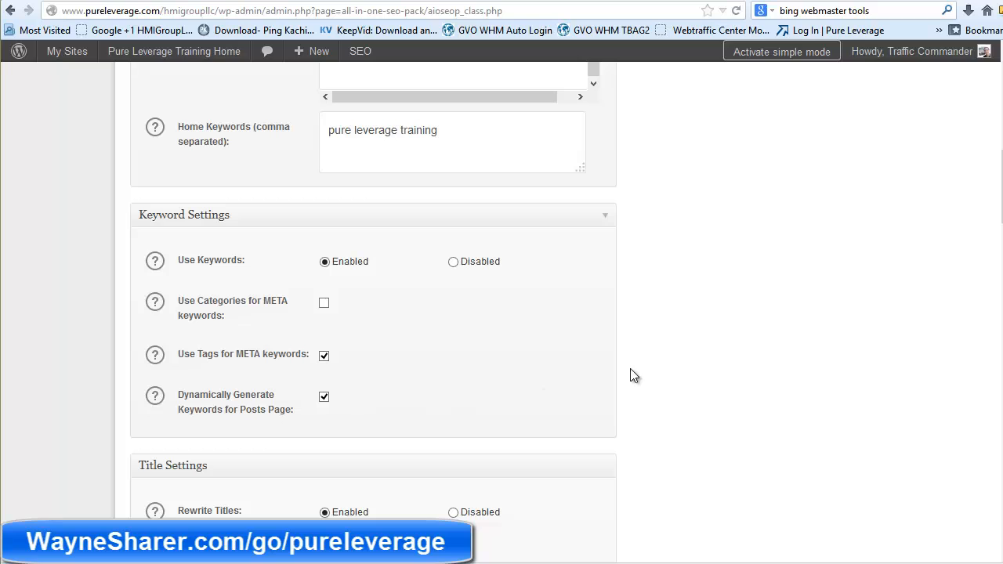
scroll(717, 444, "down", 1)
scroll(717, 445, "down", 5)
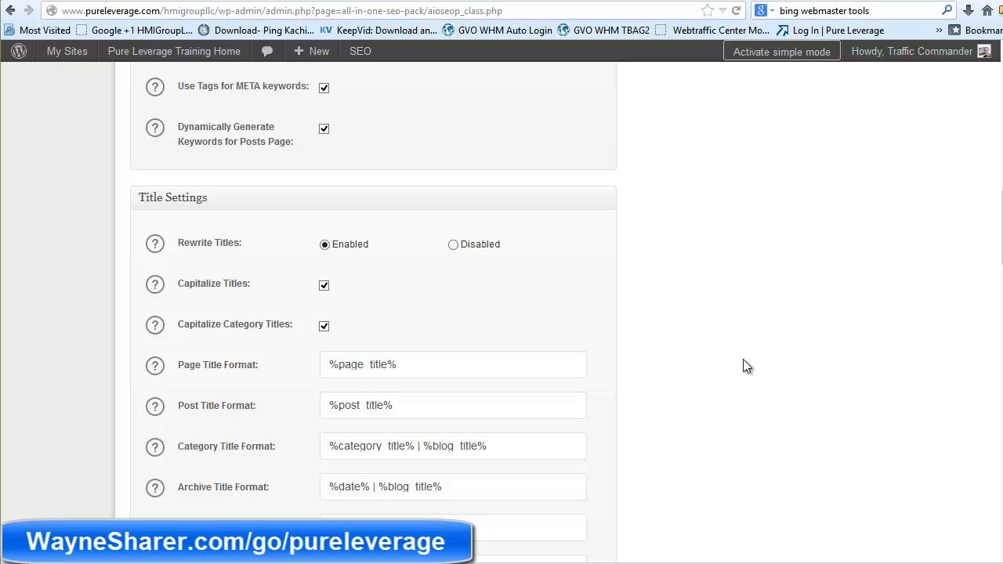
scroll(746, 366, "down", 2)
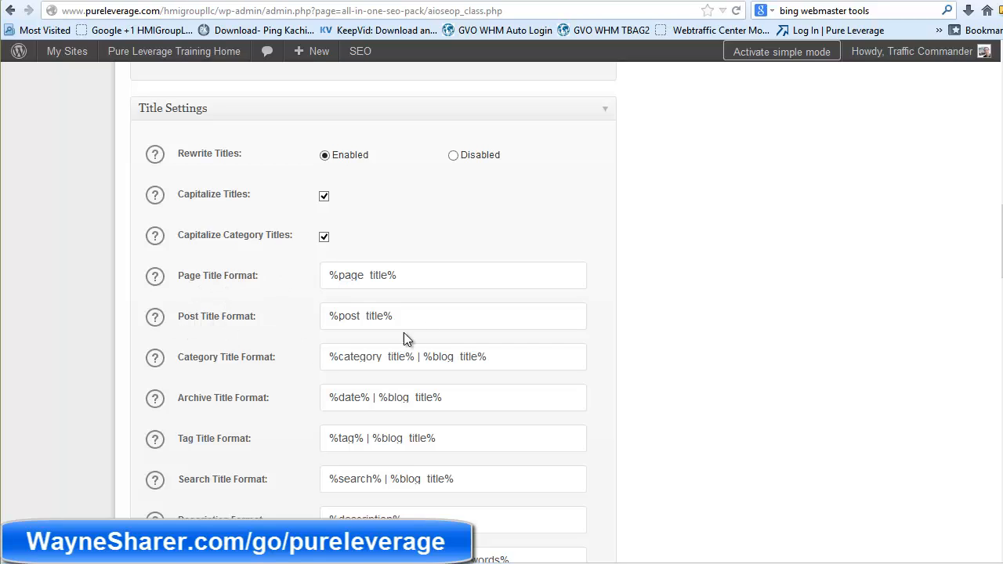
scroll(692, 354, "down", 2)
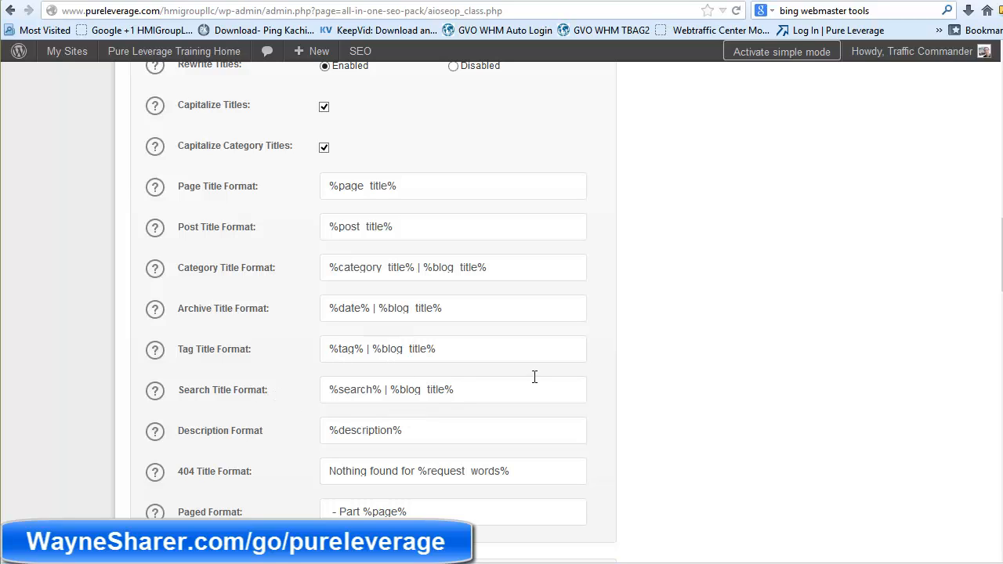
scroll(583, 334, "down", 6)
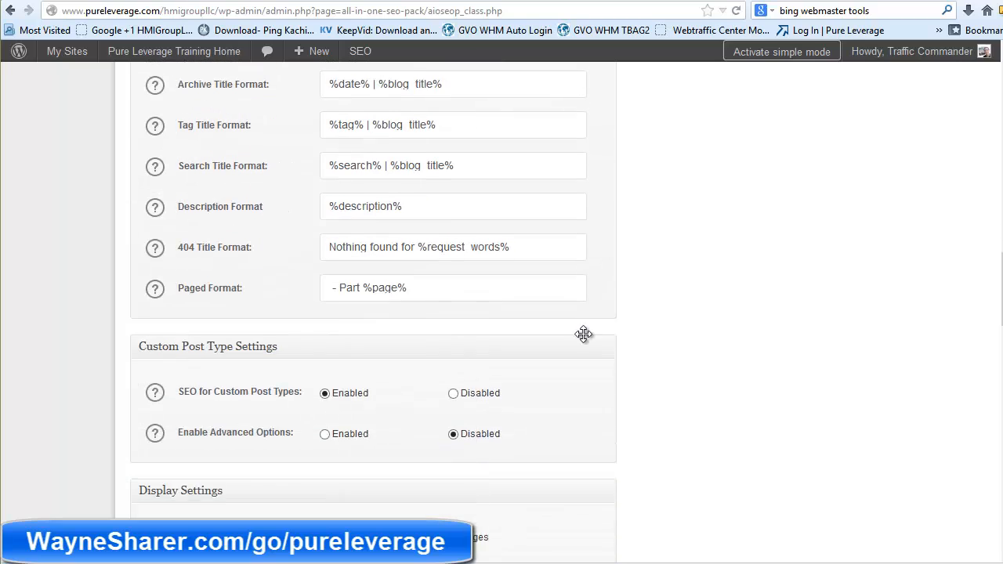
scroll(672, 296, "down", 2)
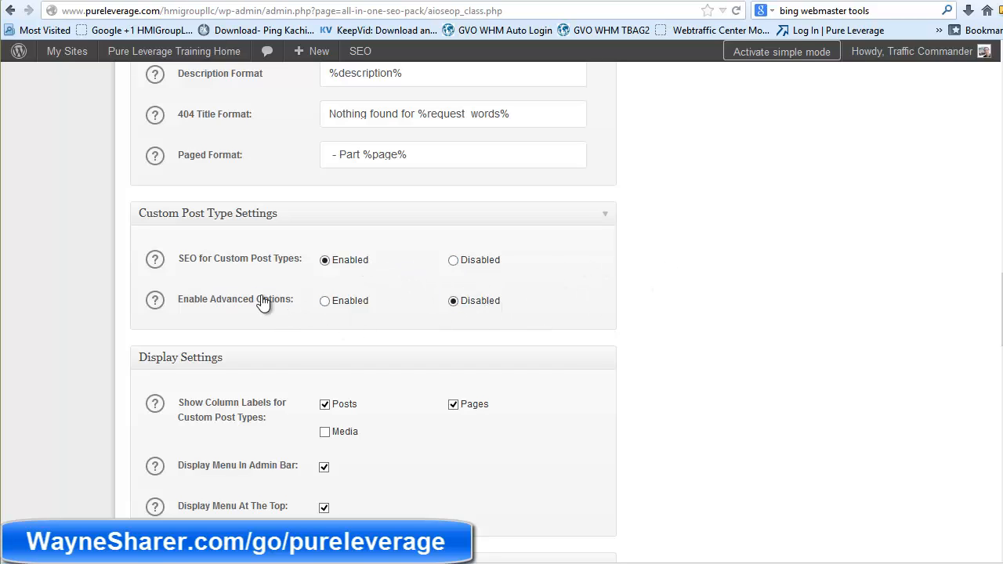
scroll(672, 287, "down", 4)
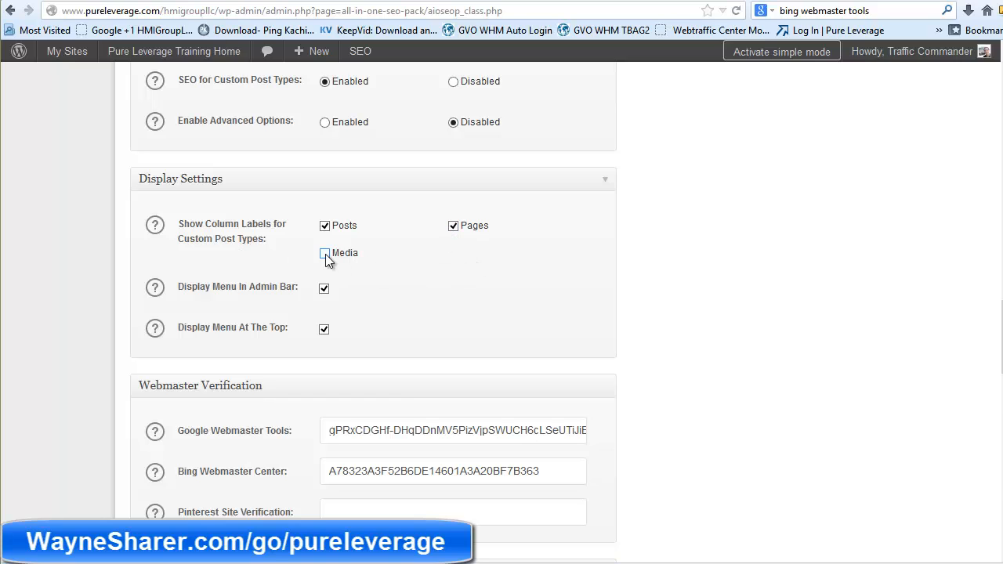
scroll(628, 282, "down", 4)
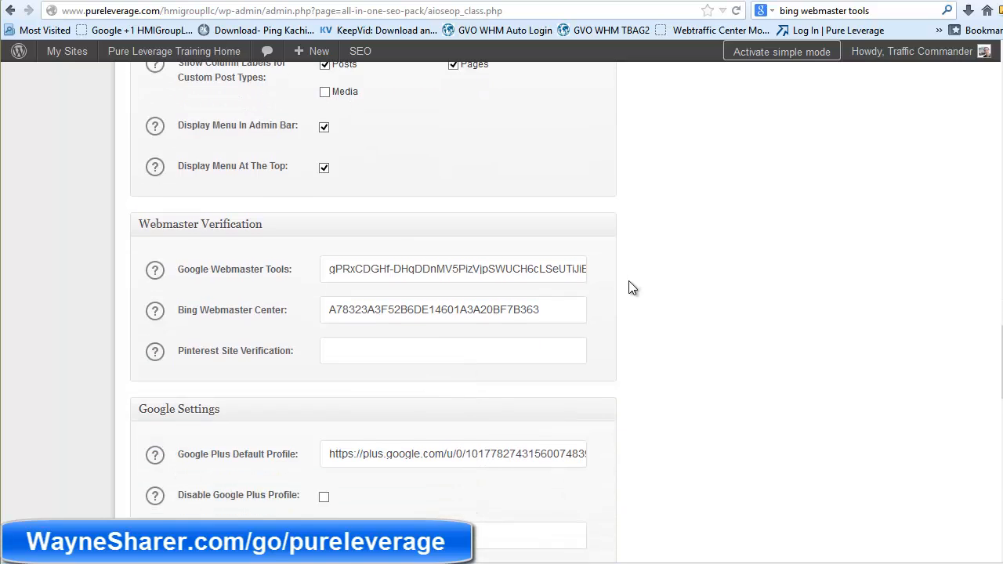
scroll(629, 288, "down", 2)
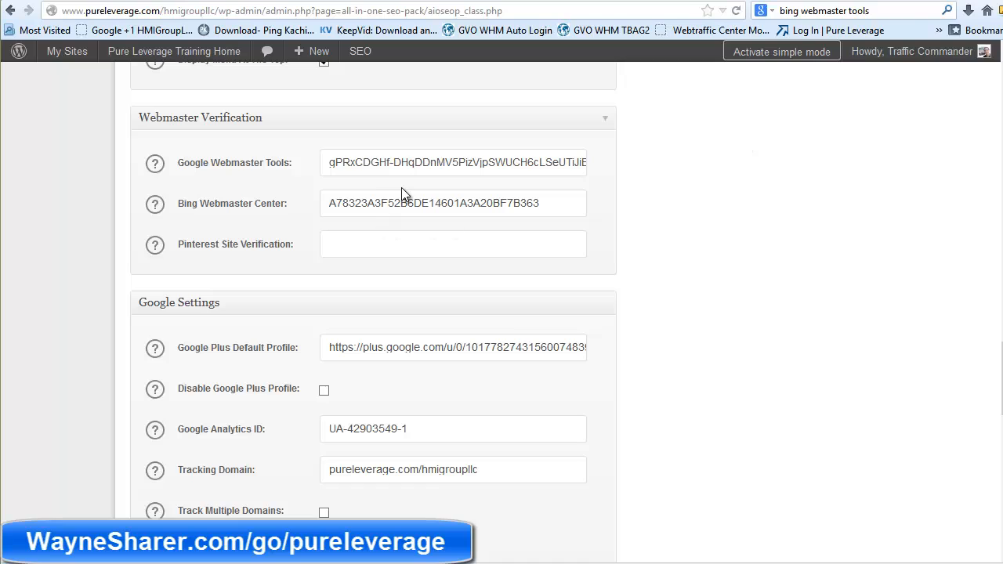
Load google.com/webmasters/tools in a new tab to see the managed sites list
left_click(996, 2)
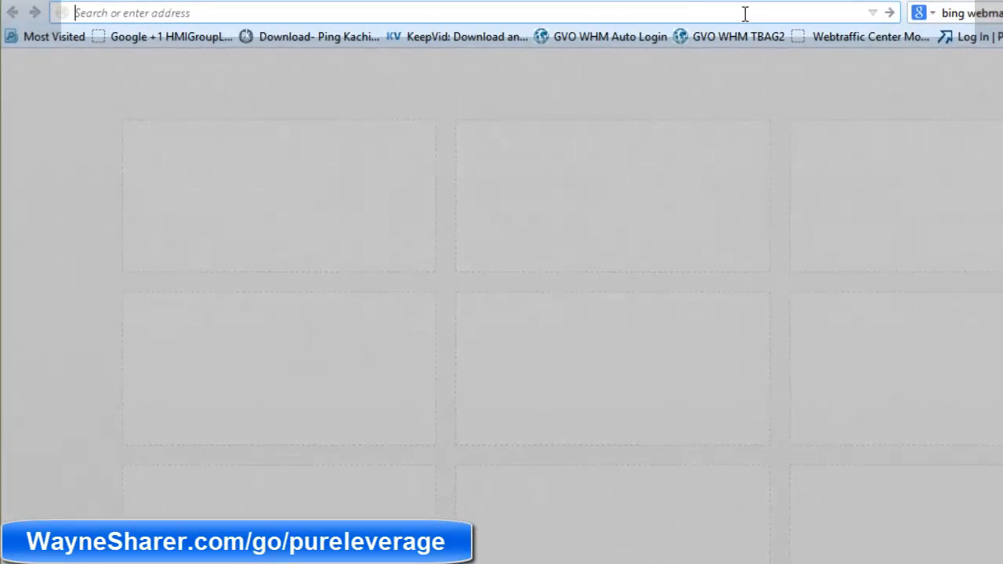
type("goo")
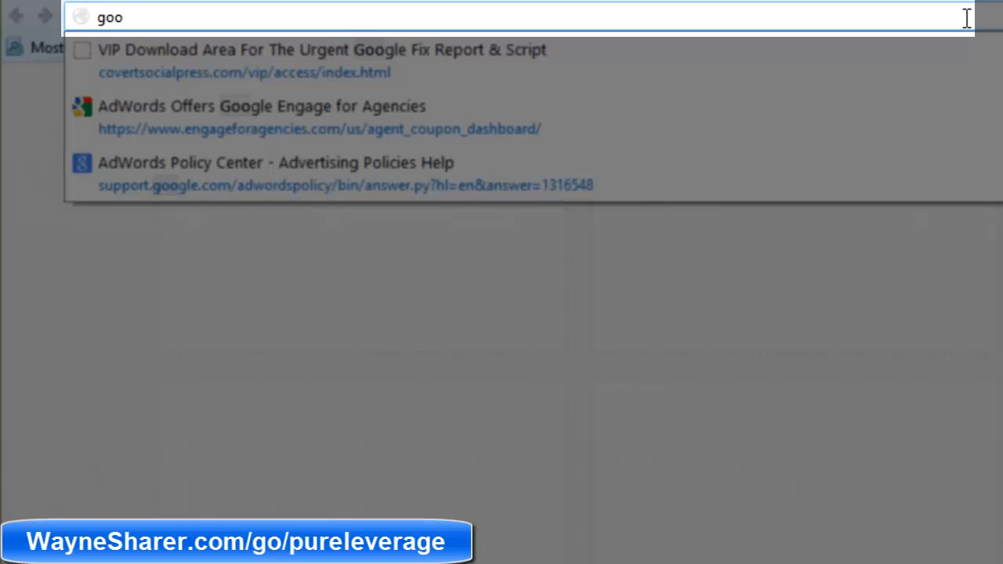
type("gle.")
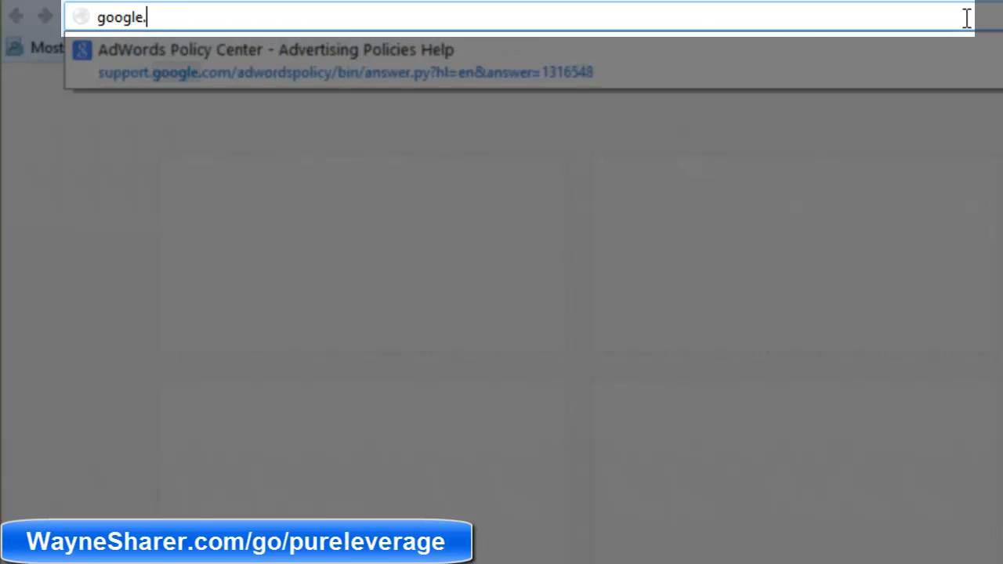
type("com/web")
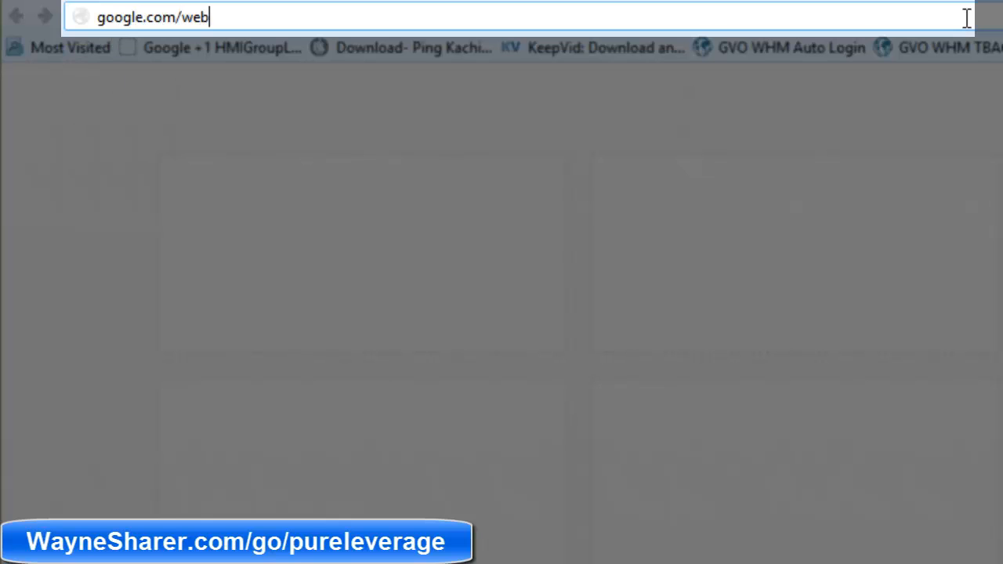
type("masters/tools")
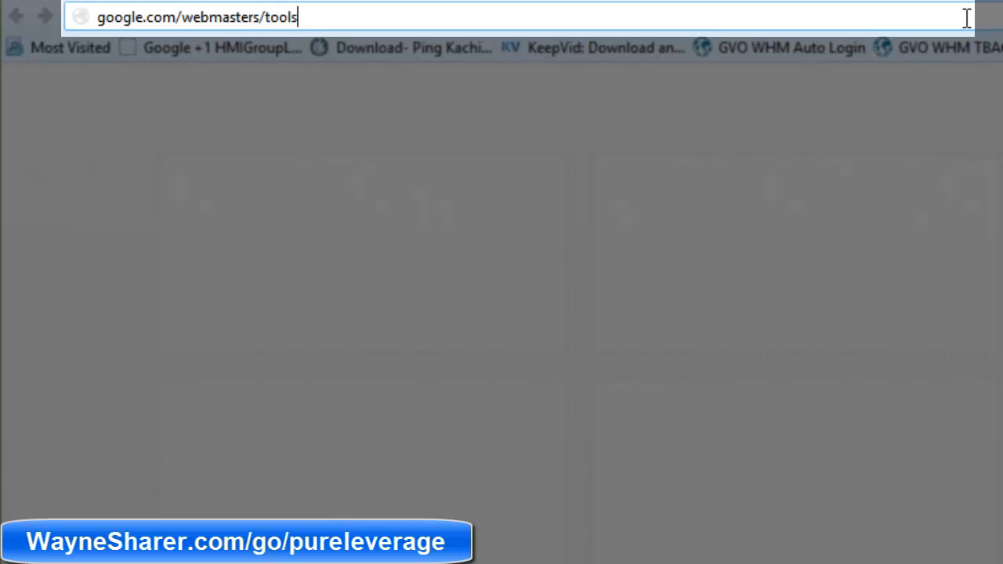
key("Return")
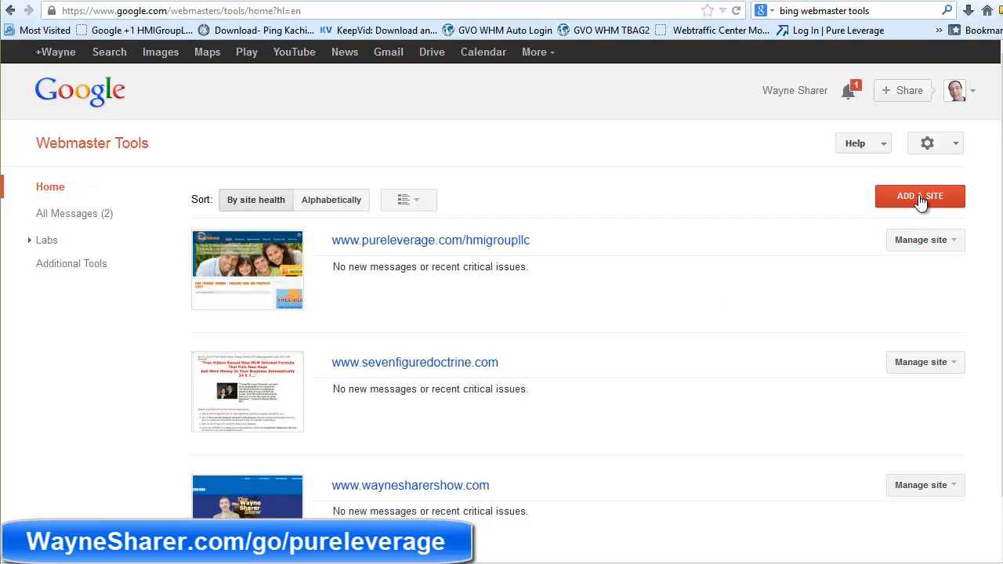
left_click(920, 196)
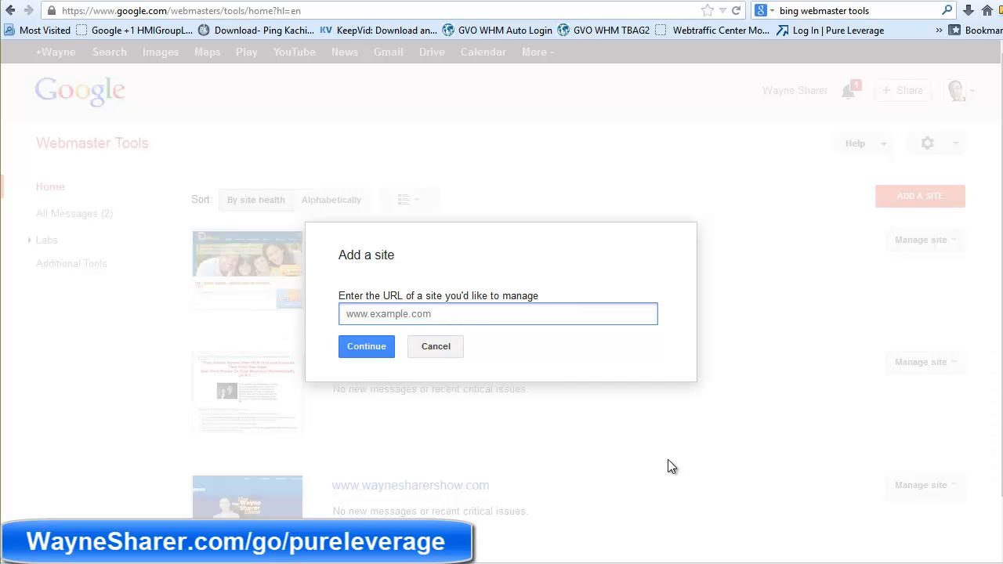
type("www.pureleverage.com/affiliateid")
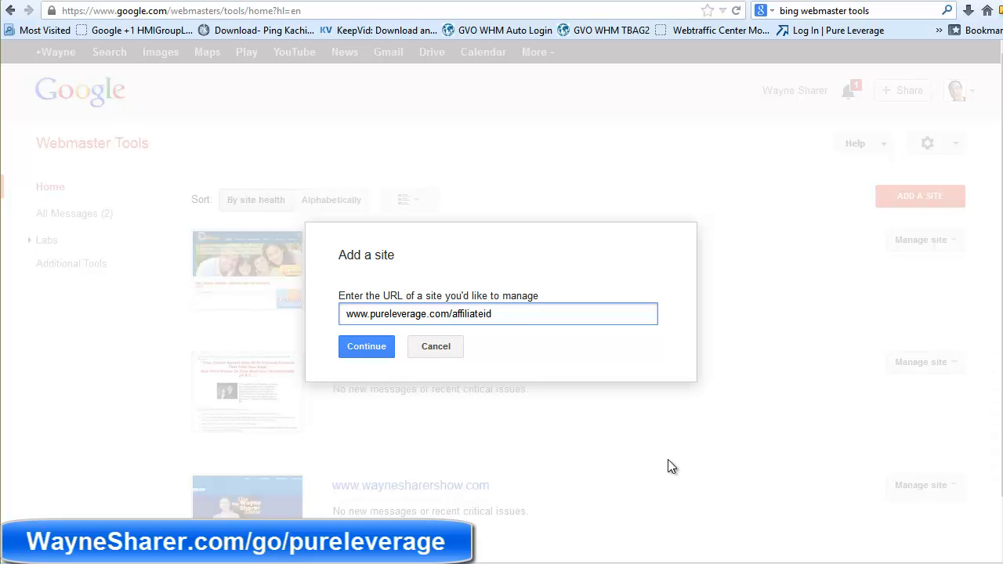
left_click(361, 352)
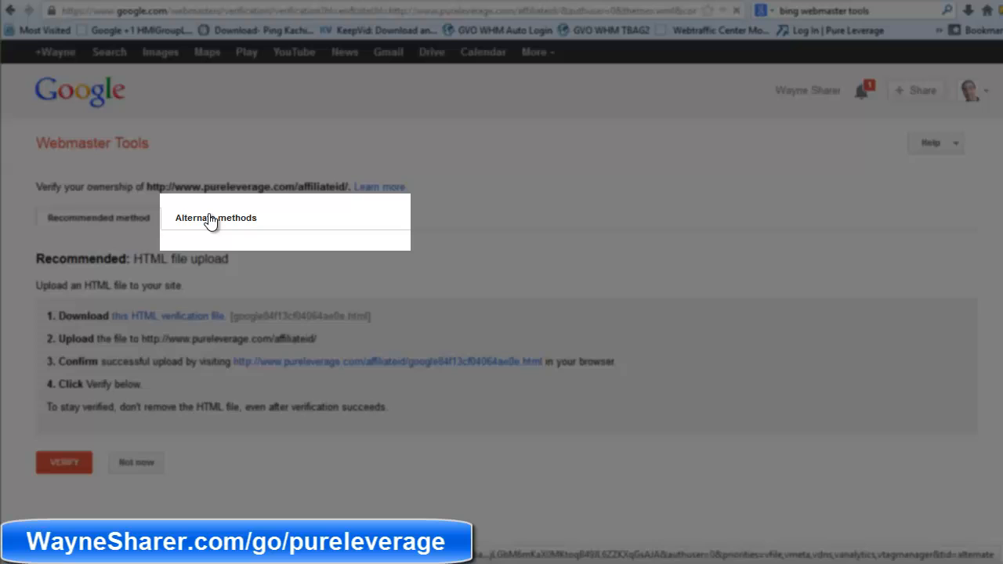
Switch to the HTML tag verification method and highlight the meta tag code
left_click(210, 221)
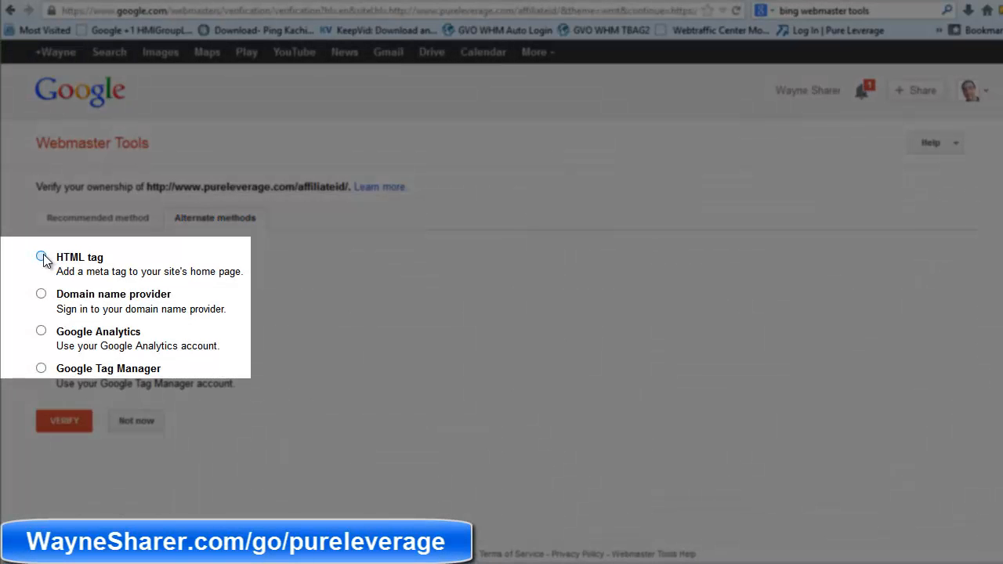
left_click(41, 256)
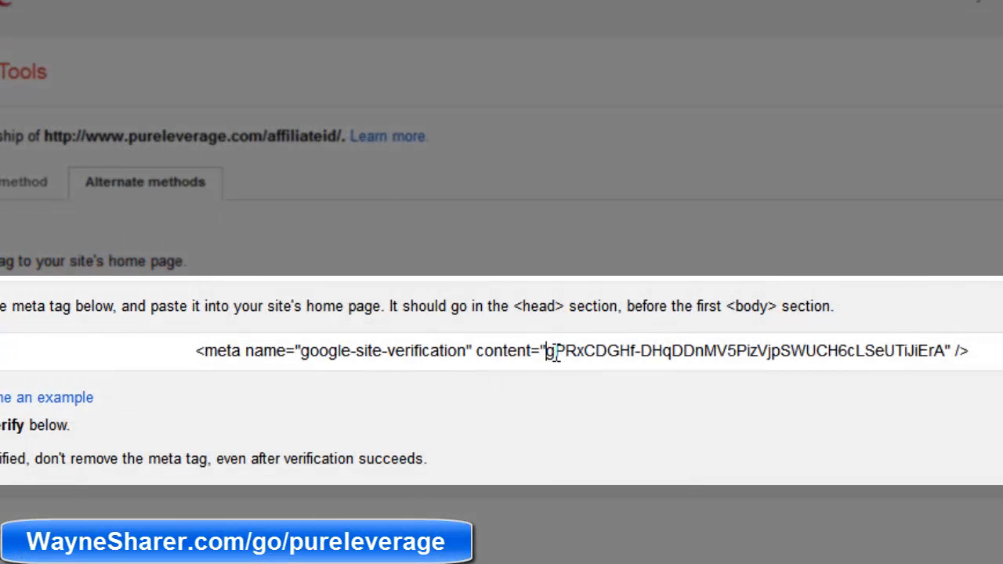
left_click_drag(547, 351, 945, 349)
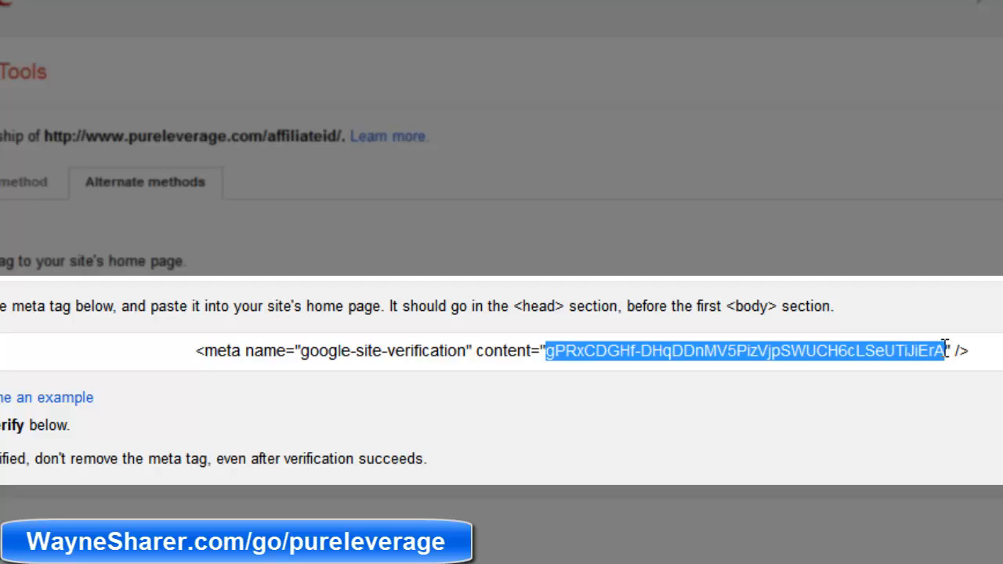
left_click(946, 347)
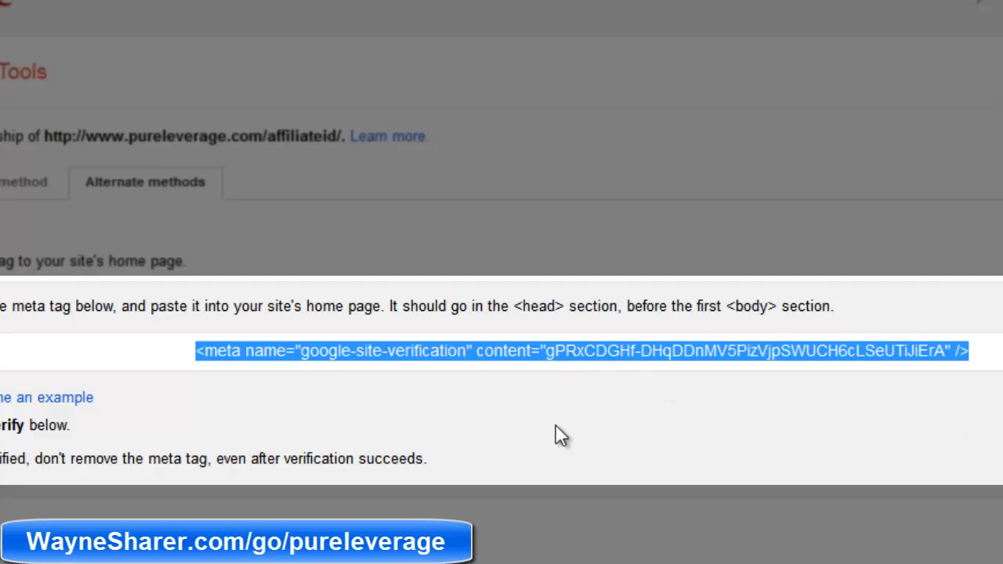
left_click(520, 443)
Reselect the meta tag until only the verification code value is highlighted
left_click(551, 351)
left_click(572, 455)
left_click(549, 350)
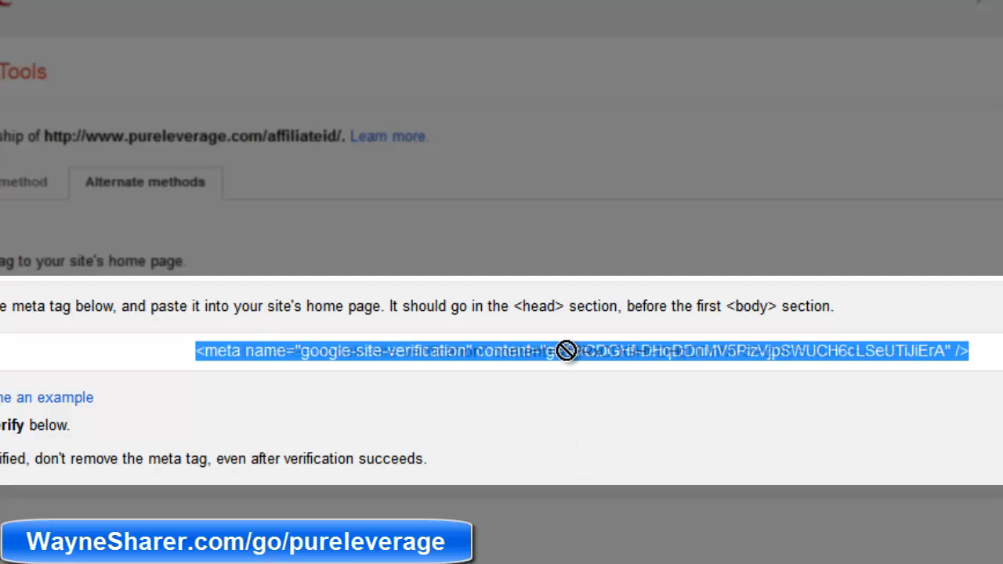
left_click(526, 459)
left_click(547, 351)
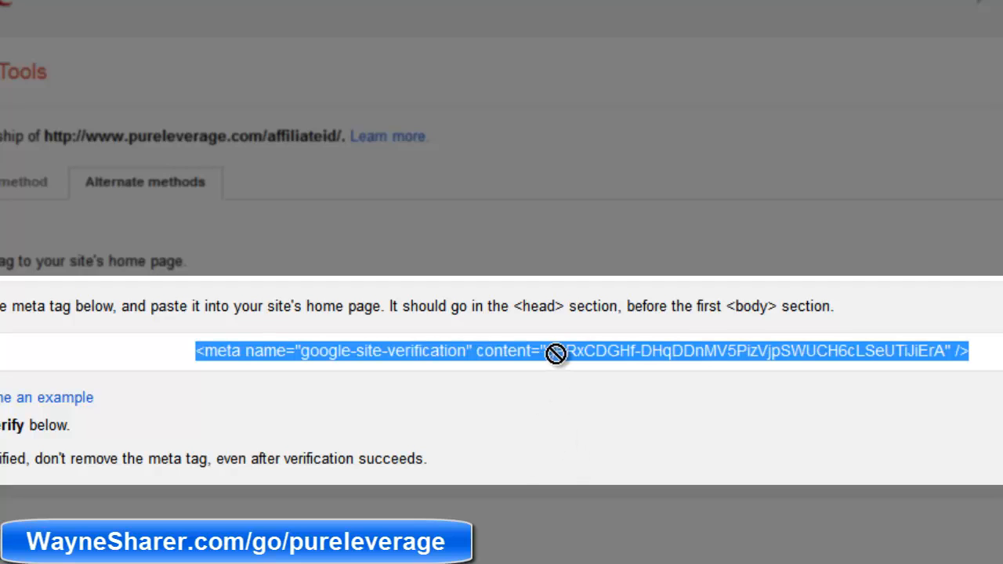
left_click(818, 395)
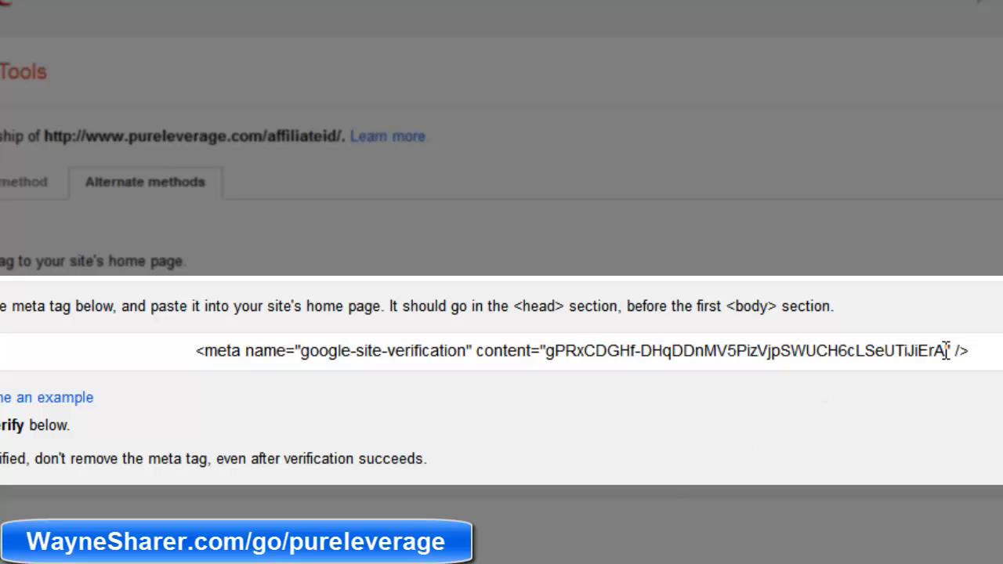
left_click(946, 350)
left_click(905, 400)
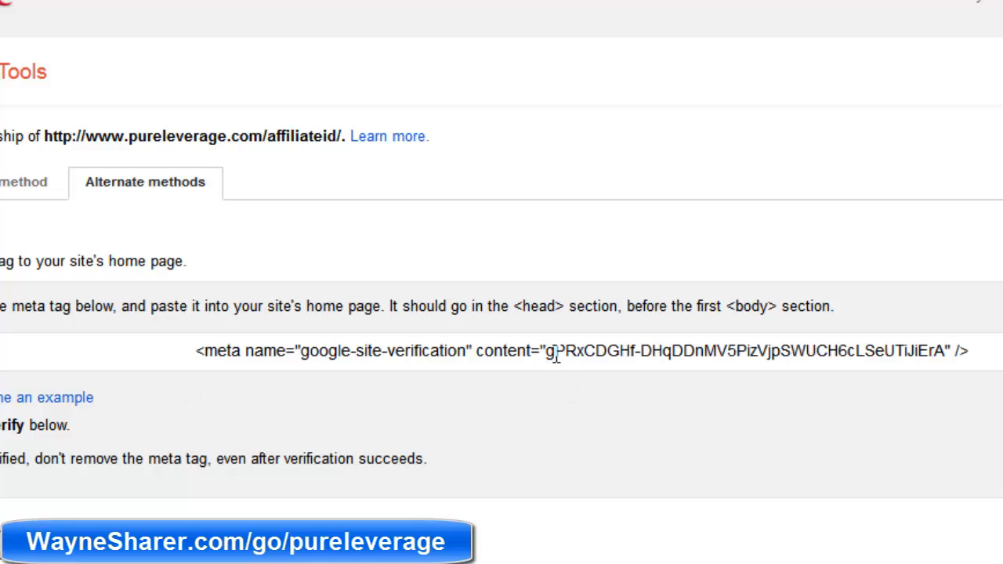
left_click_drag(547, 353, 954, 356)
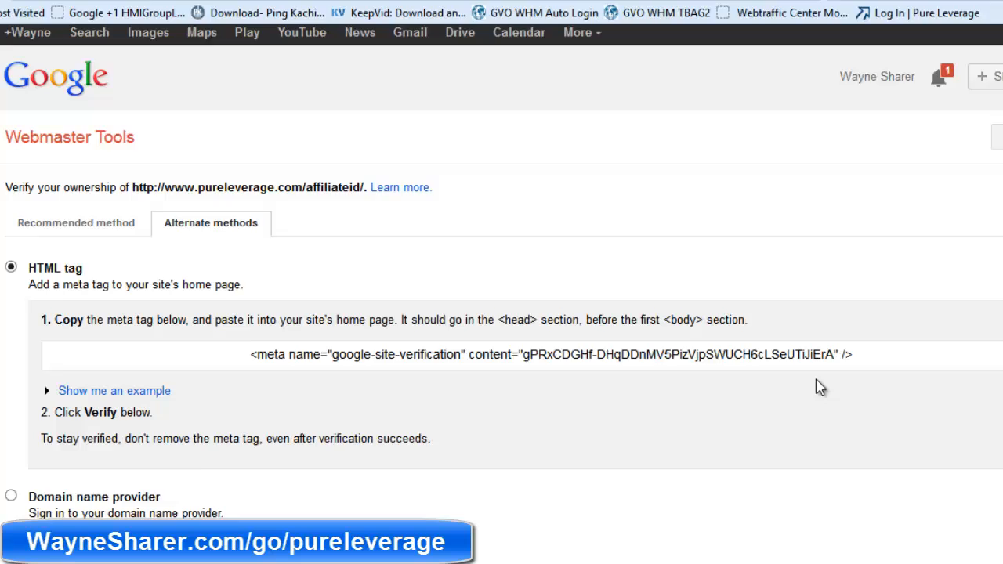
scroll(819, 387, "down", 2)
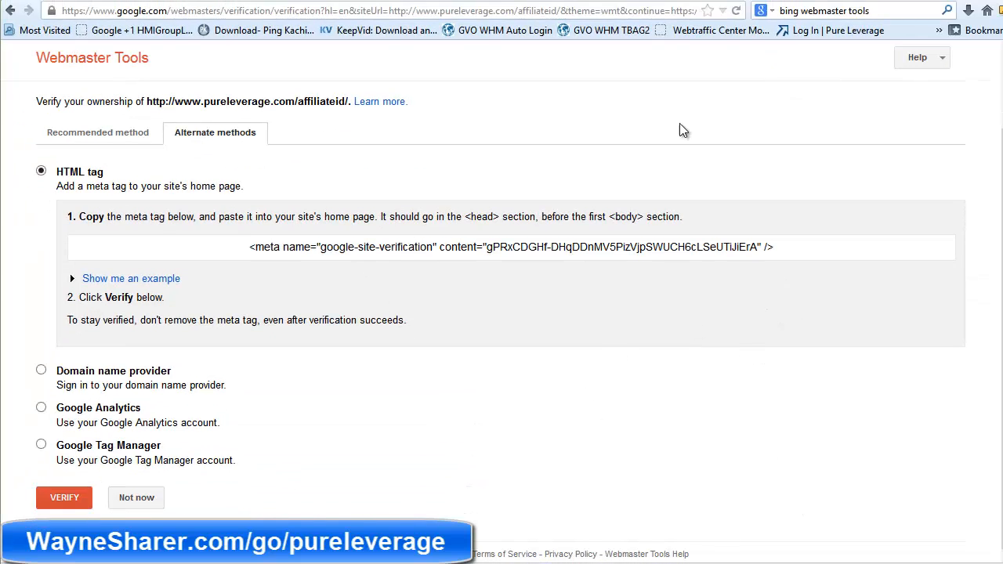
scroll(731, 400, "up", 2)
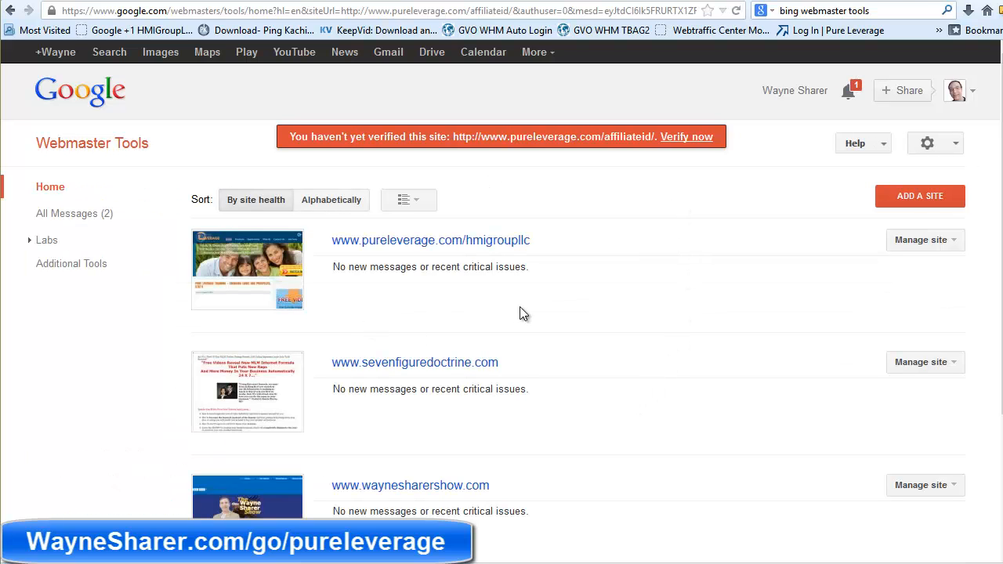
Delete the unverified affiliateid site, then search Google for 'bing webmaster tools'
scroll(524, 313, "down", 4)
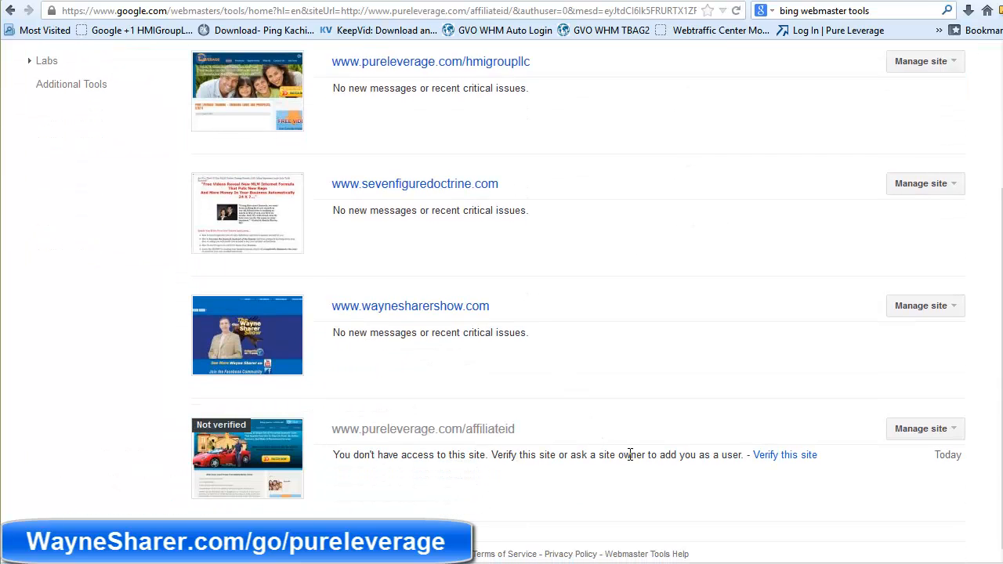
left_click(951, 432)
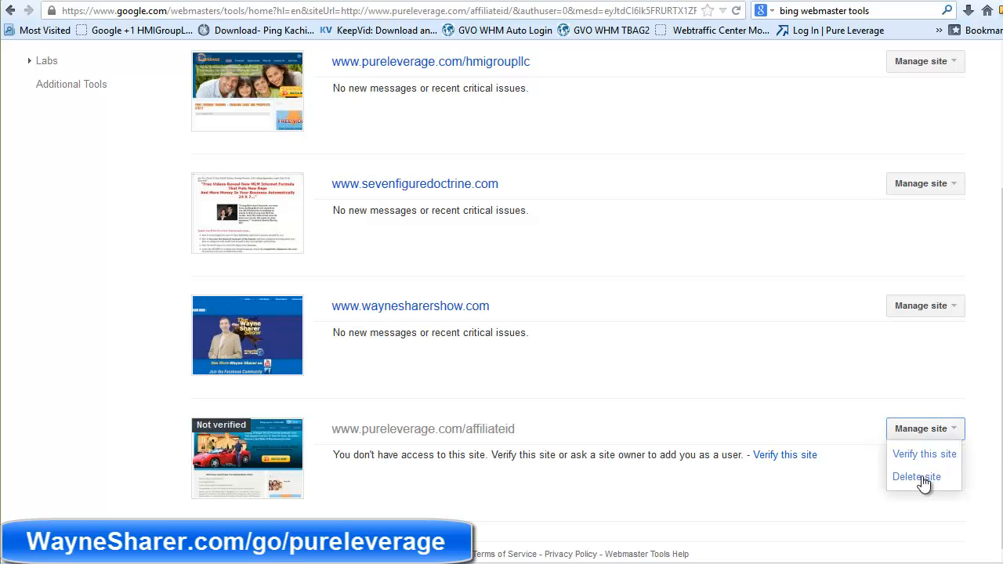
left_click(923, 477)
left_click(479, 265)
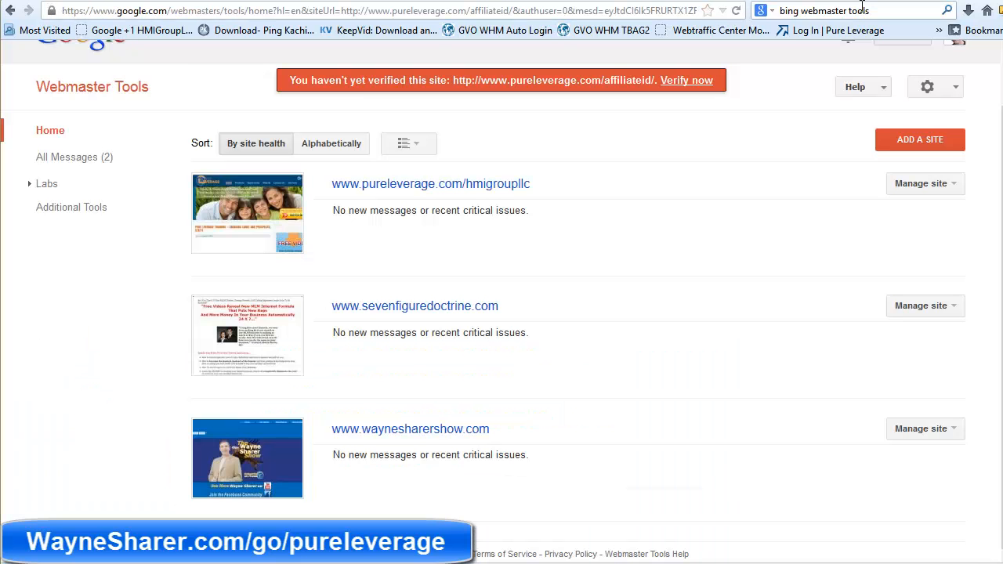
left_click(862, 8)
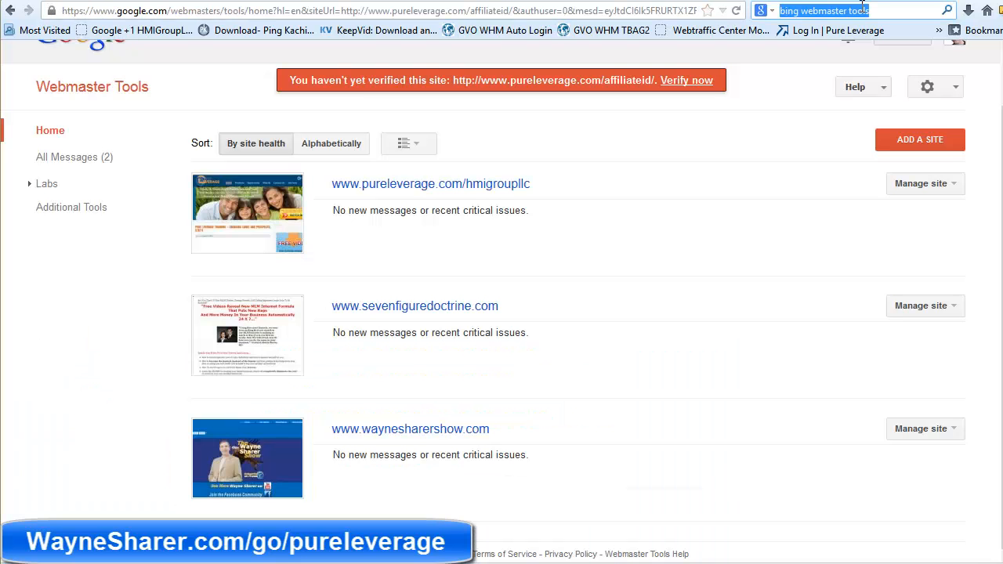
key("Return")
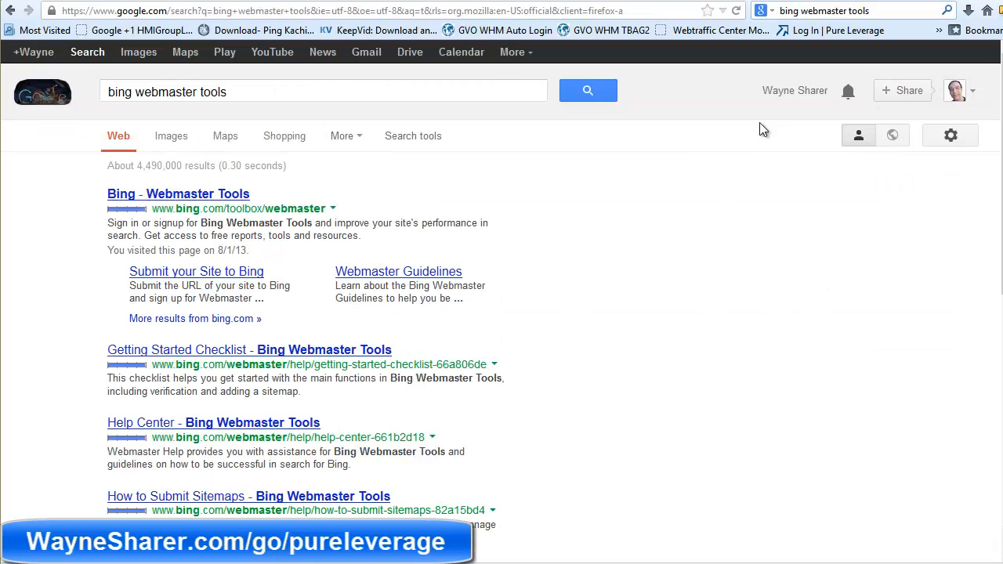
left_click(180, 196)
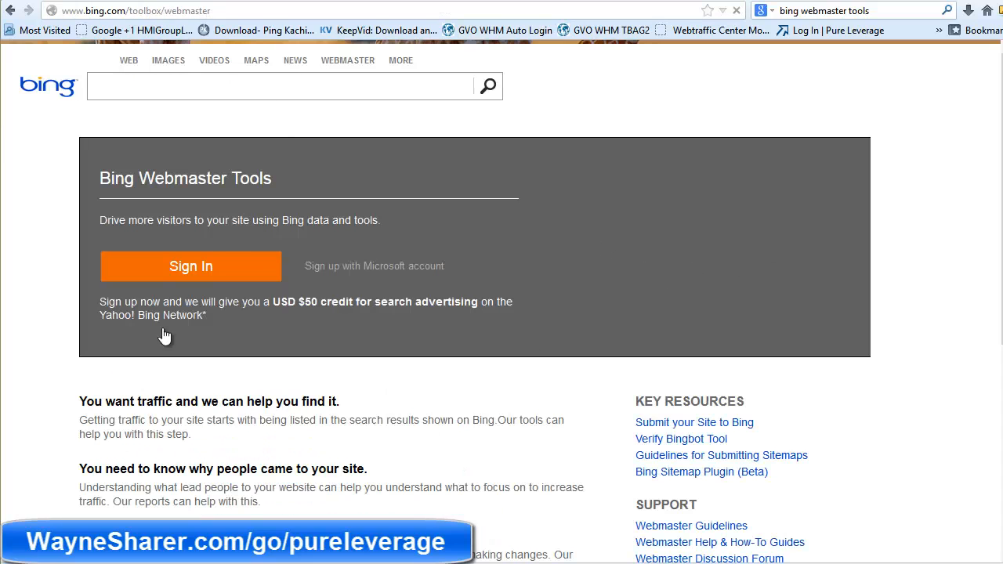
left_click(188, 270)
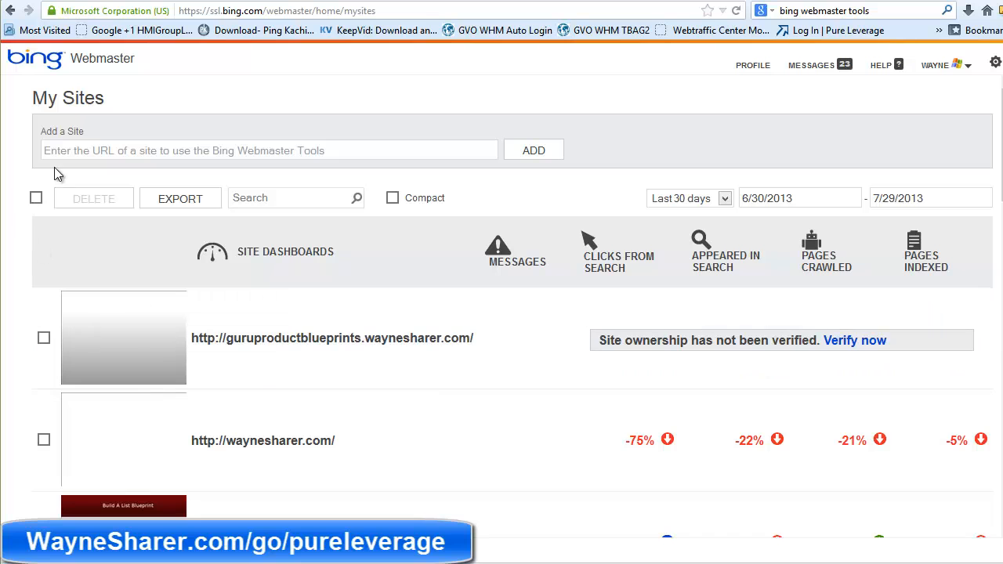
left_click(79, 151)
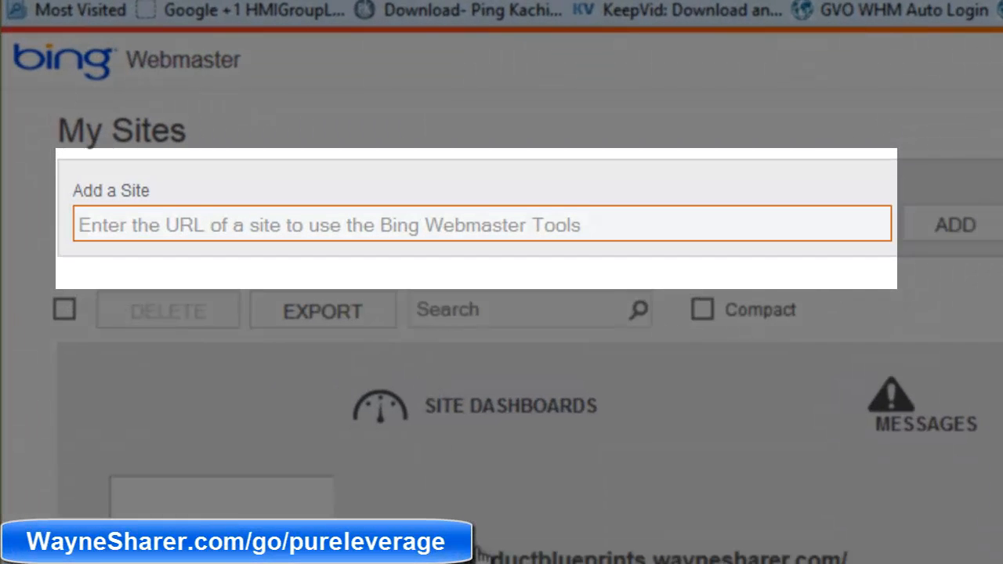
type("http://www.pur")
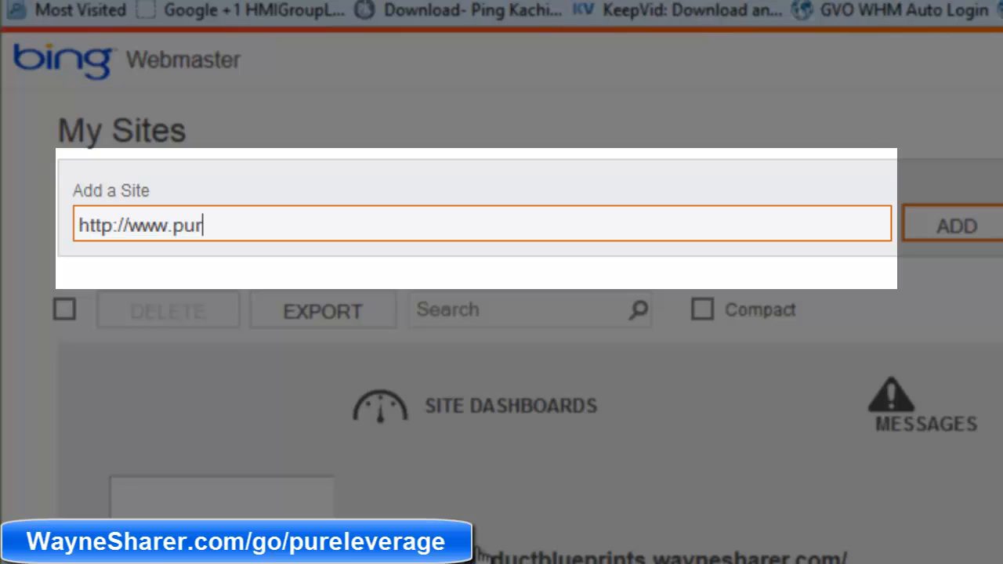
type("eleverage")
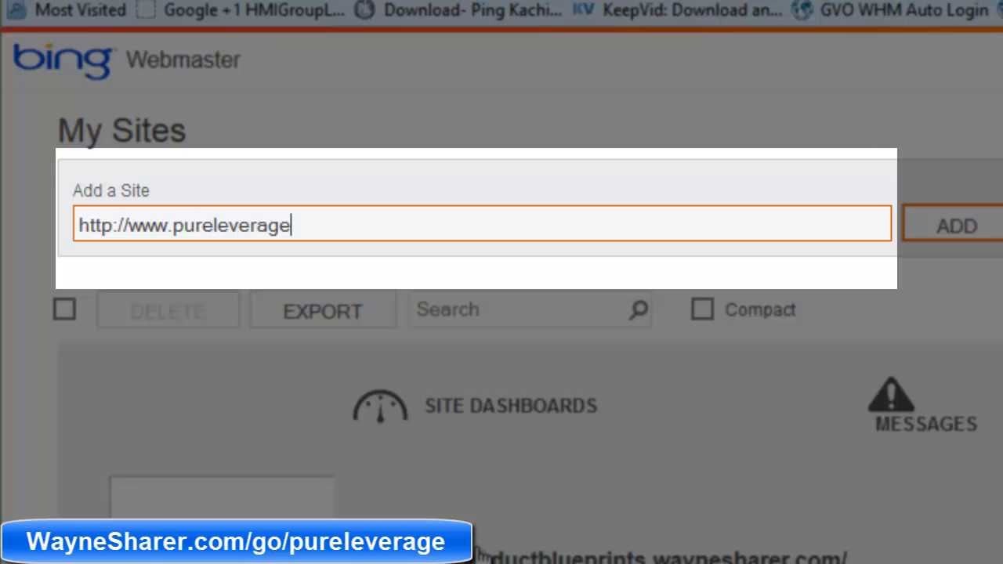
type(".com/a")
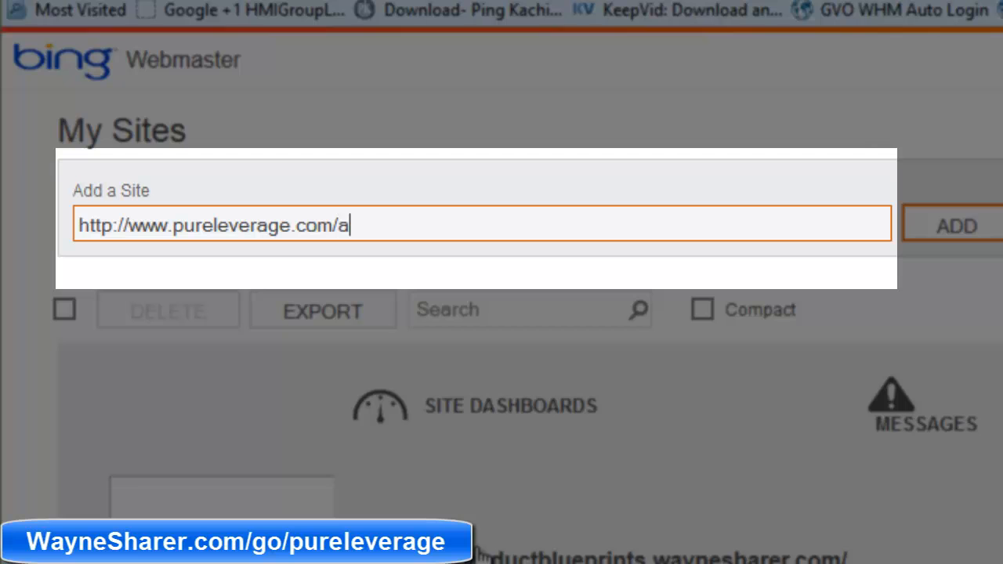
type("ffiliateid")
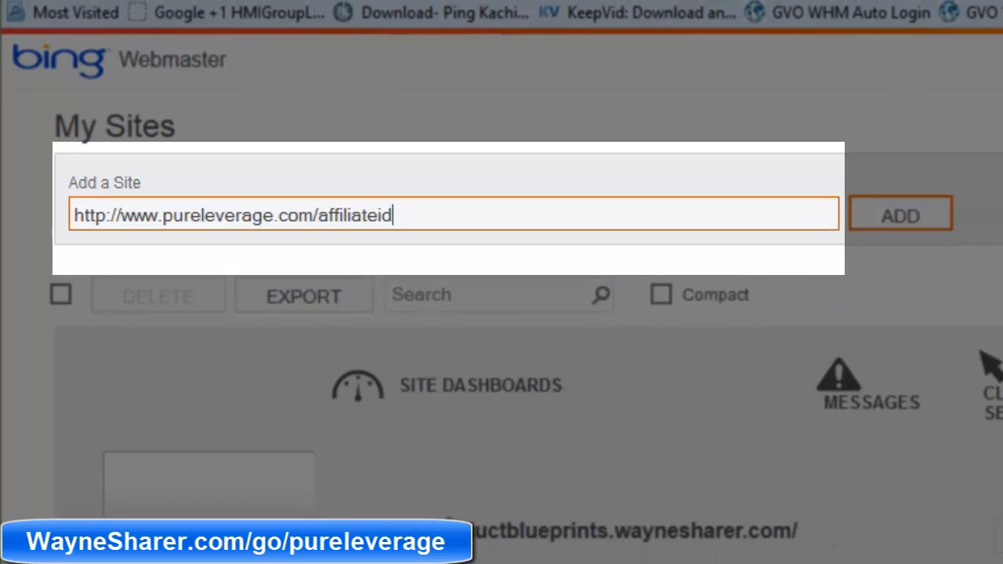
scroll(292, 452, "down", 6)
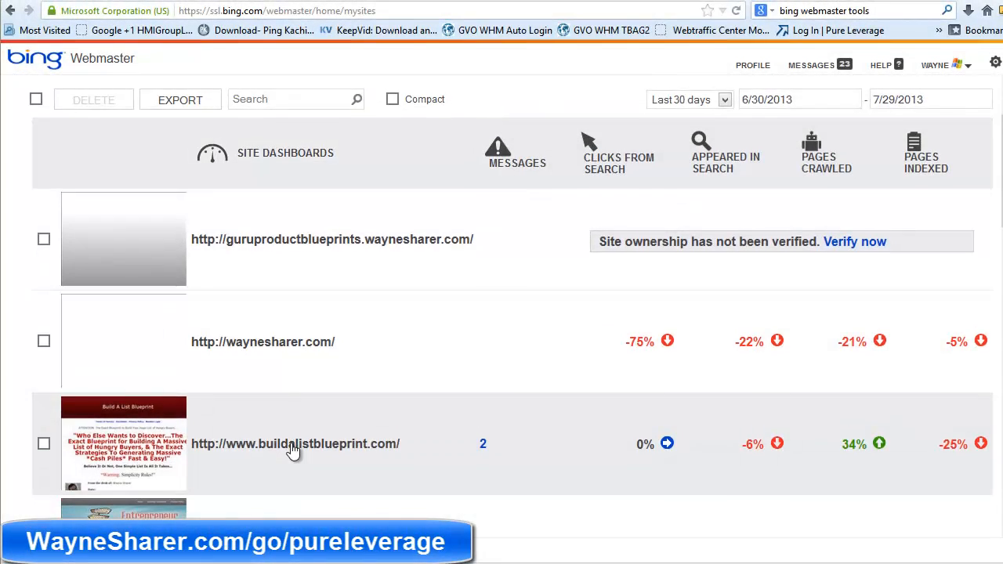
scroll(310, 517, "down", 7)
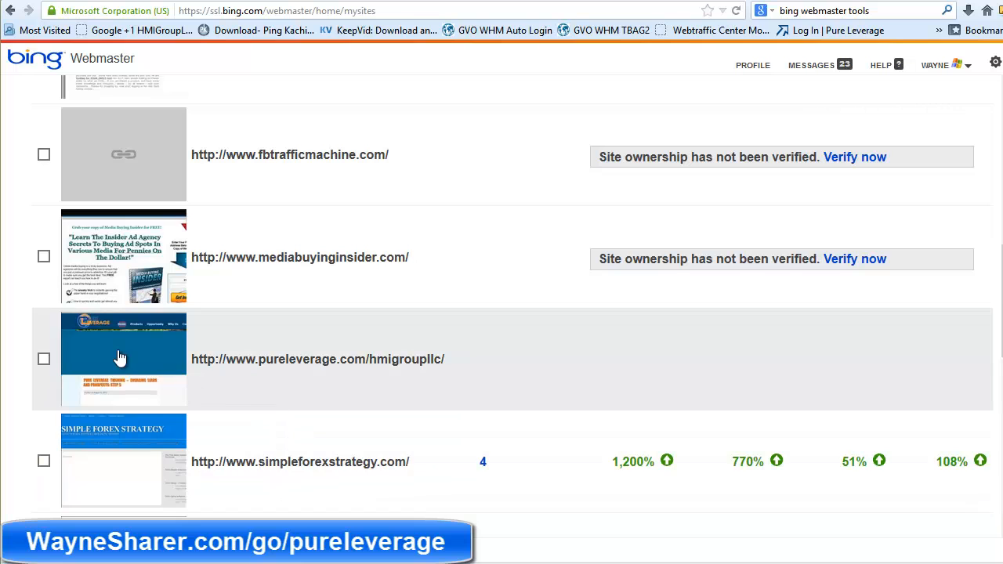
scroll(385, 501, "up", 3)
scroll(182, 232, "up", 10)
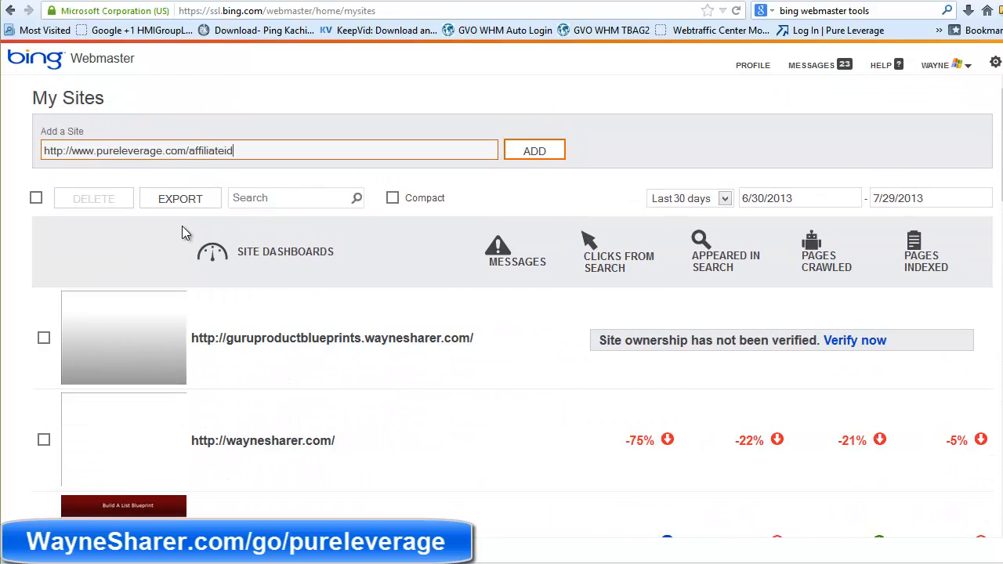
left_click(535, 153)
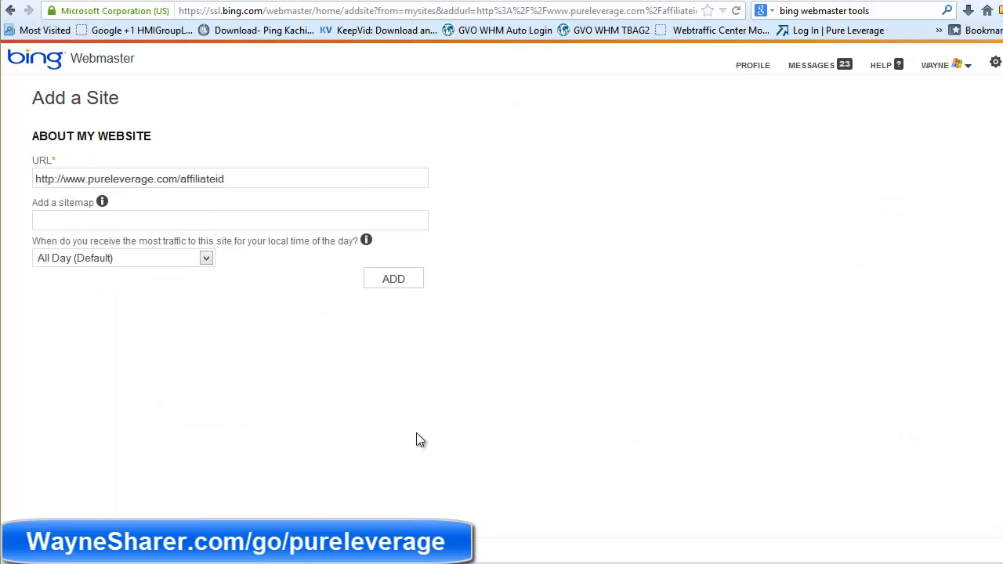
Submit the affiliateid site details, select its Bing verification code, and attempt verification
left_click(392, 282)
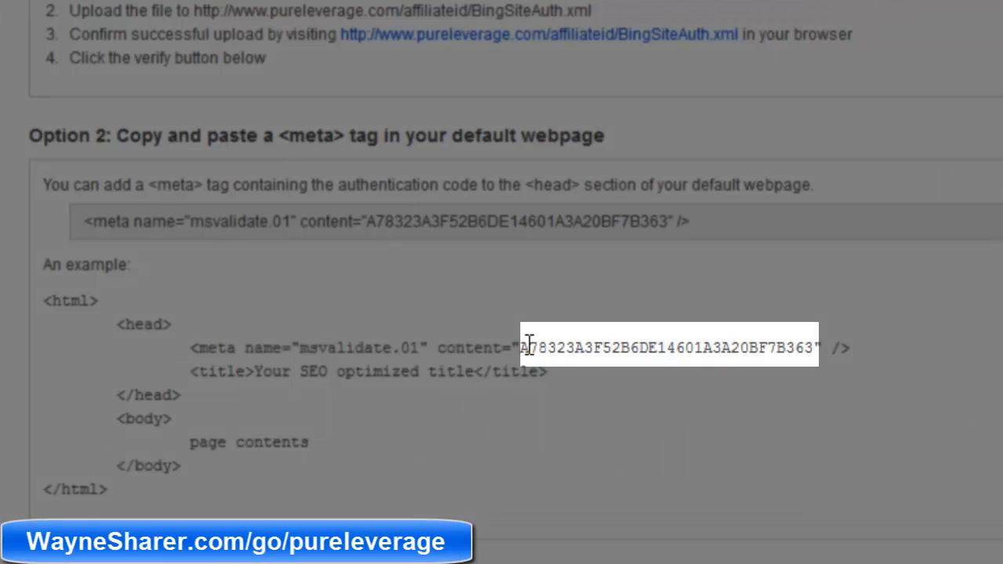
left_click_drag(528, 347, 820, 373)
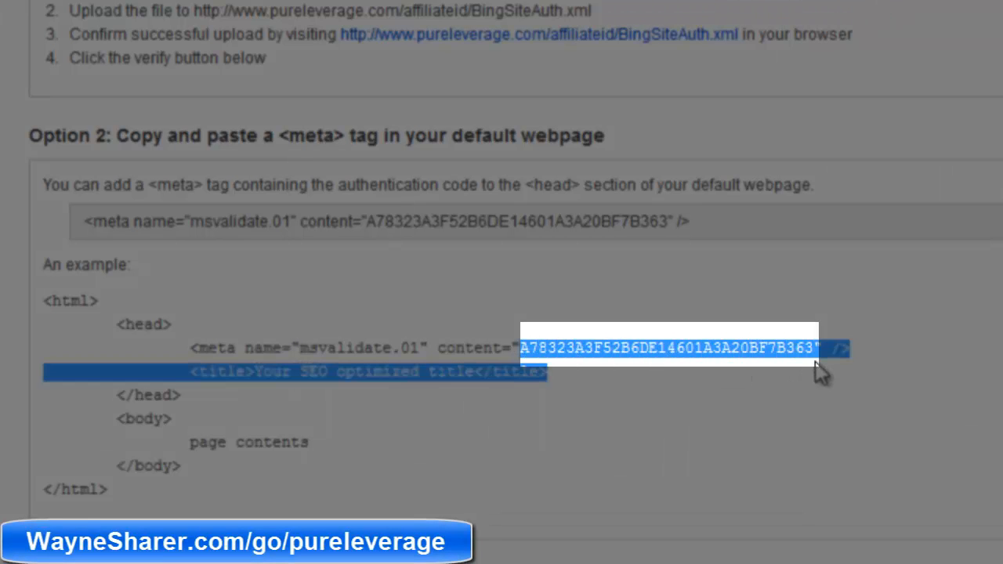
left_click(713, 347)
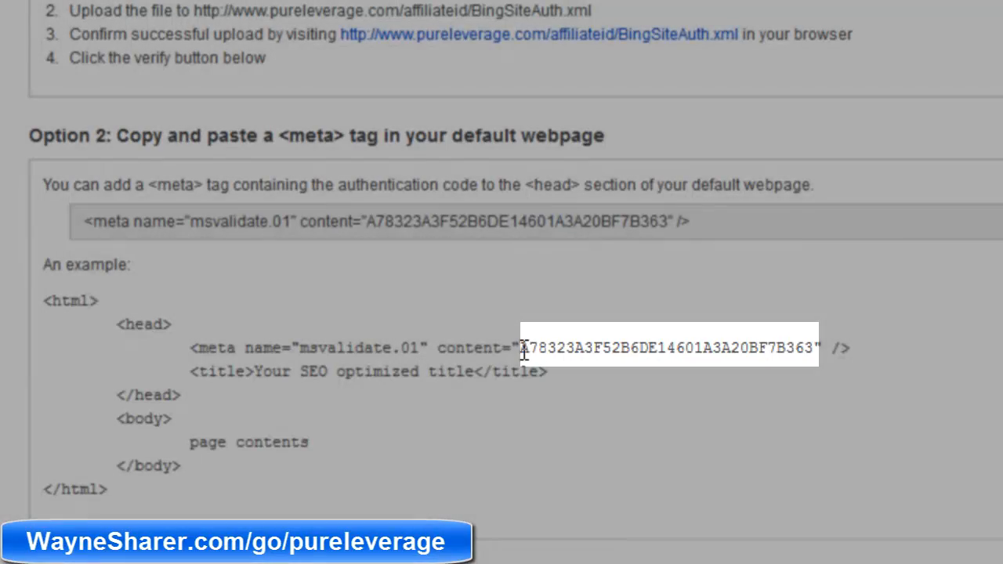
left_click_drag(522, 349, 817, 342)
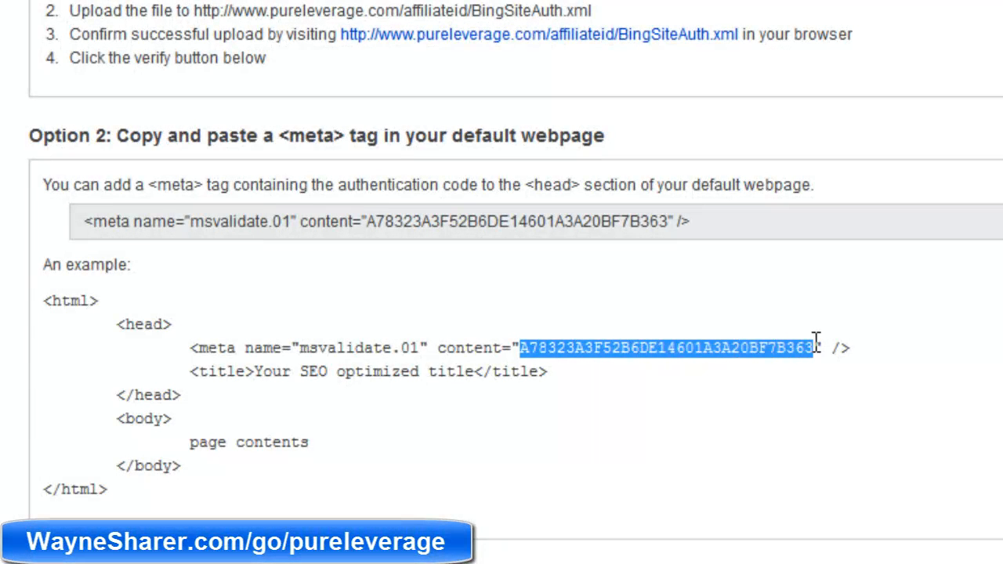
left_click(668, 345)
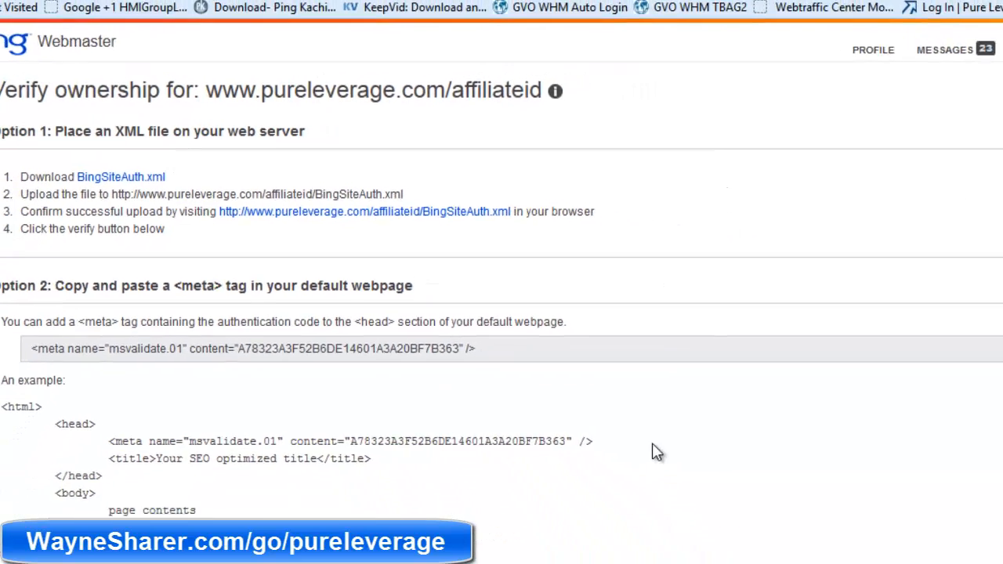
scroll(578, 377, "down", 1)
left_click(73, 517)
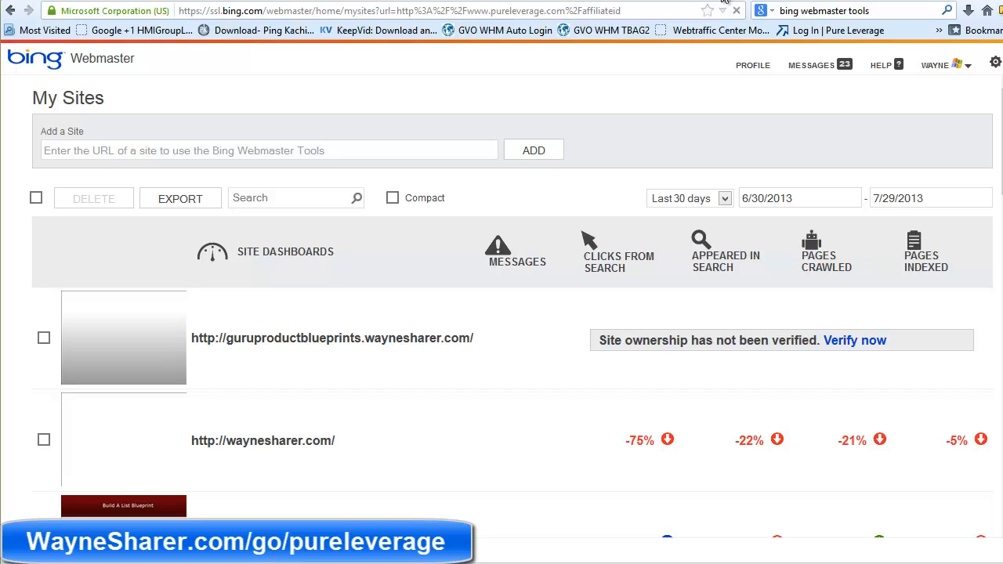
Review All in One SEO's Google settings and Analytics ID, then open a blank tab
left_click(600, 3)
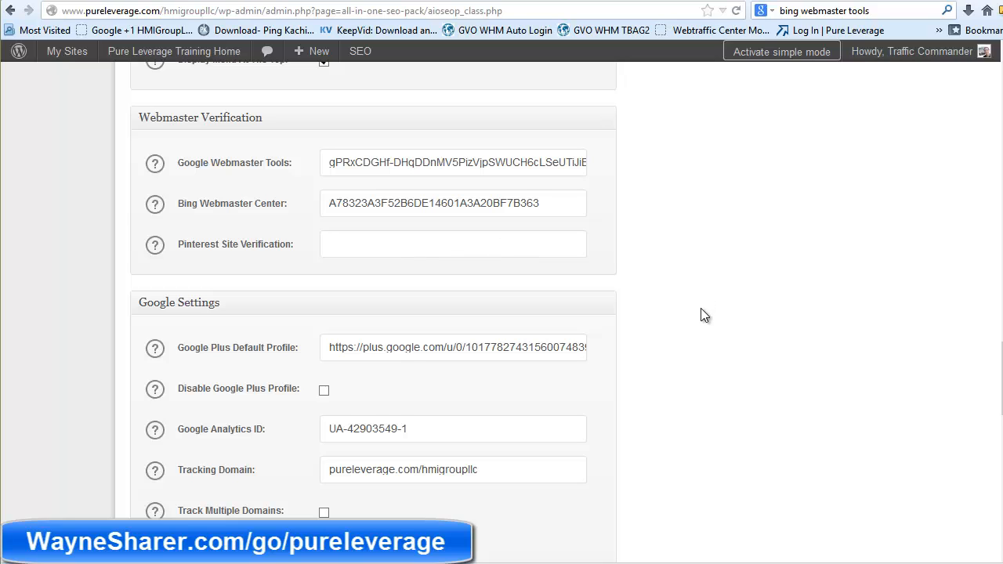
scroll(706, 372, "down", 4)
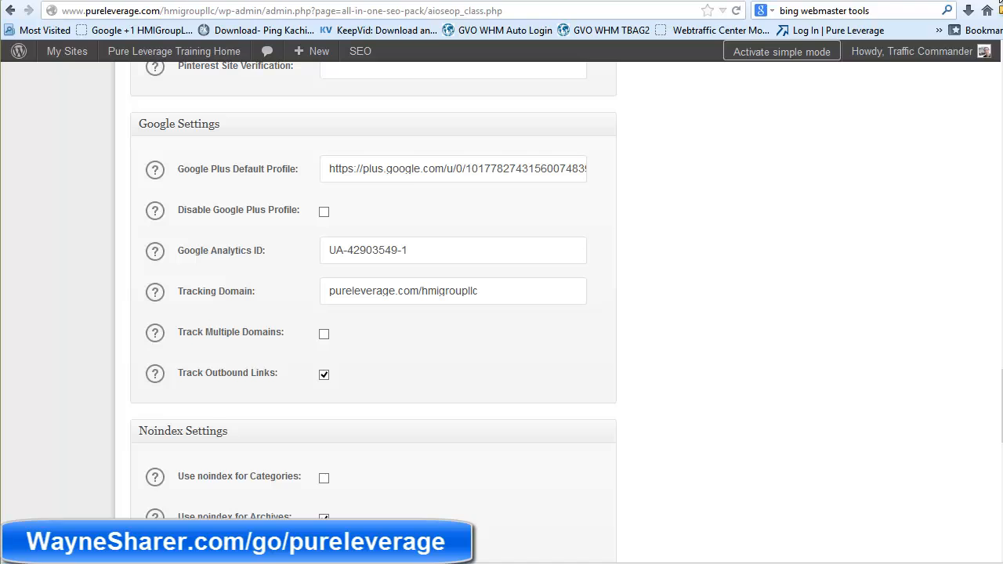
key("ctrl+t")
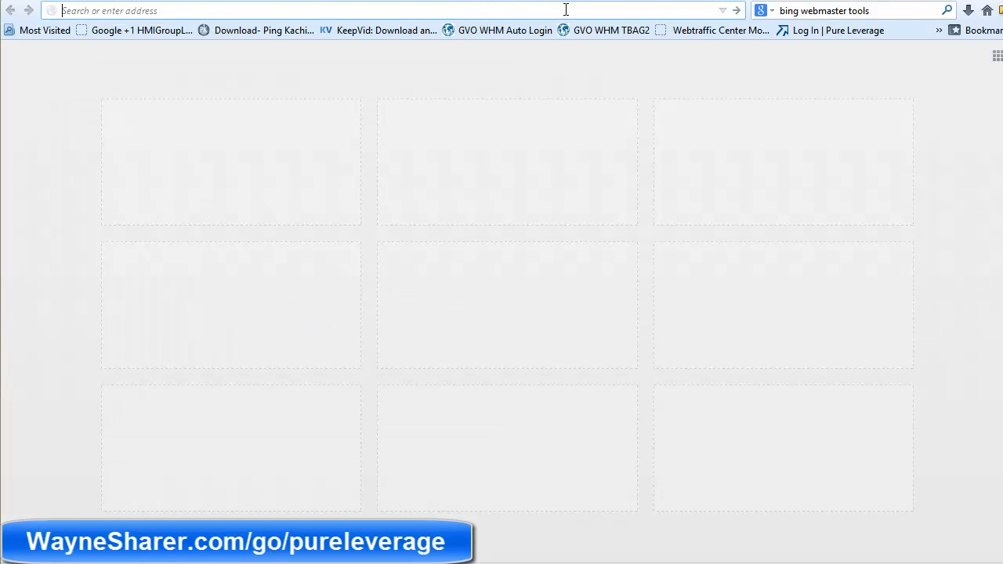
Load analytics.google.com, correcting the mistyped address first
type("analytic")
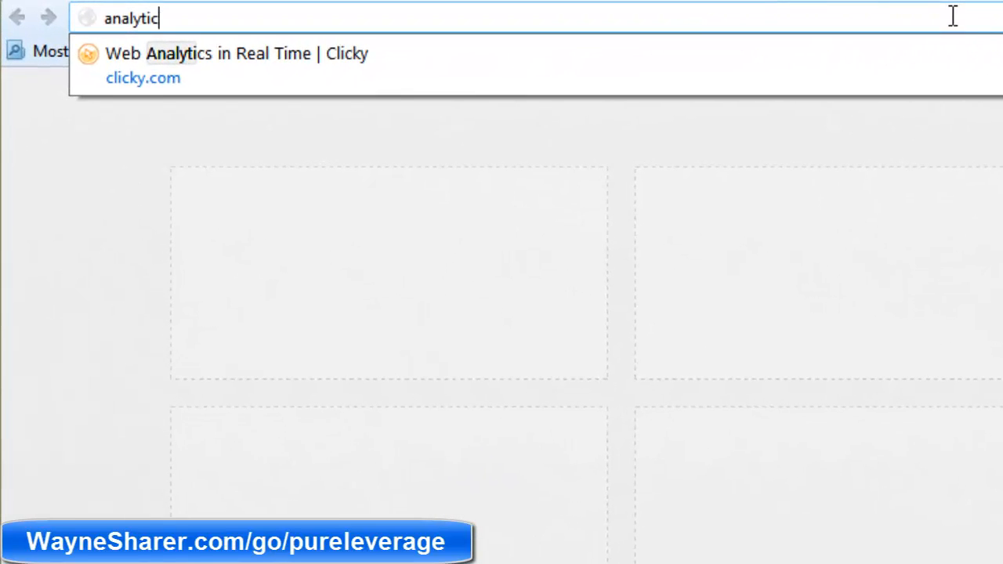
type("s.com")
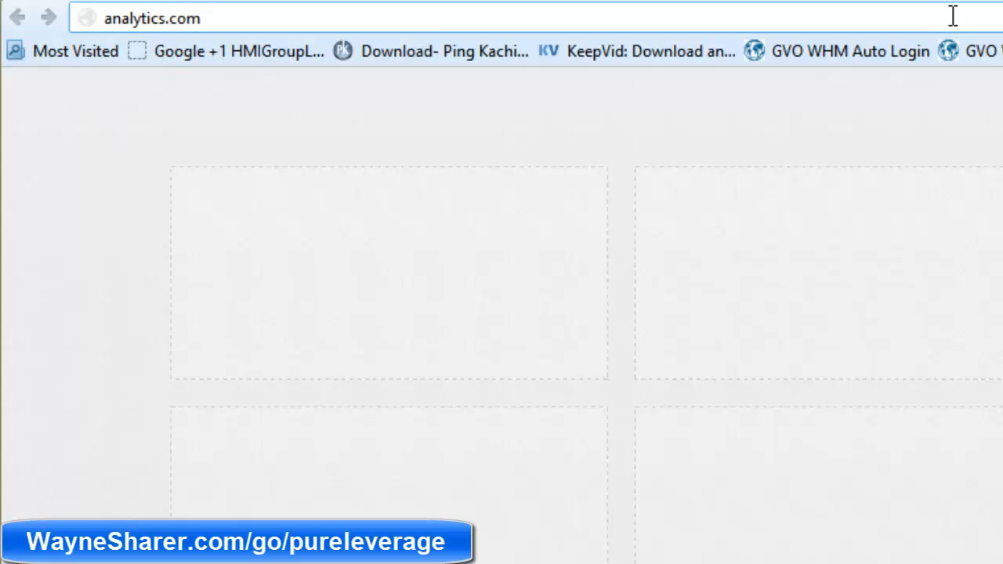
key("BackSpace")
key("BackSpace")
key("BackSpace")
type("google.com")
key("Return")
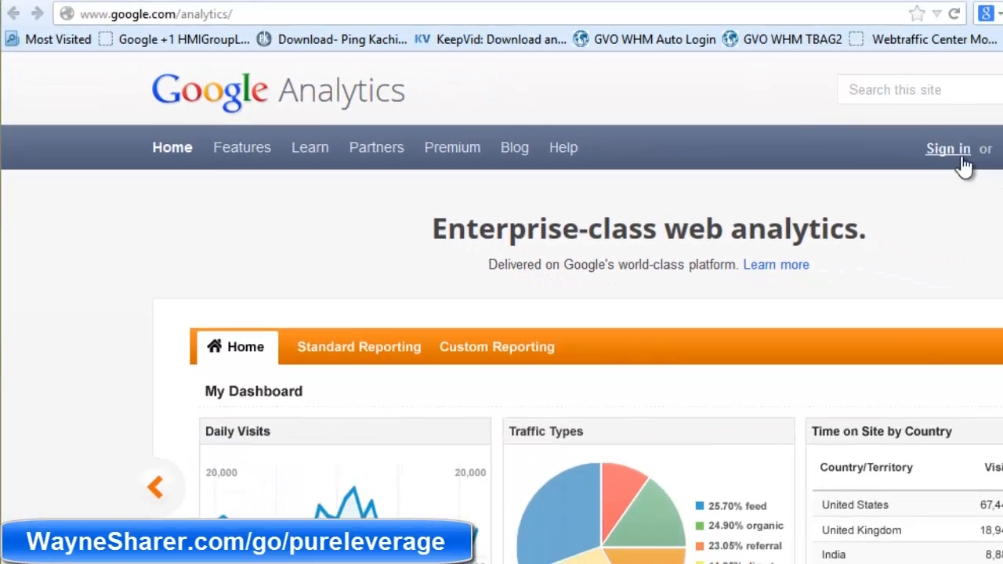
Sign in, look up Pure Leverage Training's UA tracking ID, then go to Admin
left_click(962, 157)
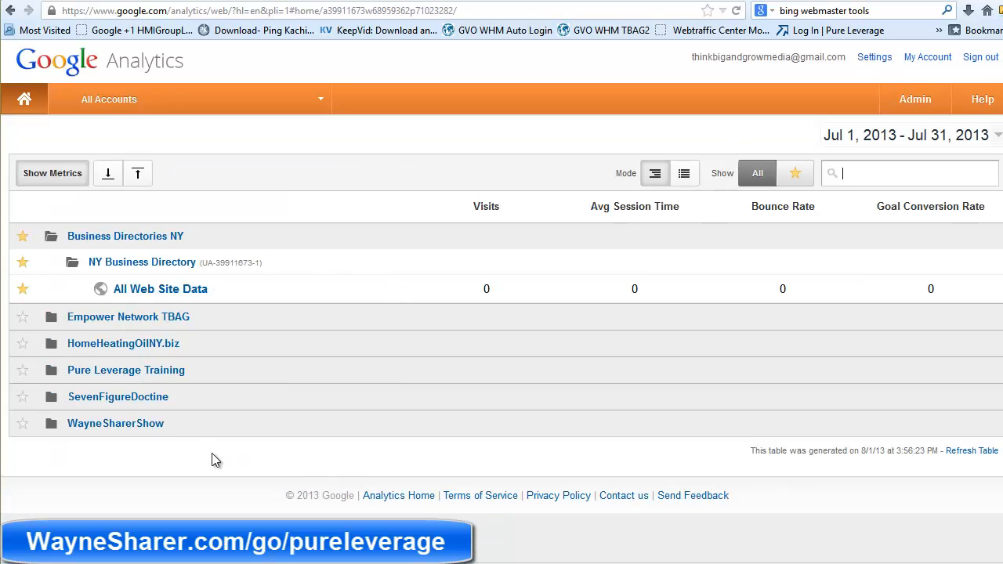
left_click(88, 380)
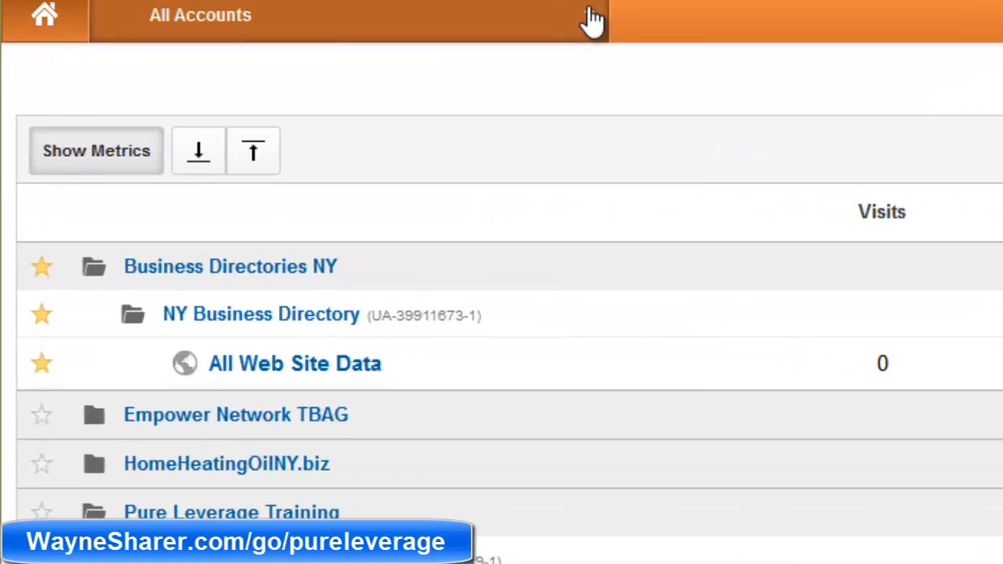
left_click(325, 99)
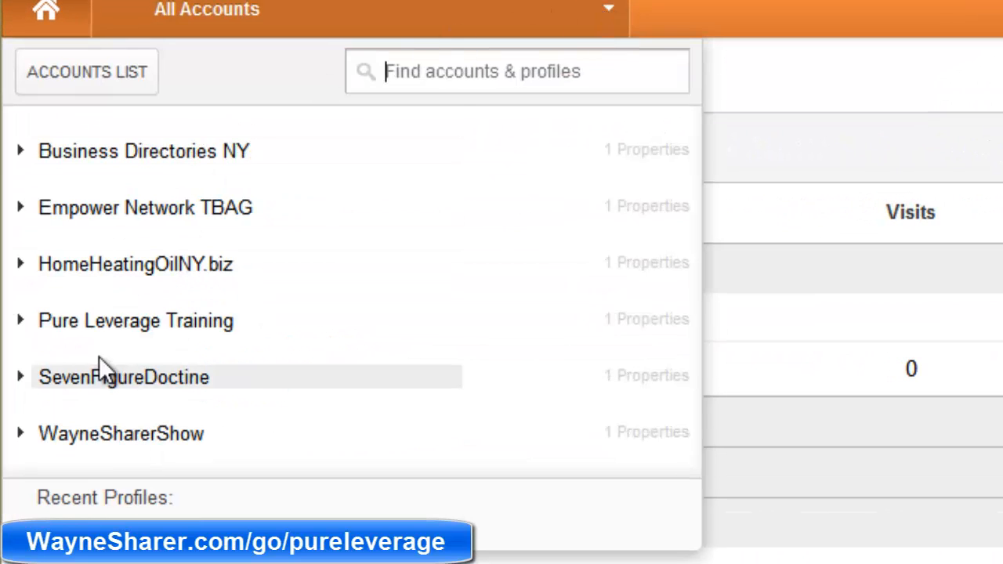
left_click(117, 320)
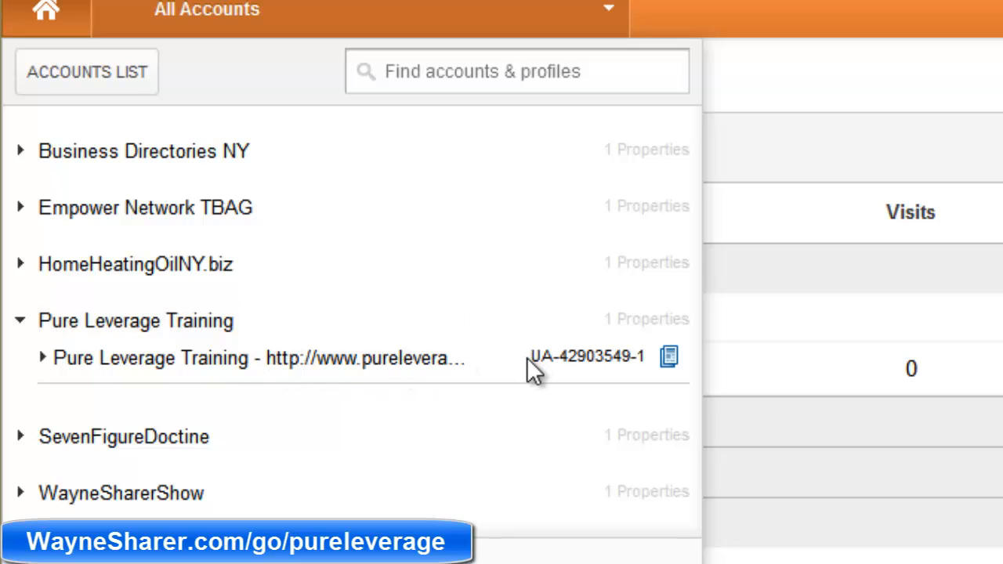
left_click_drag(533, 352, 647, 356)
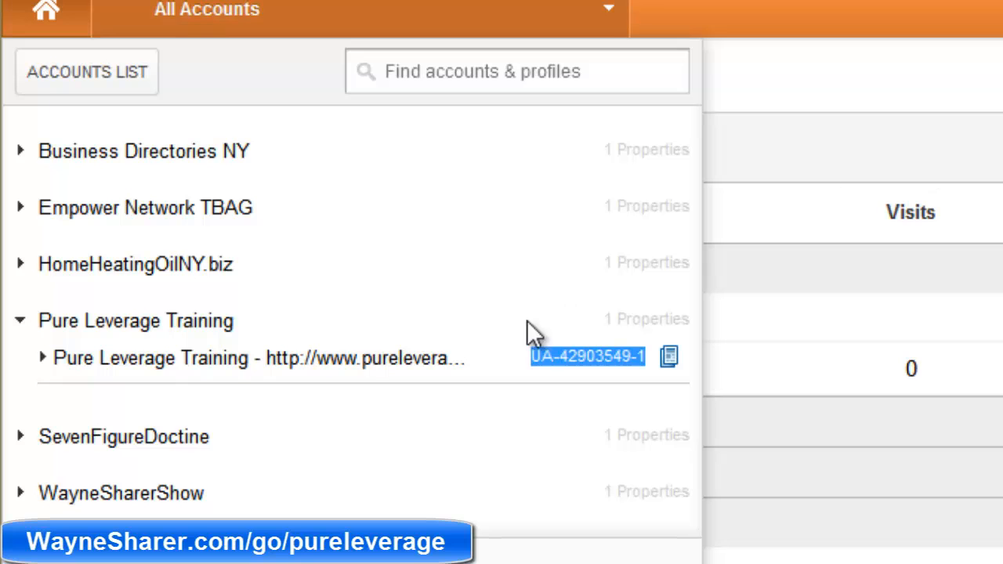
left_click(168, 366)
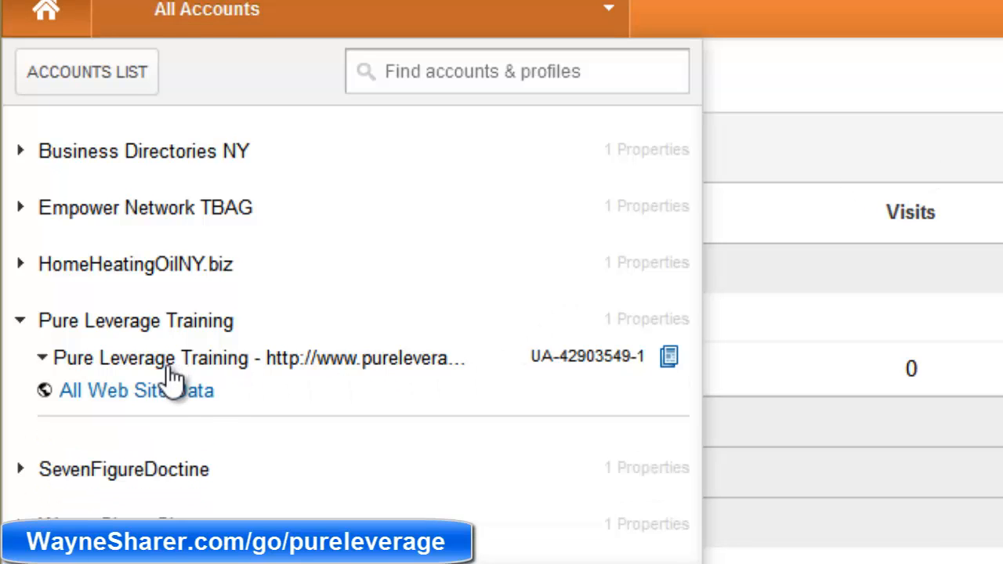
left_click(192, 11)
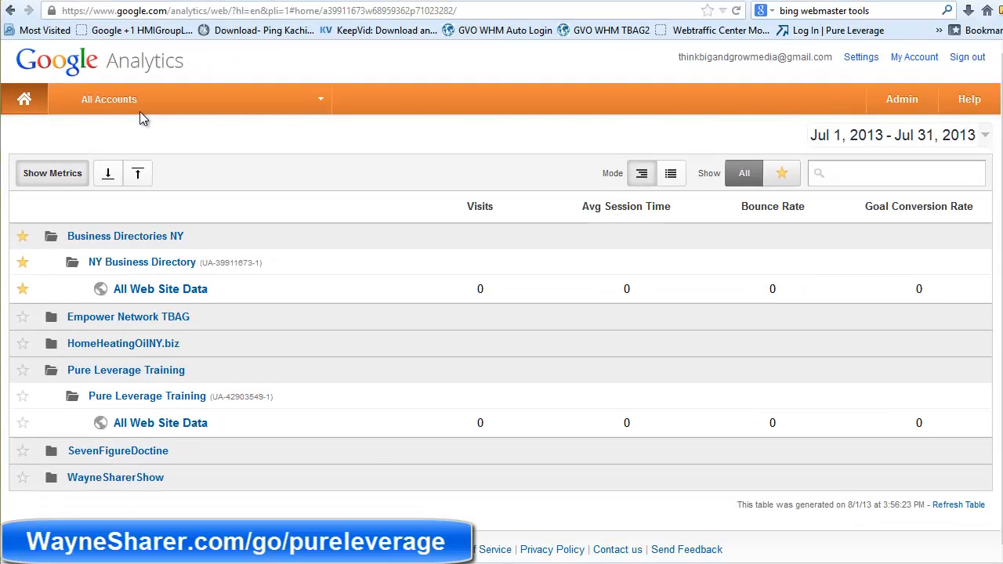
left_click(901, 99)
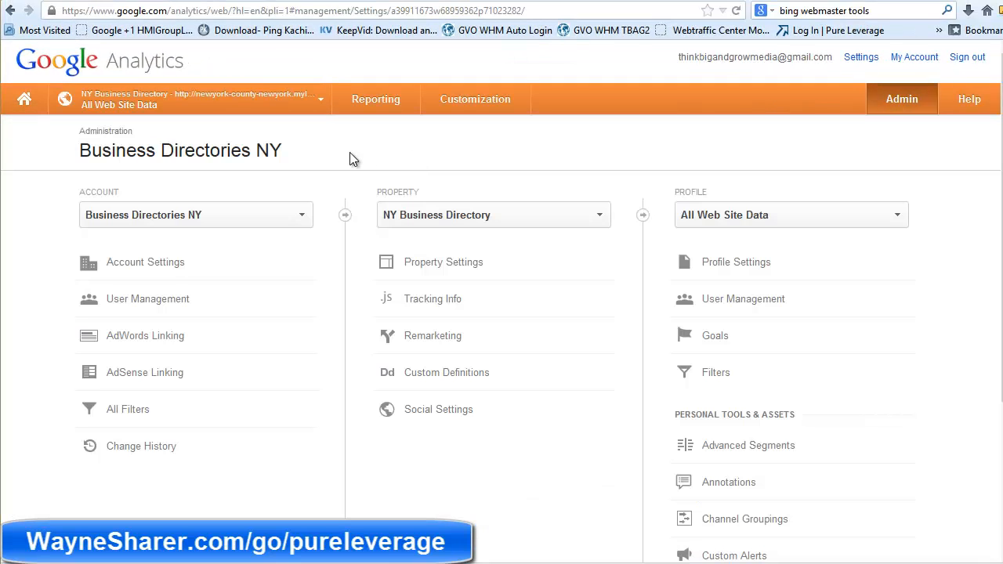
left_click(300, 220)
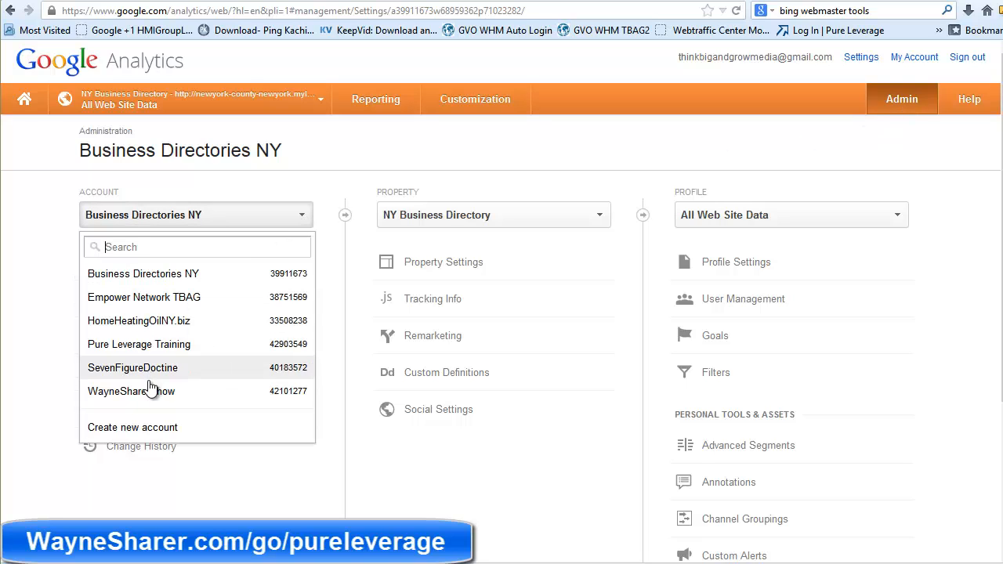
left_click(303, 216)
left_click(304, 216)
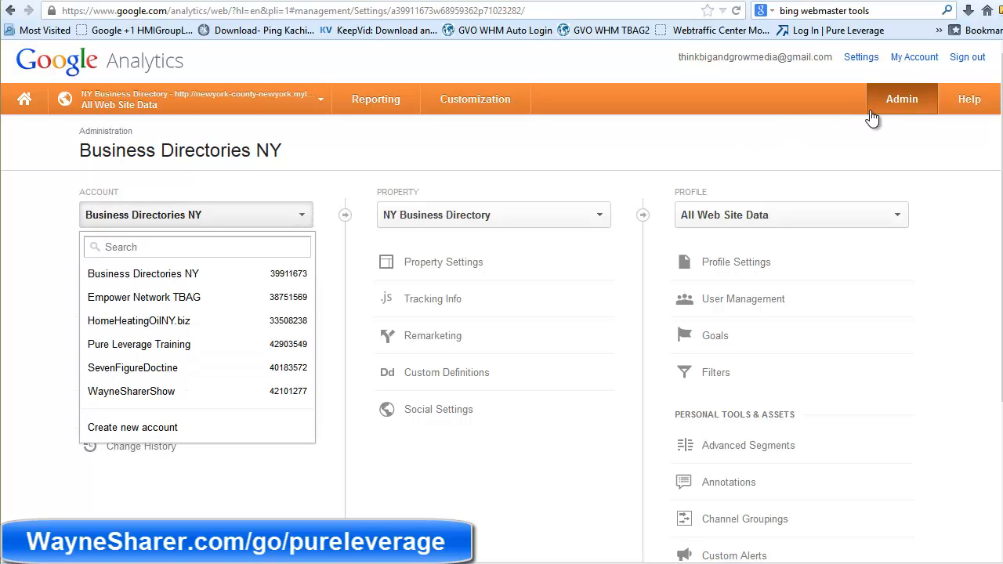
left_click(109, 431)
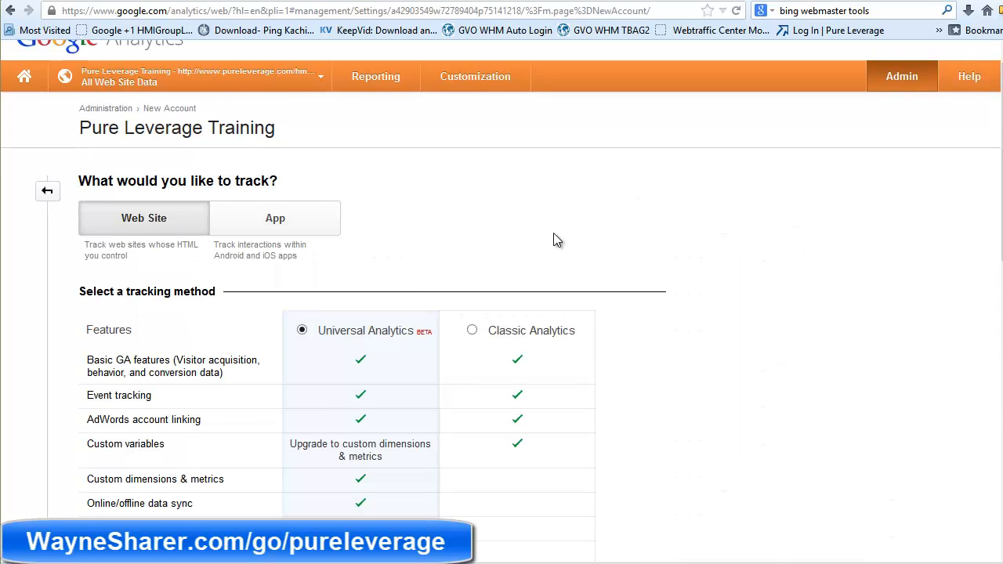
scroll(588, 258, "down", 3)
scroll(193, 139, "down", 1)
scroll(210, 245, "up", 4)
scroll(107, 215, "down", 4)
scroll(511, 325, "down", 5)
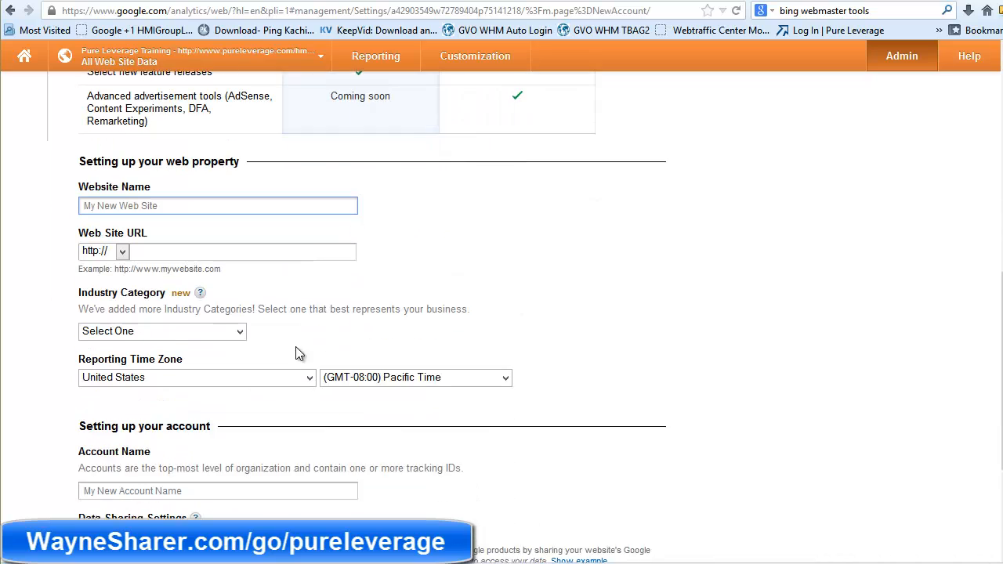
left_click(176, 197)
type("TestSi")
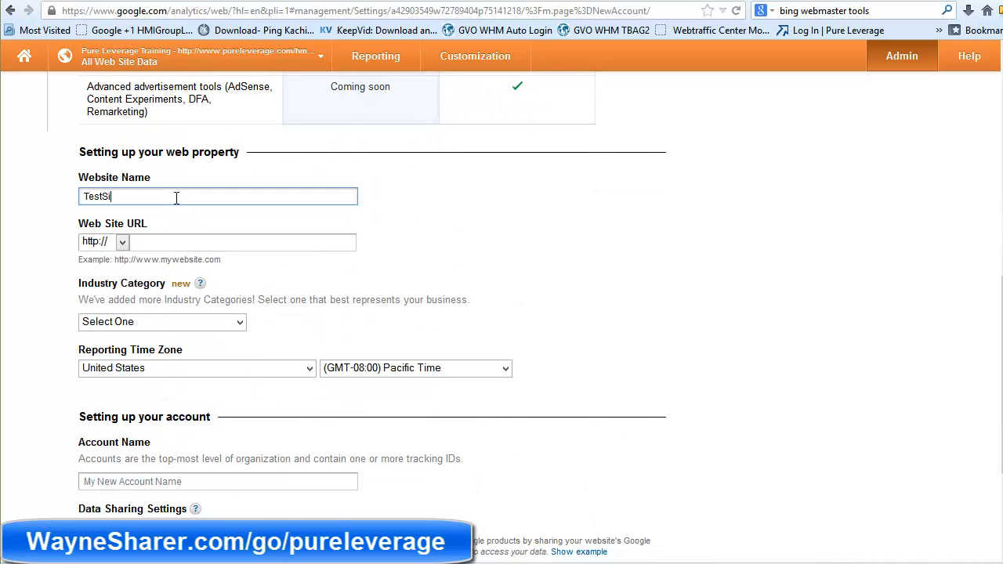
type("te")
left_click(174, 241)
type("www")
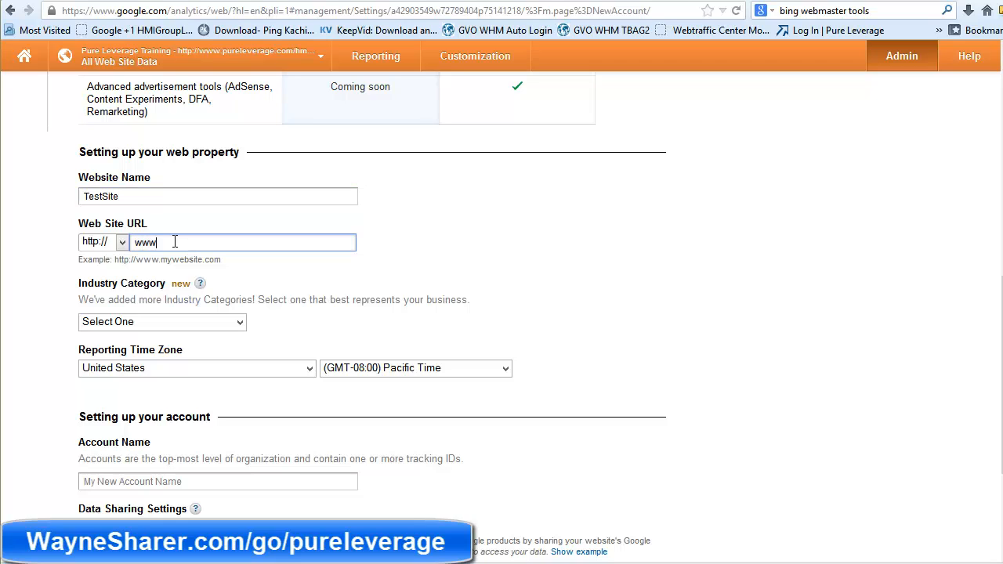
type(".pureleverage.com/affiliateid/")
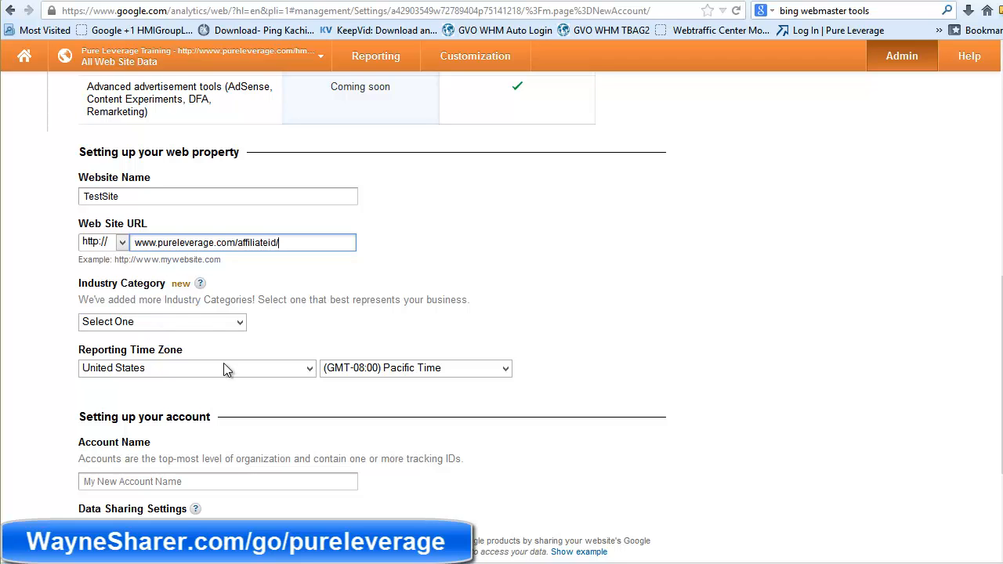
Set industry to Business and Industrial Markets and time zone to Eastern Time
left_click(239, 321)
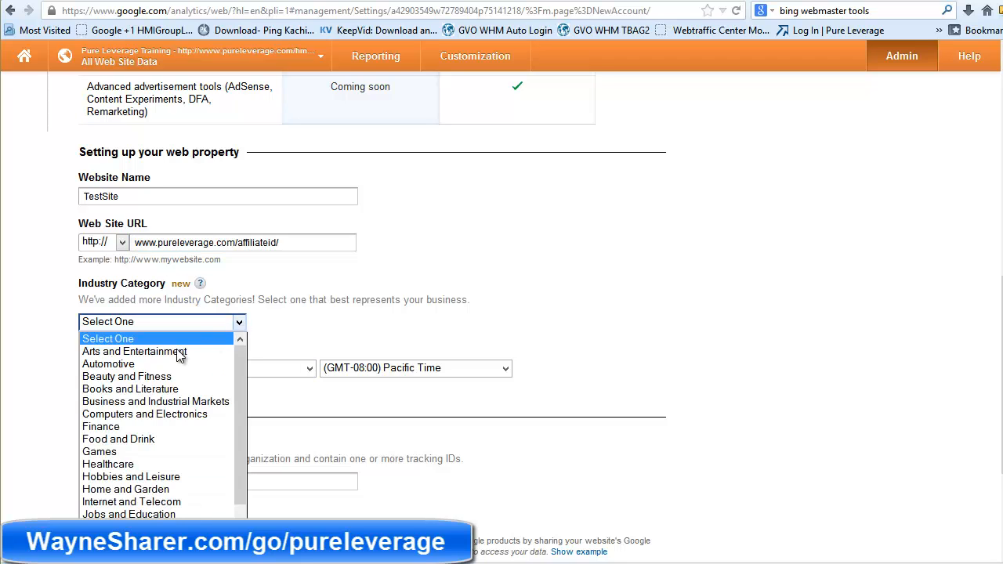
left_click(138, 401)
left_click(504, 373)
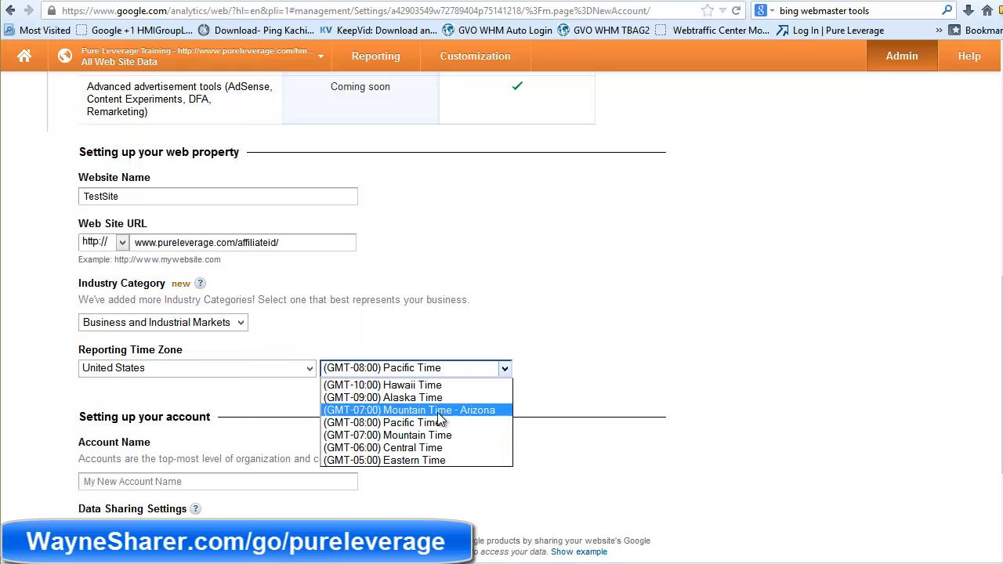
left_click(402, 459)
scroll(578, 435, "down", 2)
scroll(578, 438, "down", 2)
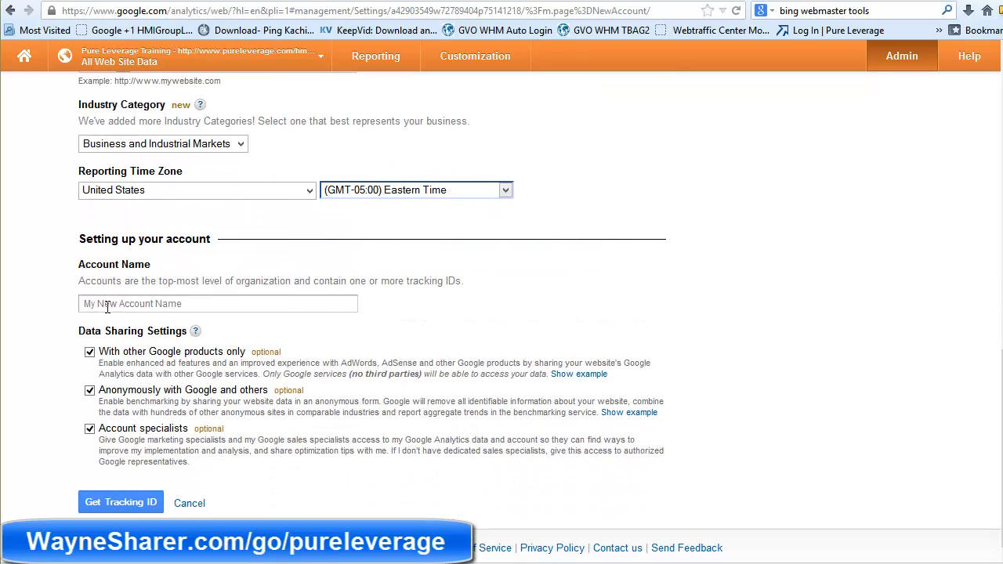
Name the account 'Pure Leverage Blog Site' and request its tracking ID
left_click(112, 302)
type("Purel")
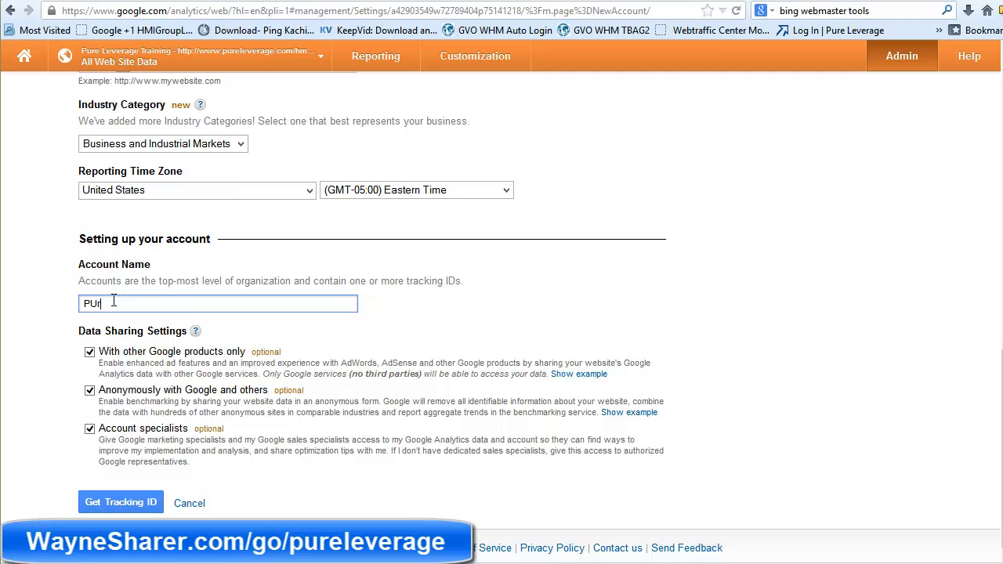
key("BackSpace")
type("Leverage")
type("Blog Site")
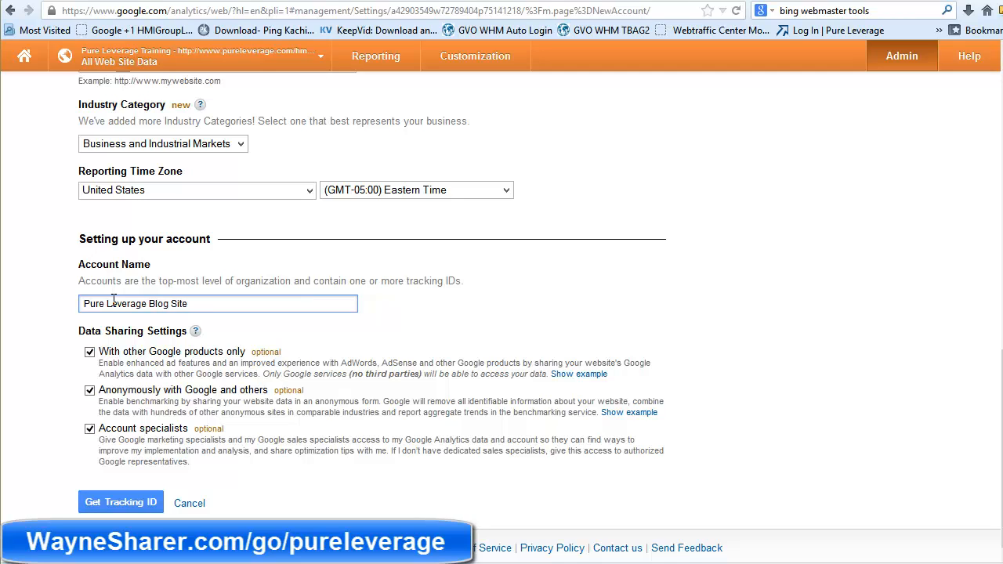
left_click(107, 503)
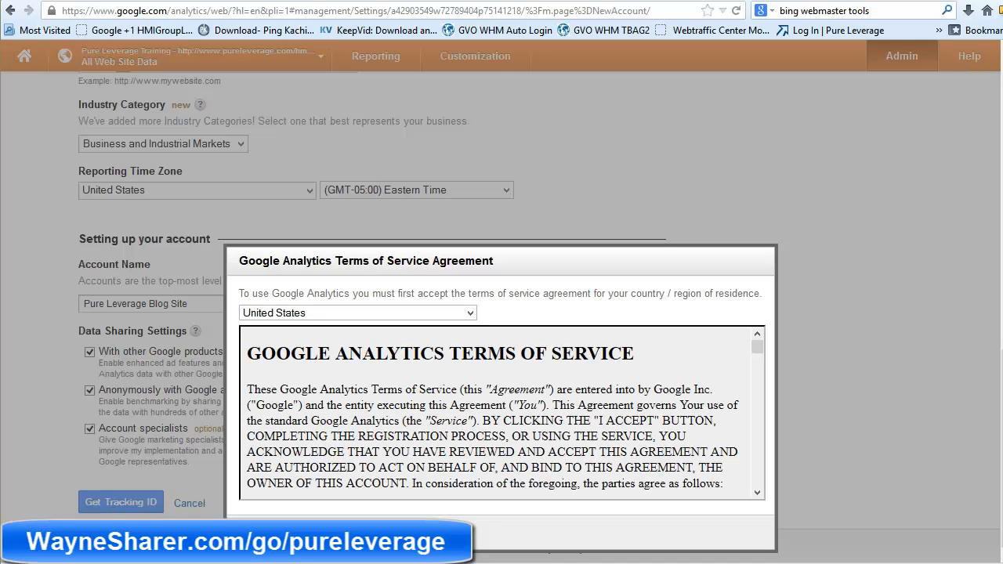
Accept the Google Analytics terms and copy the newly issued tracking ID
left_click(267, 533)
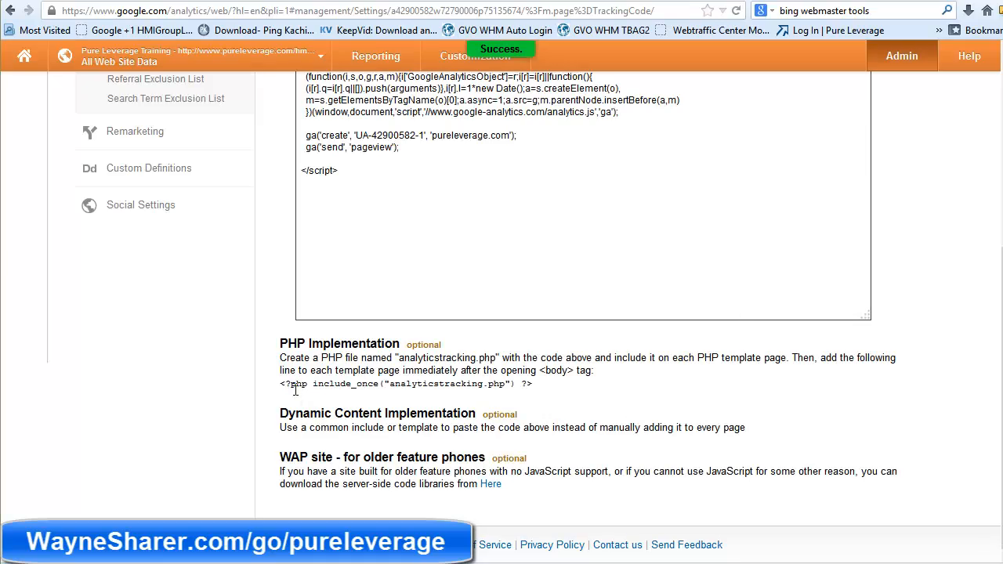
scroll(286, 395, "up", 4)
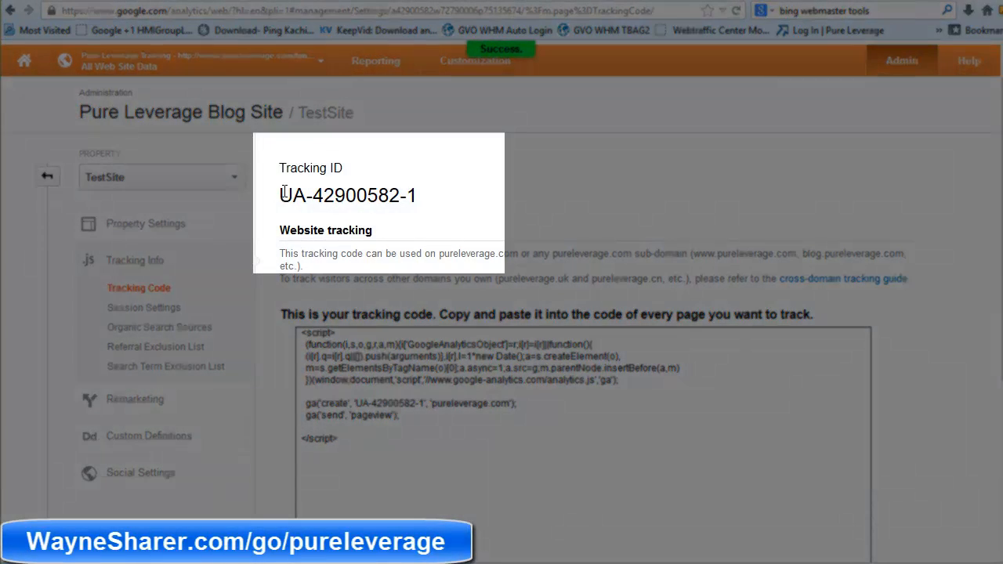
left_click_drag(282, 195, 419, 196)
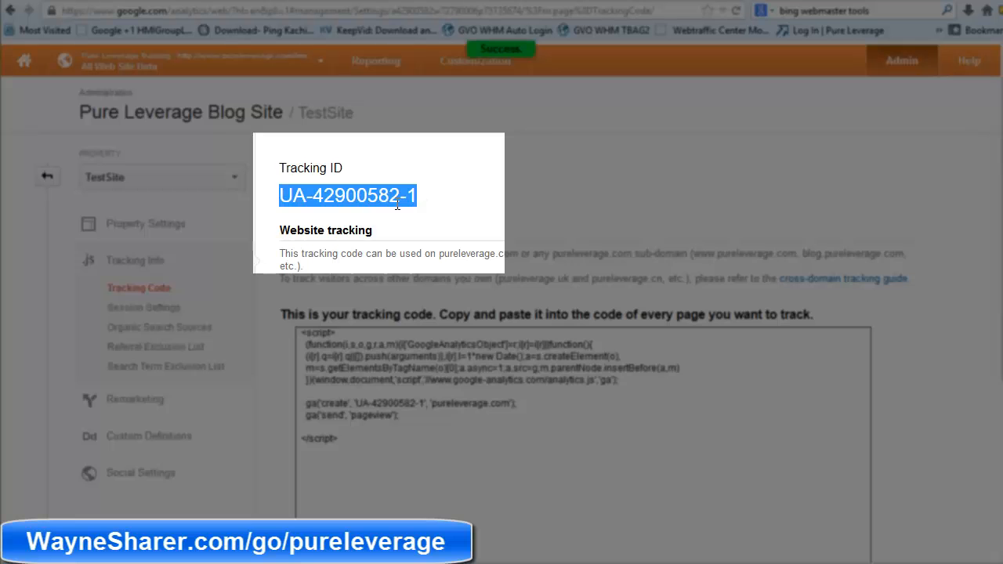
right_click(368, 190)
left_click(405, 197)
Return to the WordPress SEO settings and inspect the existing Analytics ID field
left_click(518, 4)
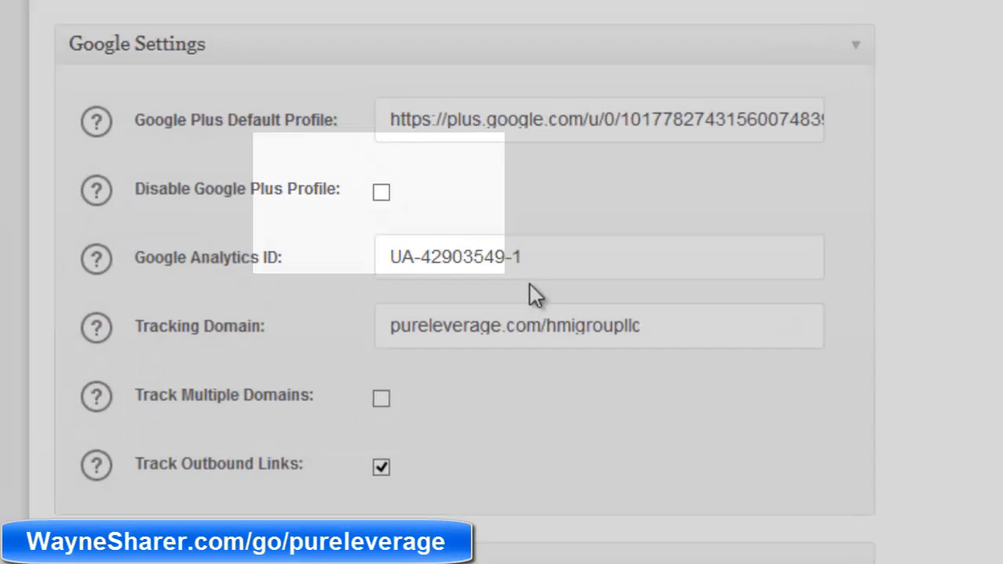
left_click_drag(407, 250, 359, 250)
left_click(979, 363)
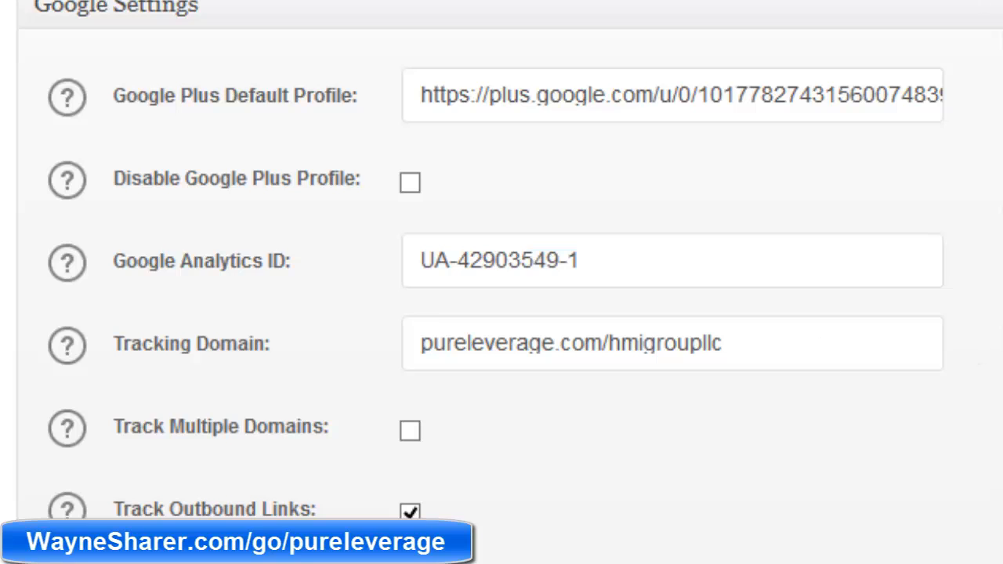
Append '/' to the Tracking Domain and save the All in One SEO options
left_click(788, 352)
type("/")
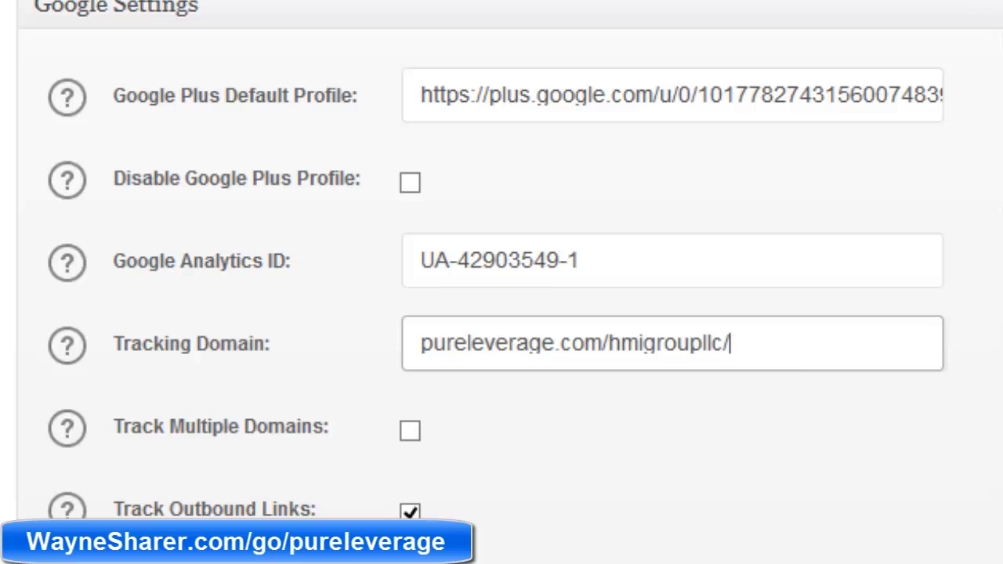
scroll(194, 379, "down", 3)
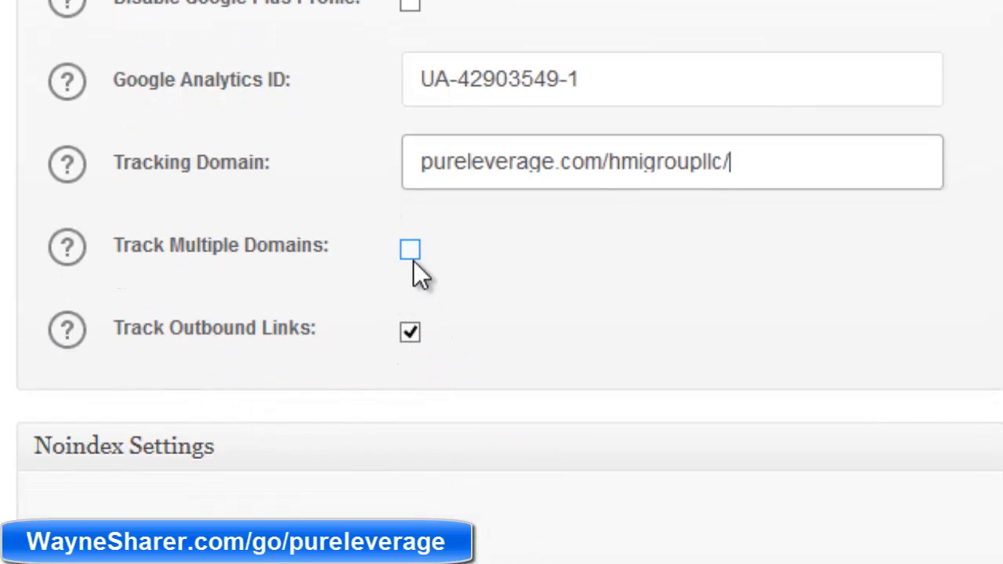
scroll(413, 263, "down", 5)
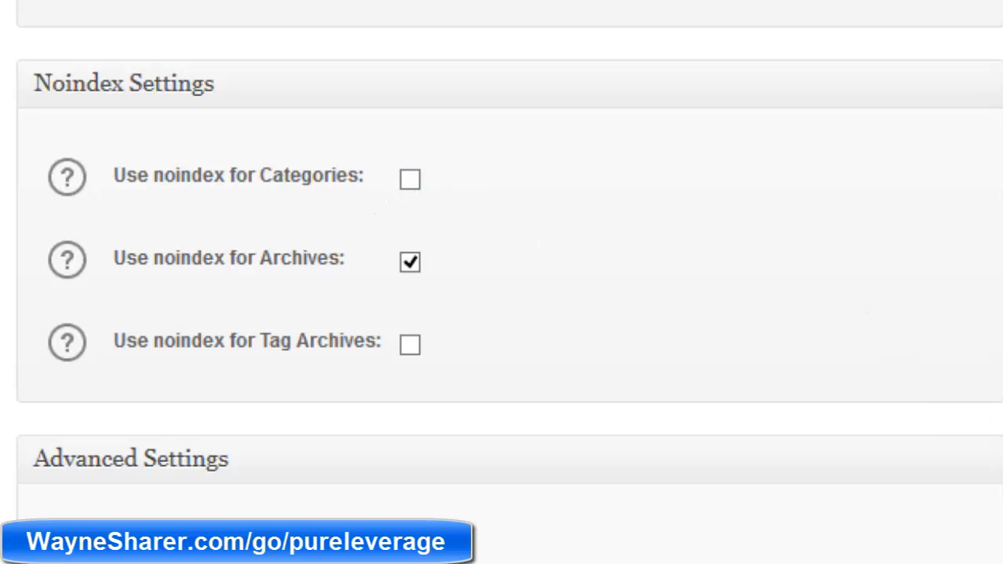
scroll(502, 283, "down", 6)
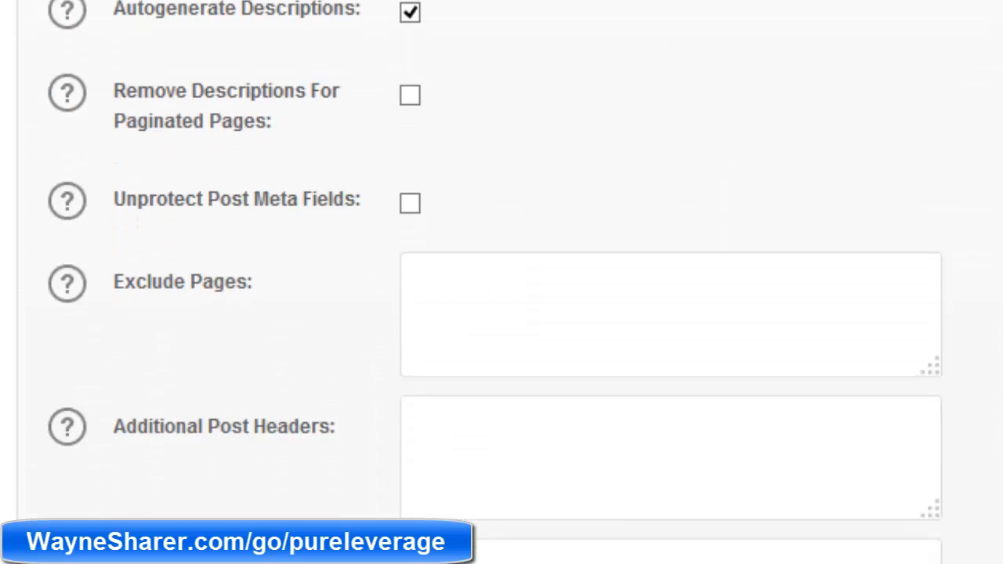
scroll(502, 282, "down", 4)
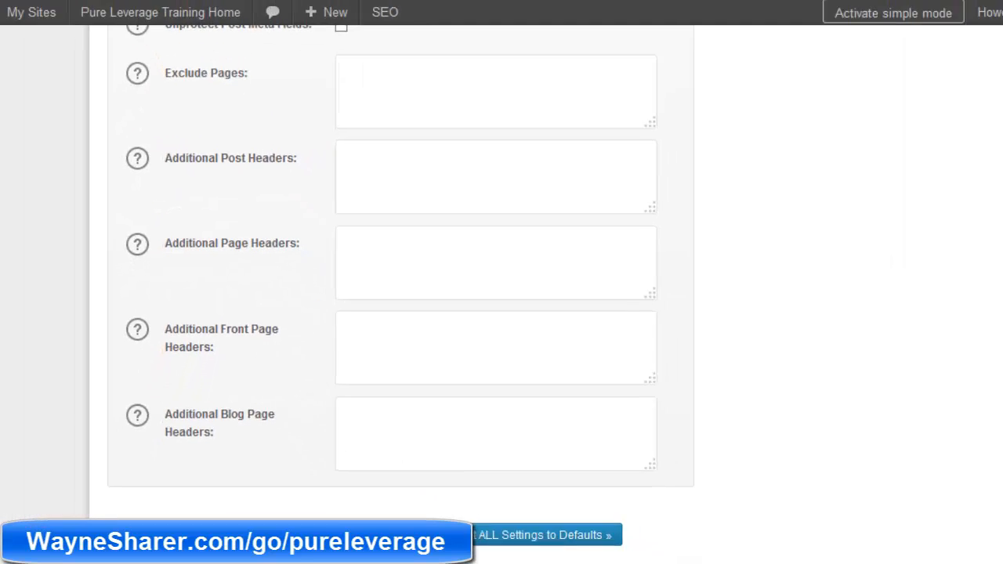
left_click(181, 488)
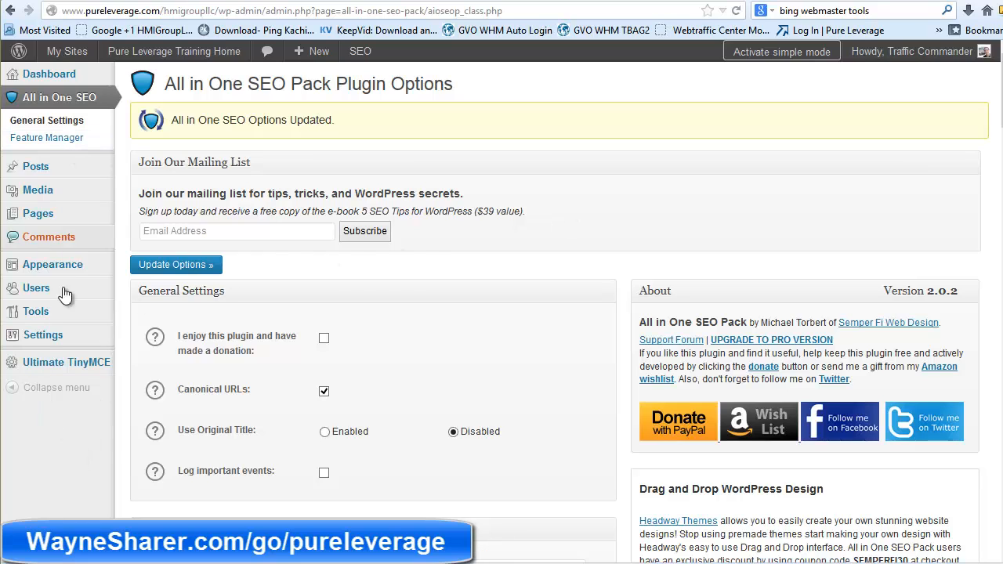
mouse_move(33, 323)
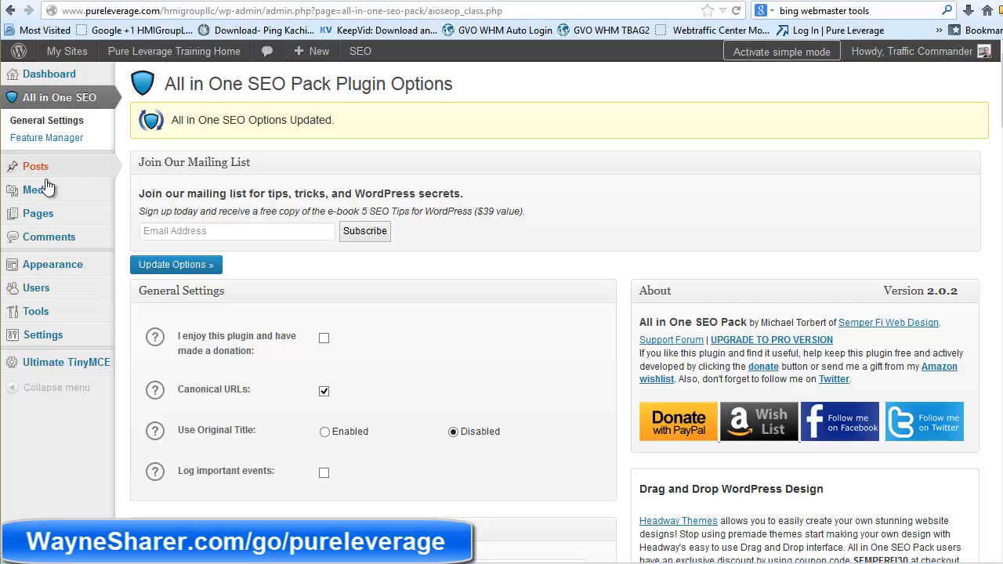
On Appearance > Widgets, save the Main Sidebar's My Distributor Info widget without changes and close it
mouse_move(59, 268)
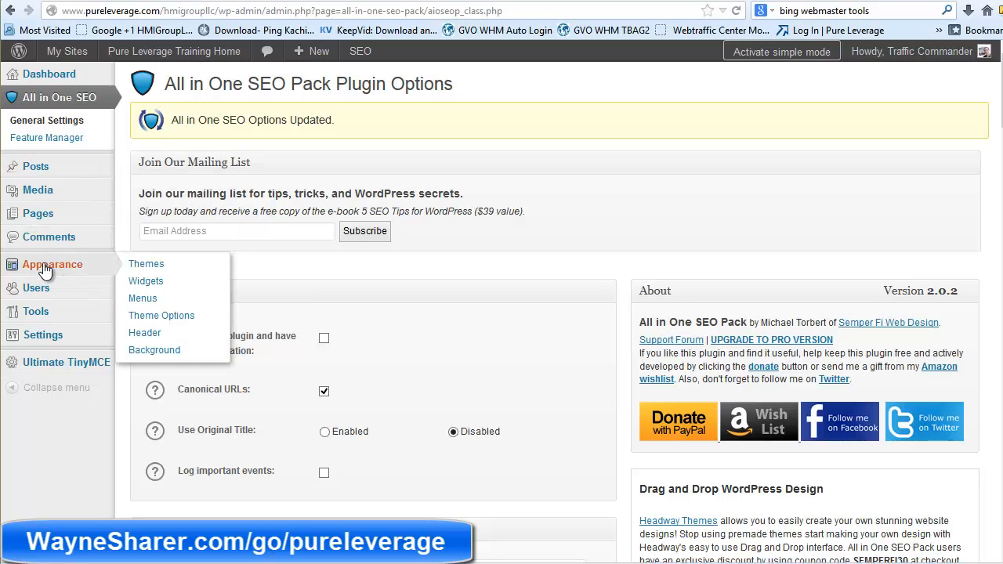
left_click(148, 286)
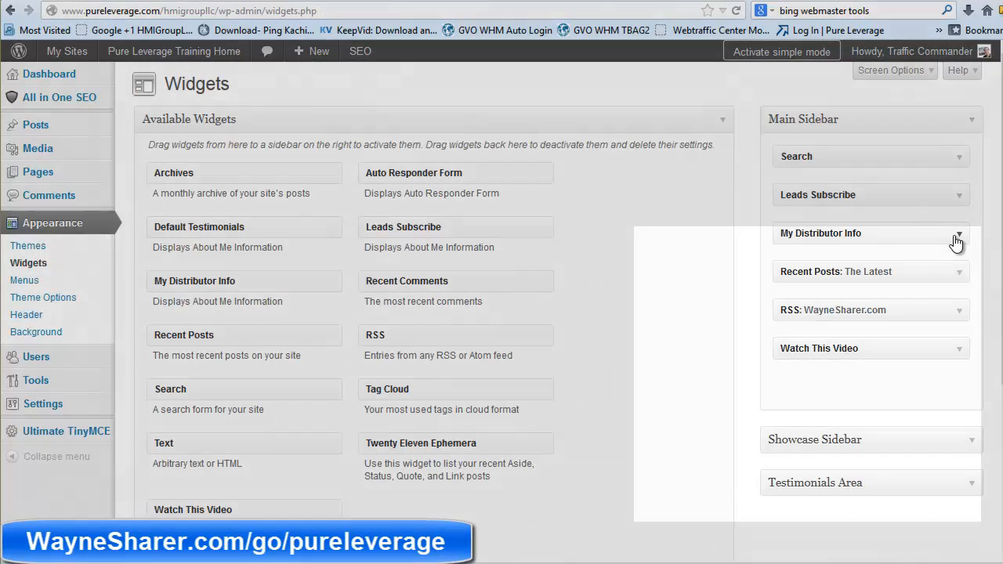
left_click(959, 238)
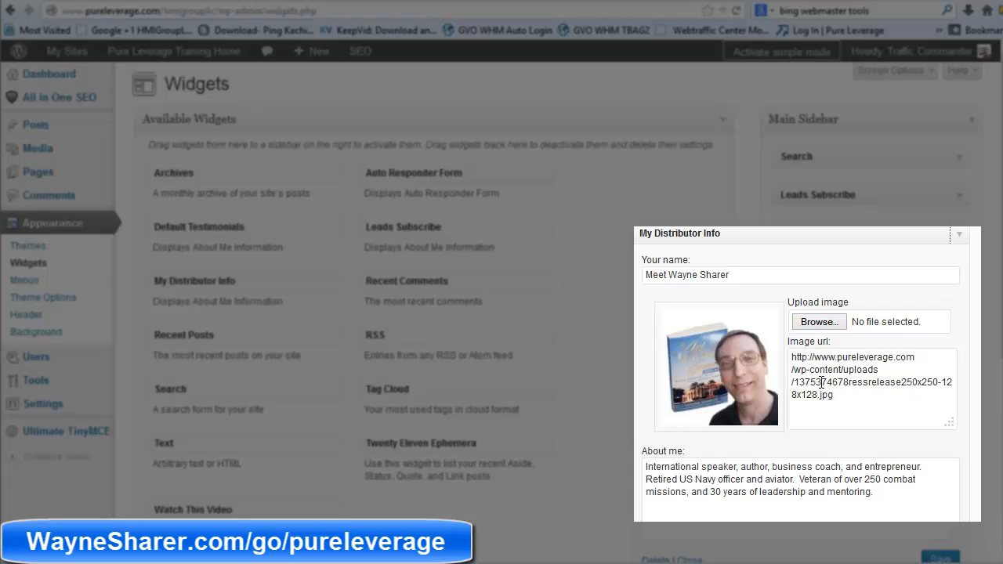
scroll(681, 461, "down", 2)
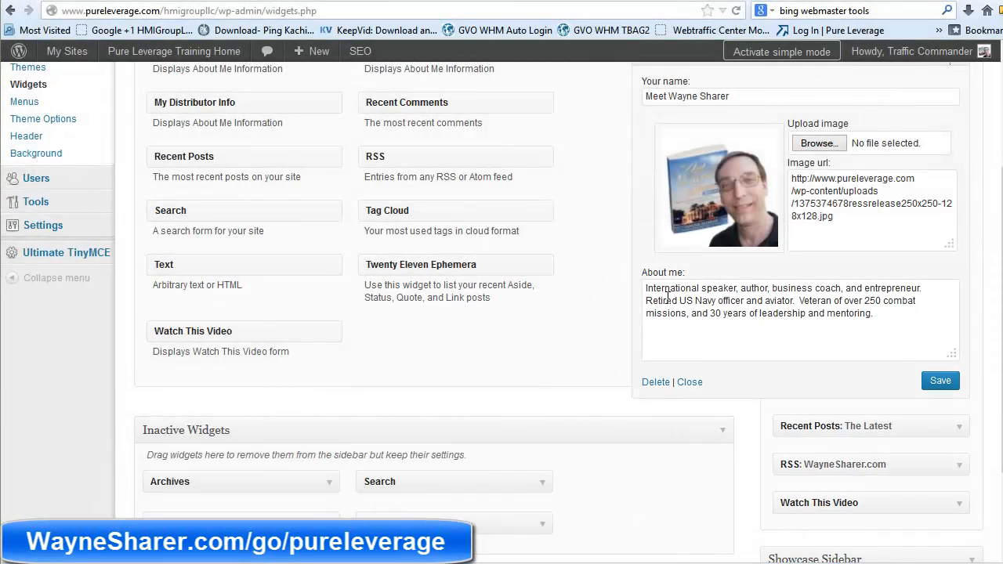
left_click(939, 382)
left_click(690, 382)
scroll(723, 468, "up", 3)
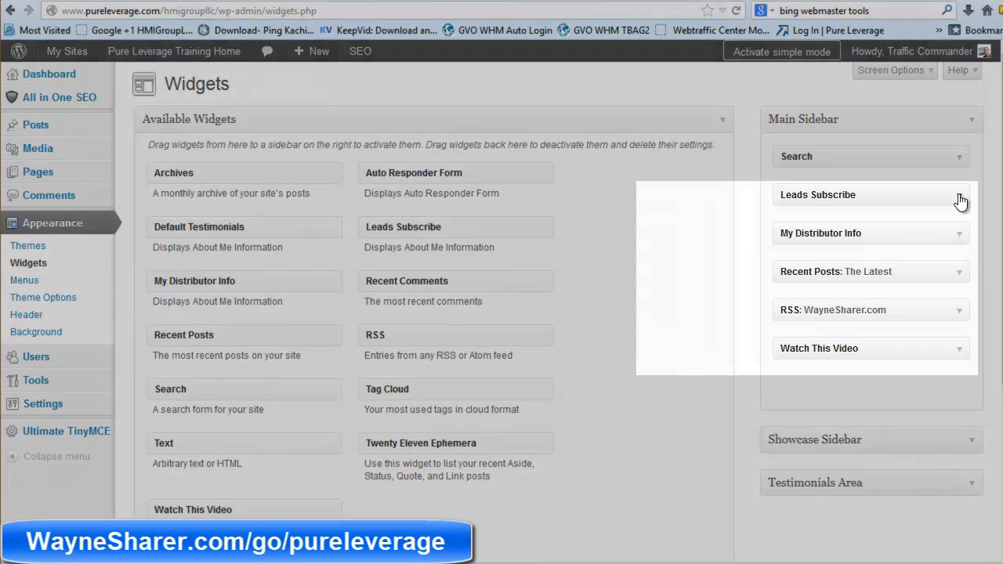
Resave the Leads Subscribe widget in the Main Sidebar and close its form
left_click(959, 199)
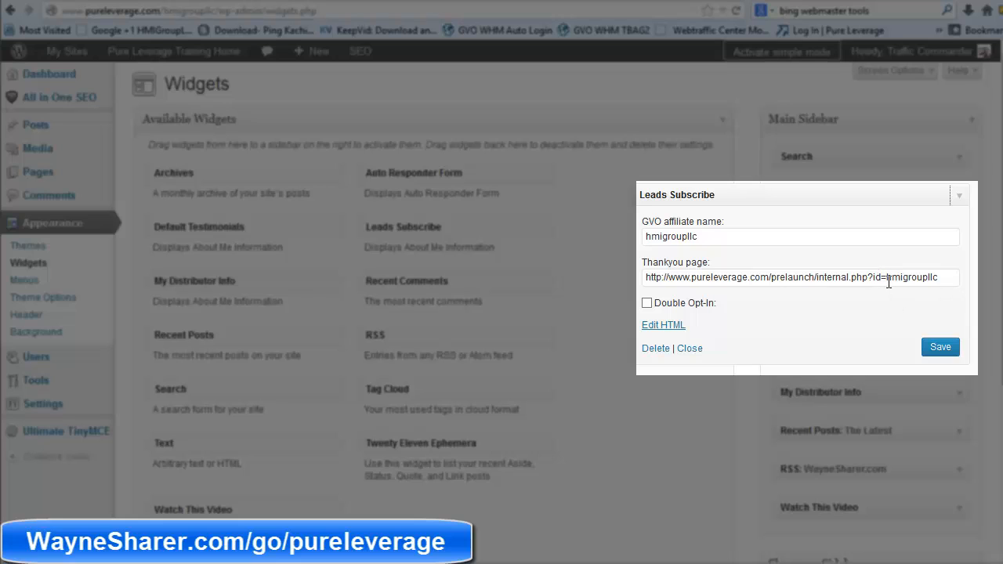
left_click(944, 349)
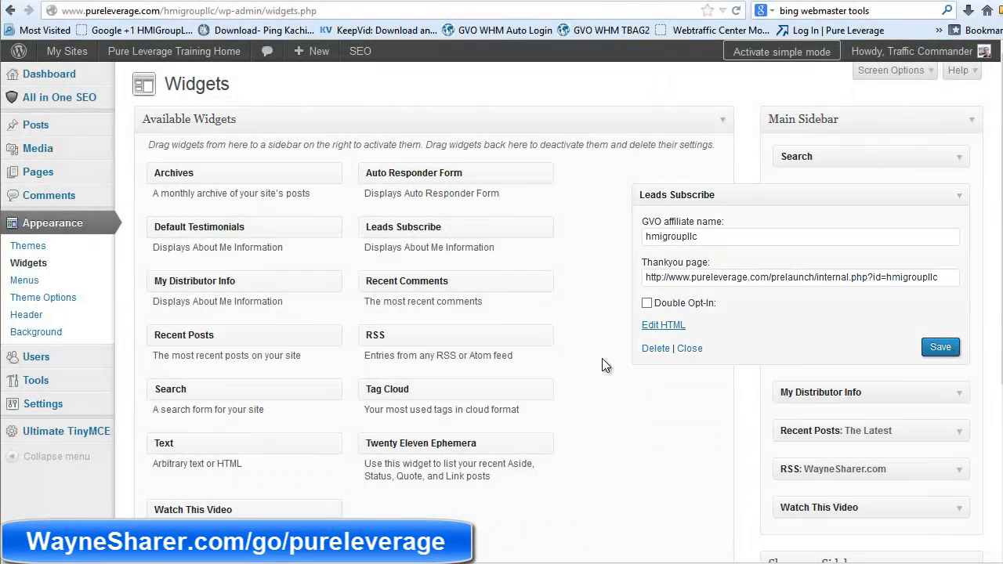
left_click(689, 347)
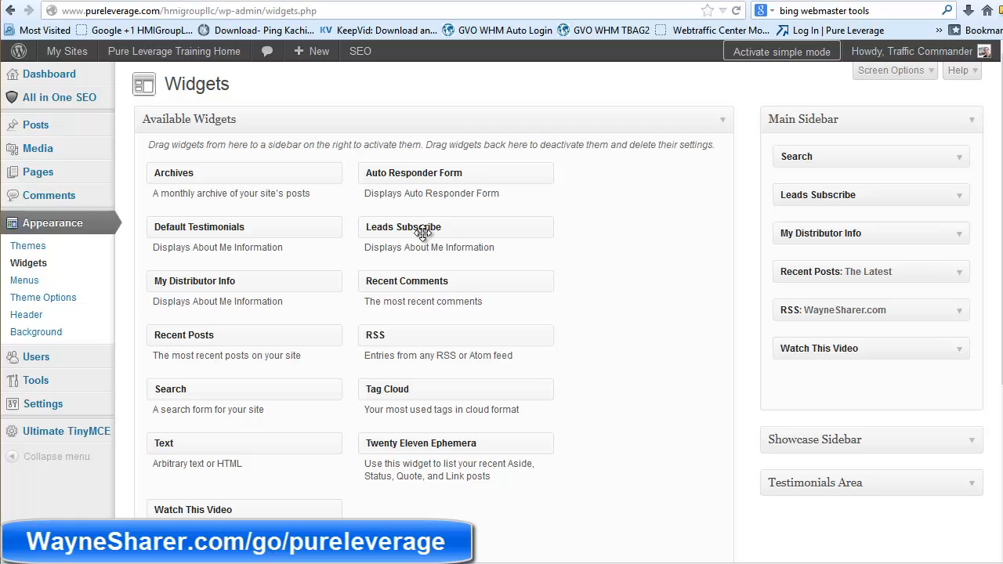
Demonstrate dragging Leads Subscribe from Available Widgets, leaving the Main Sidebar lineup unchanged
mouse_move(431, 235)
left_mouse_down()
mouse_move(632, 290)
mouse_move(427, 231)
left_mouse_up()
scroll(613, 389, "down", 4)
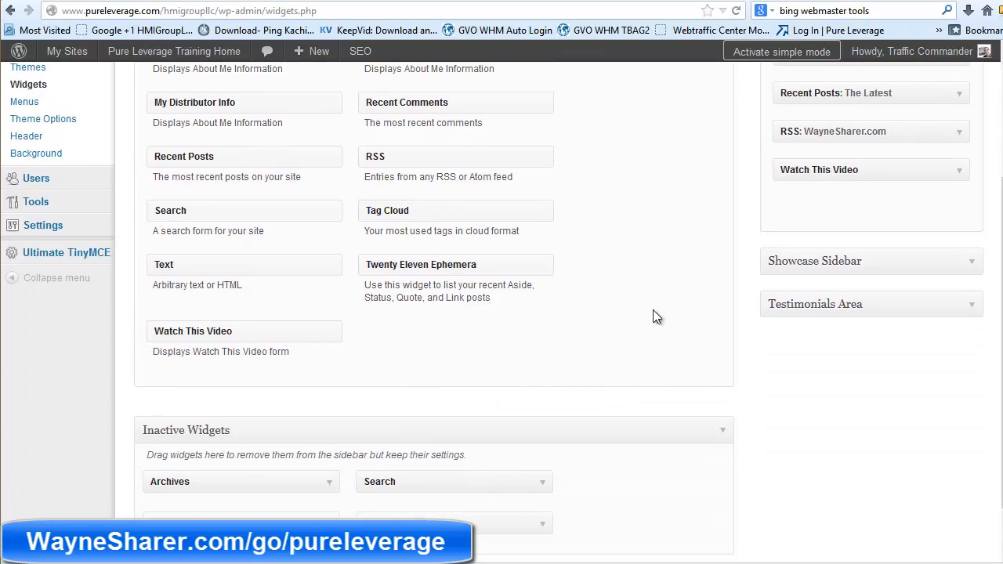
scroll(657, 316, "down", 1)
scroll(657, 316, "up", 4)
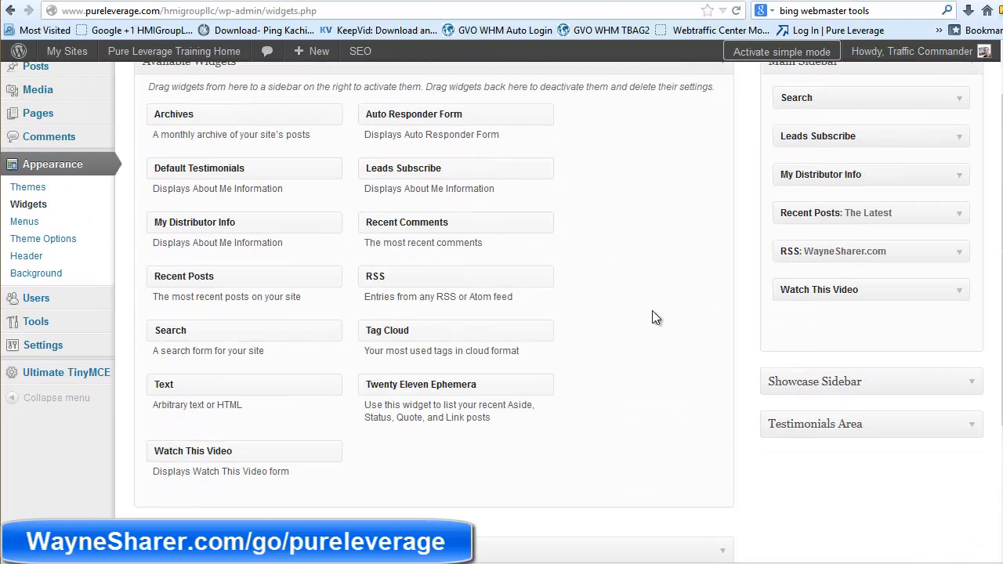
scroll(656, 360, "up", 1)
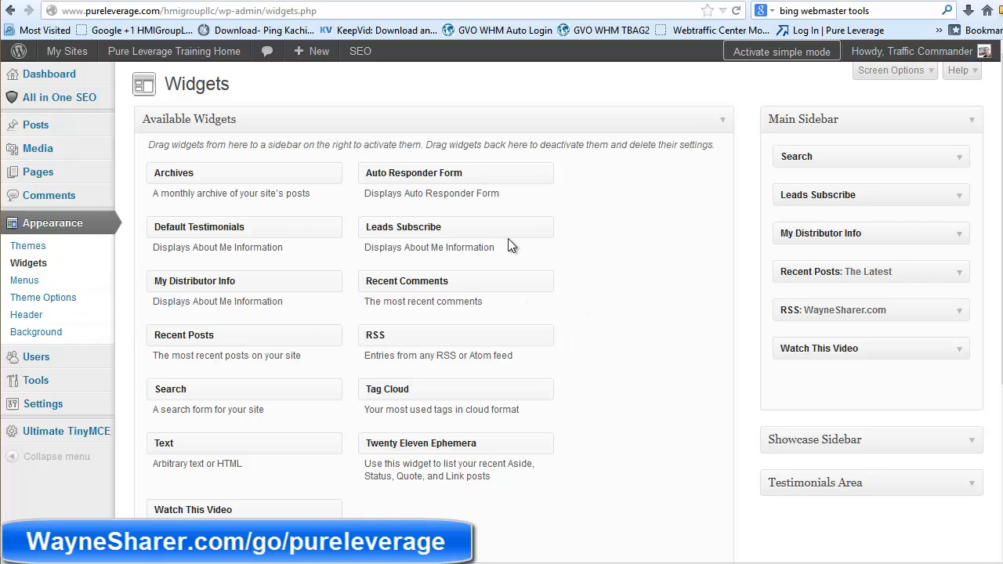
Open Appearance > Theme Options for the Pure Leverage Default 2 theme
left_click(65, 304)
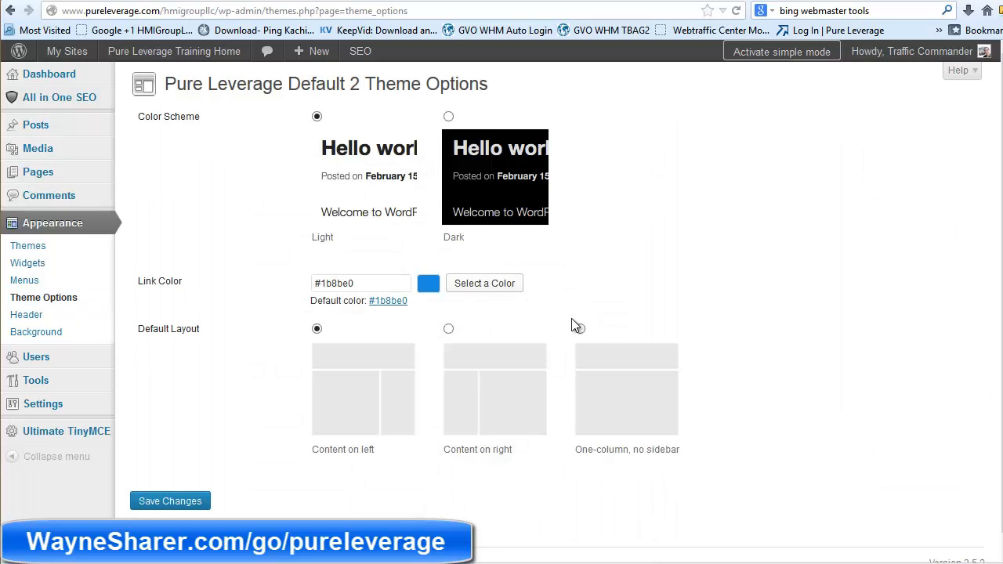
scroll(573, 324, "down", 1)
scroll(571, 318, "up", 1)
Set the Custom Header to use Random default images and save it
left_click(26, 317)
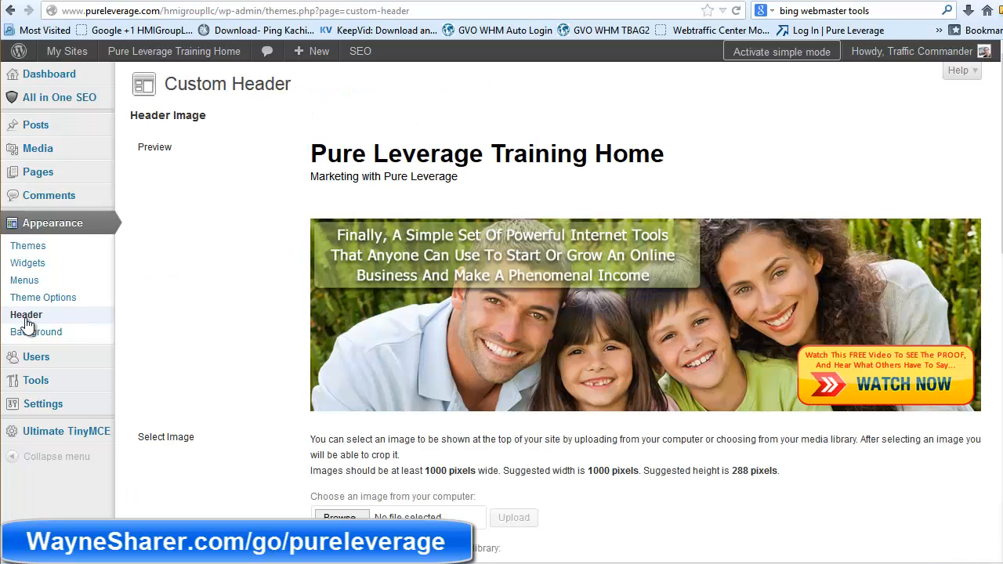
scroll(188, 259, "down", 7)
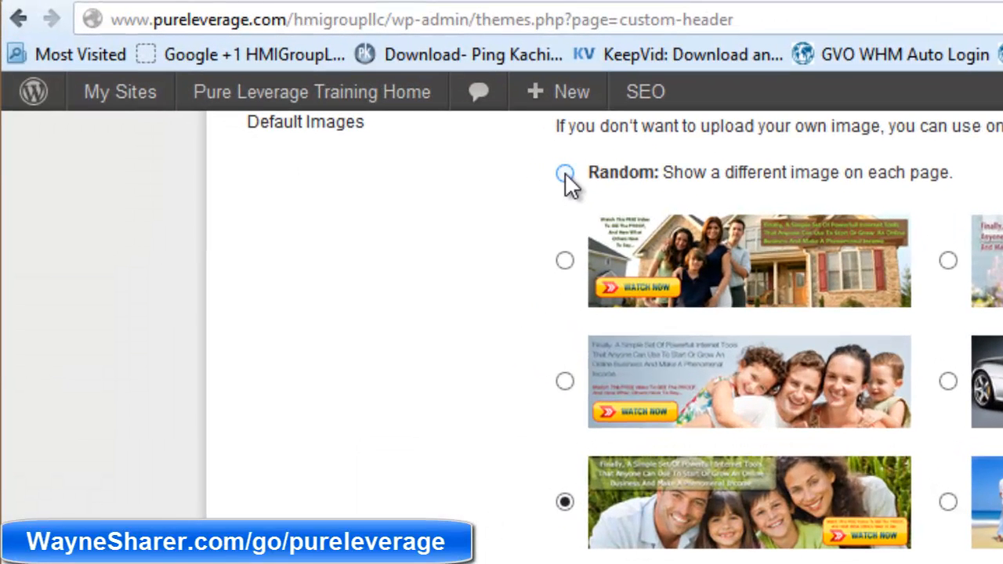
left_click(565, 173)
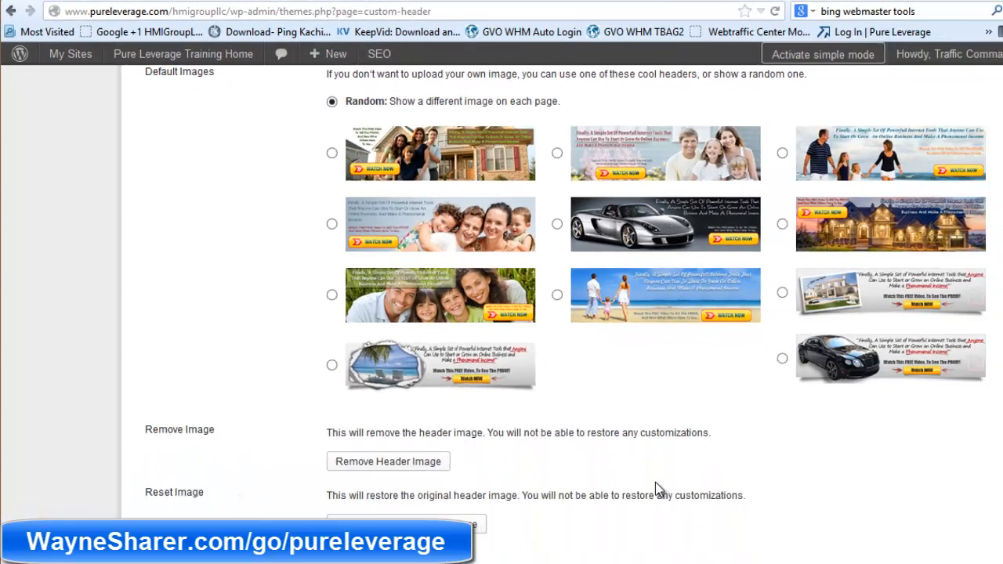
scroll(622, 458, "down", 3)
scroll(622, 458, "down", 2)
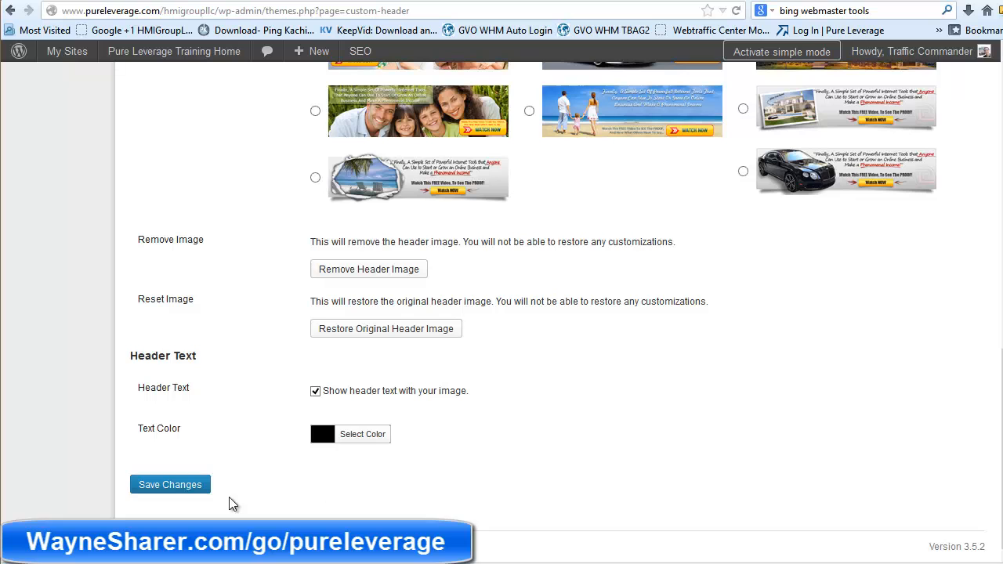
left_click(186, 486)
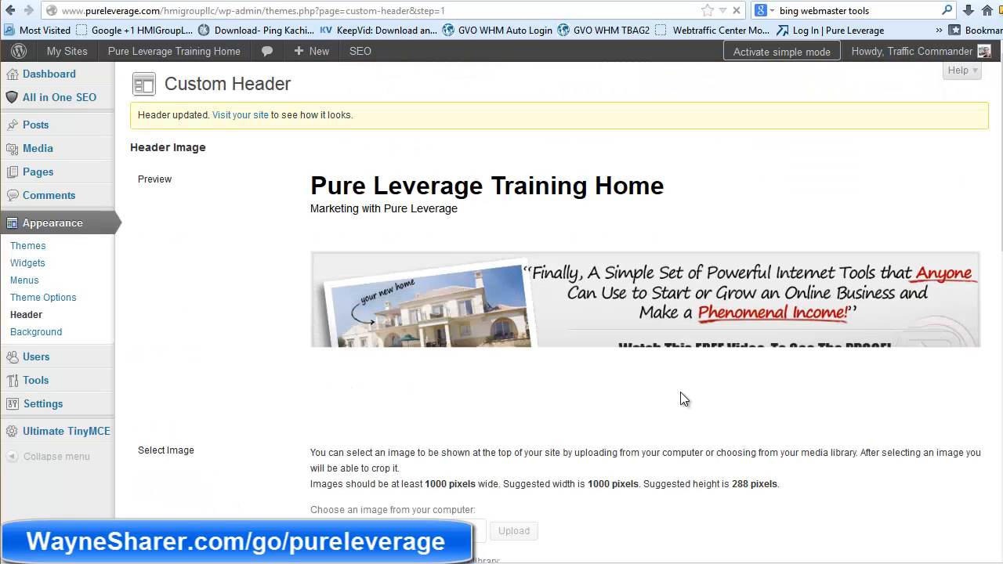
Review the updated header page, then go to the Custom Background settings
scroll(682, 439, "down", 5)
scroll(682, 439, "down", 5)
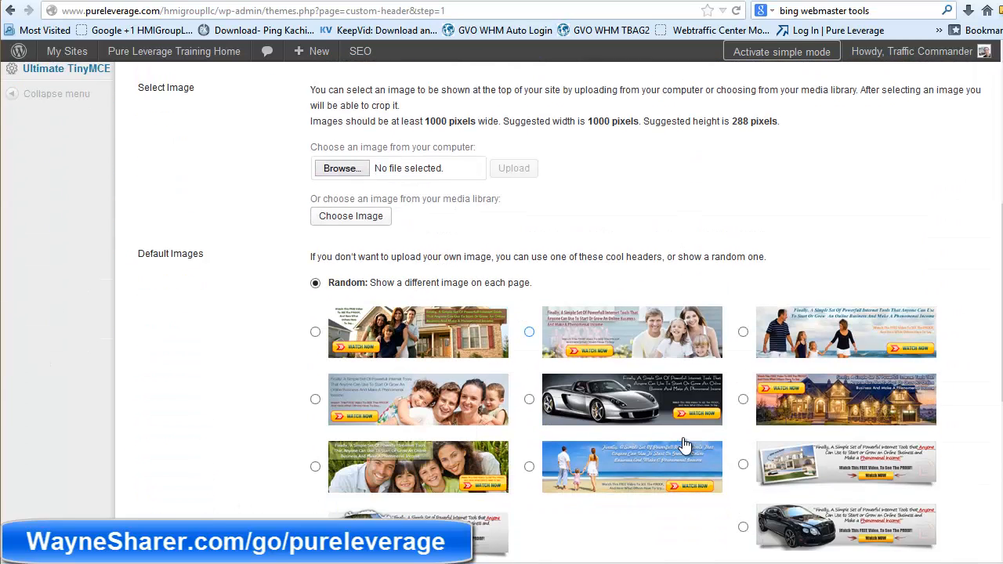
scroll(682, 444, "down", 3)
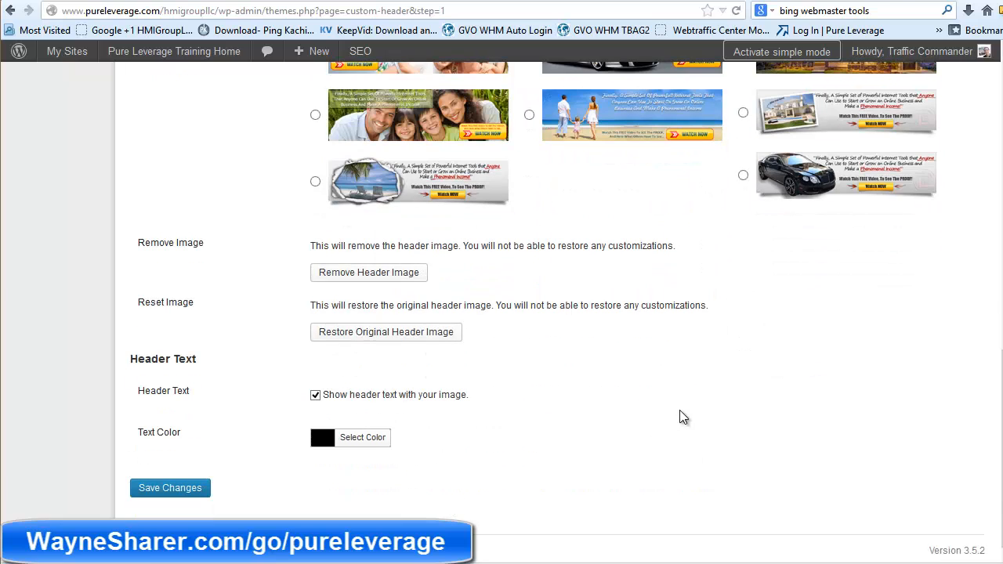
scroll(687, 454, "up", 10)
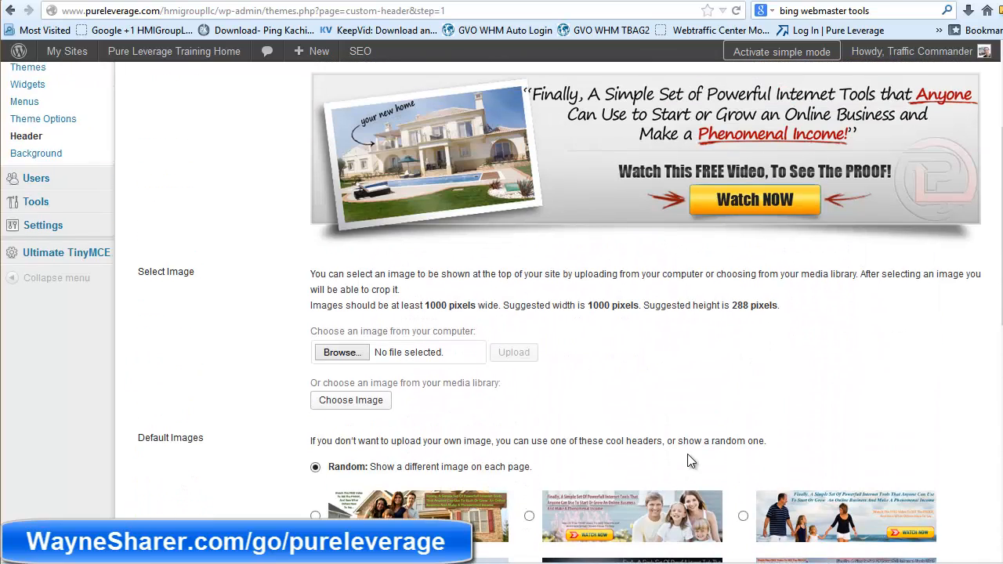
scroll(687, 454, "up", 3)
left_click(36, 332)
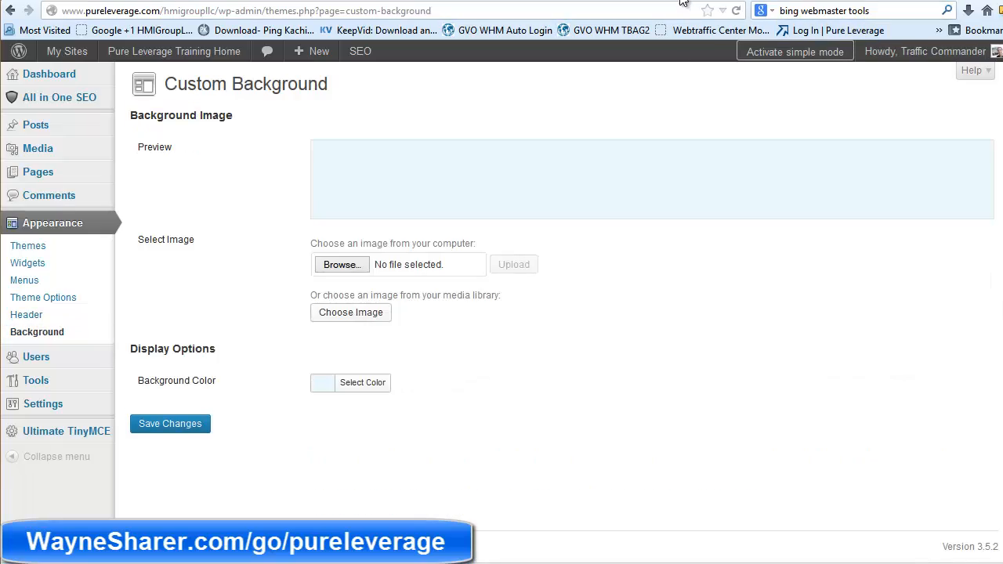
Scroll through the live Pure Leverage site, then return to the Custom Background page
left_click(680, 1)
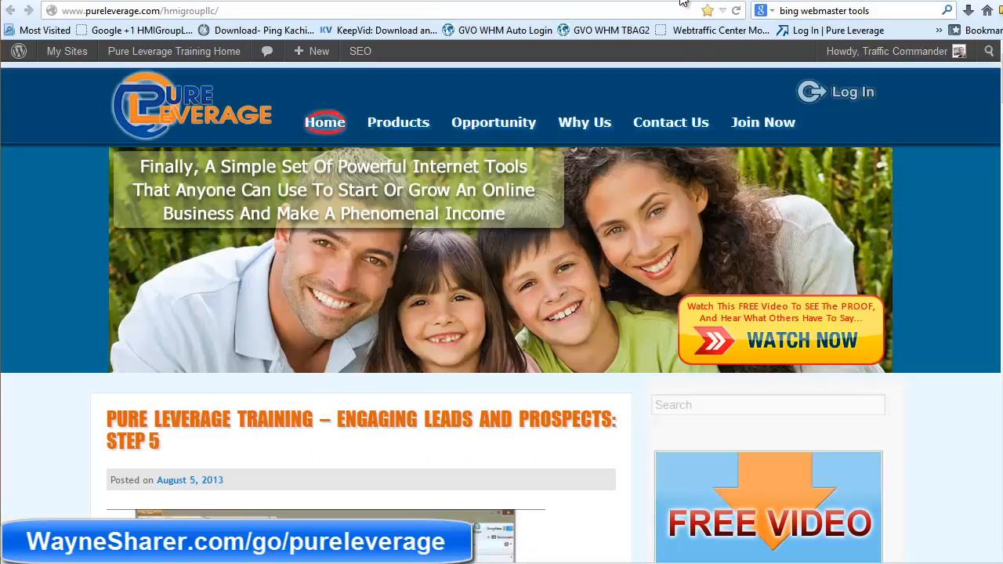
scroll(954, 349, "down", 3)
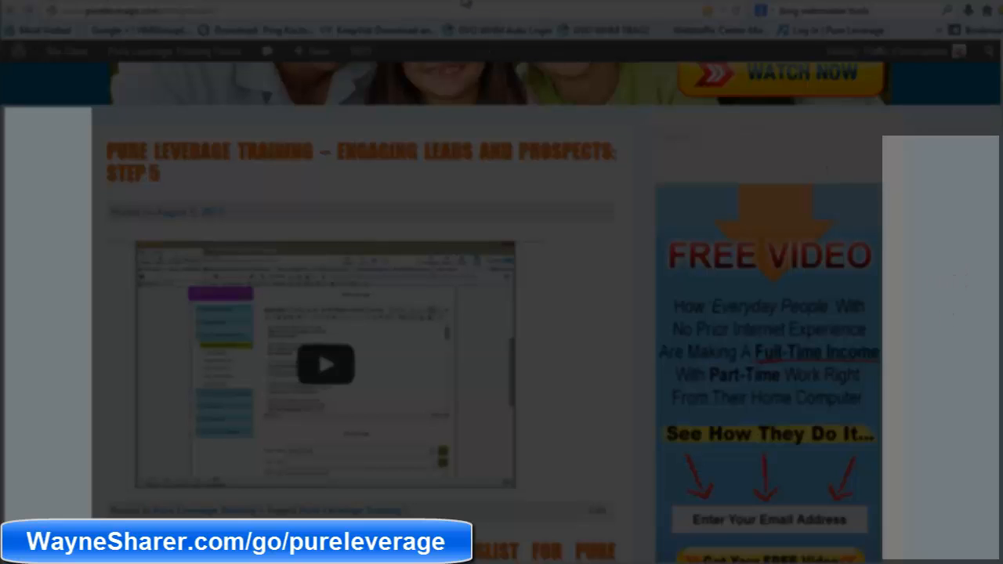
left_click(465, 4)
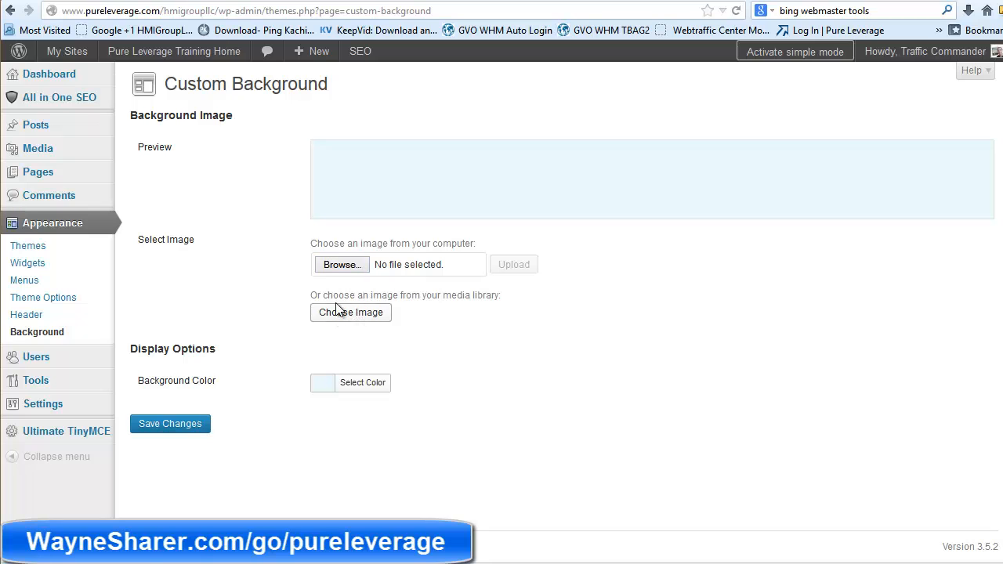
Pick a light blue background colour and save the Custom Background settings
left_click(363, 384)
scroll(651, 443, "down", 3)
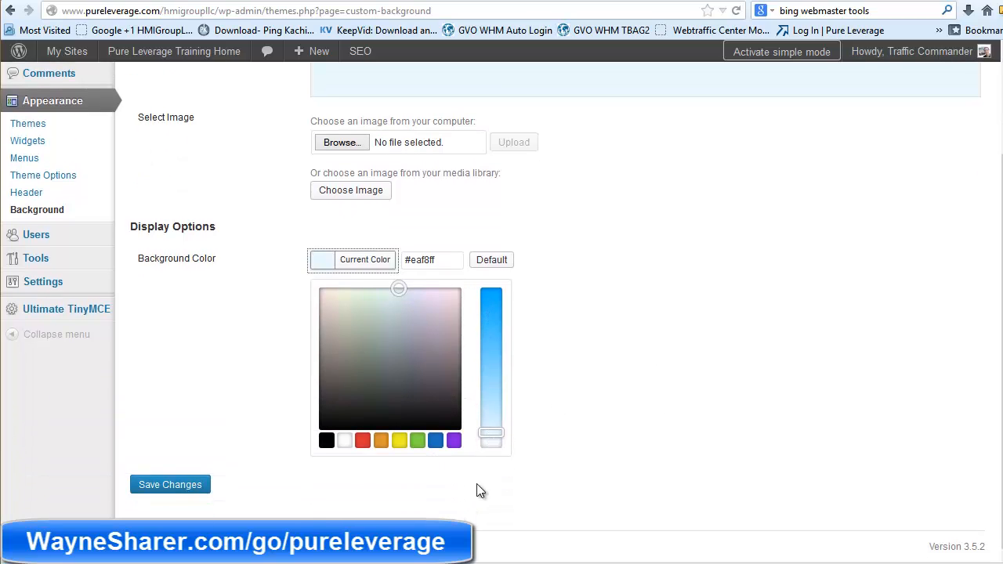
left_click(184, 488)
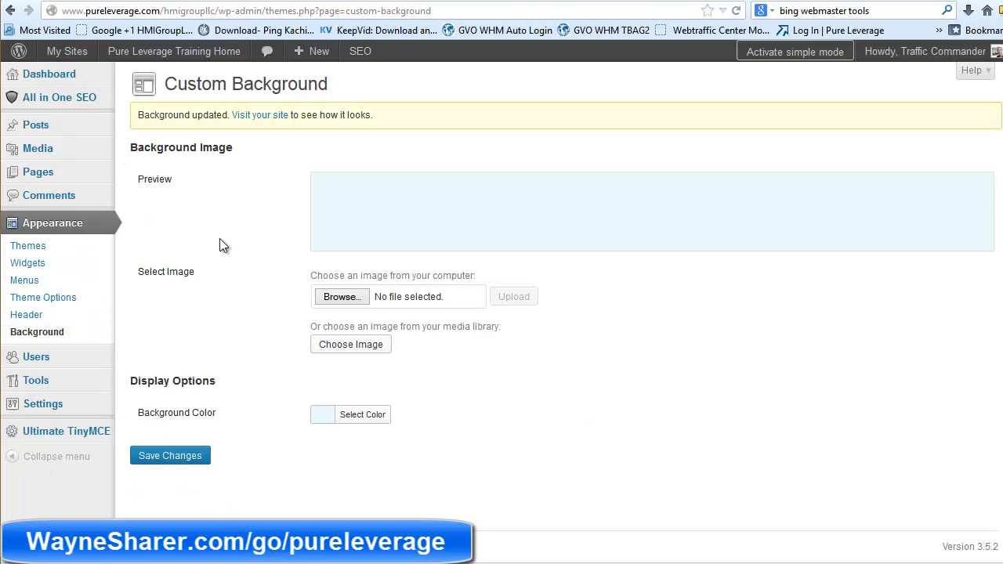
Look through the list of all existing posts
left_click(31, 125)
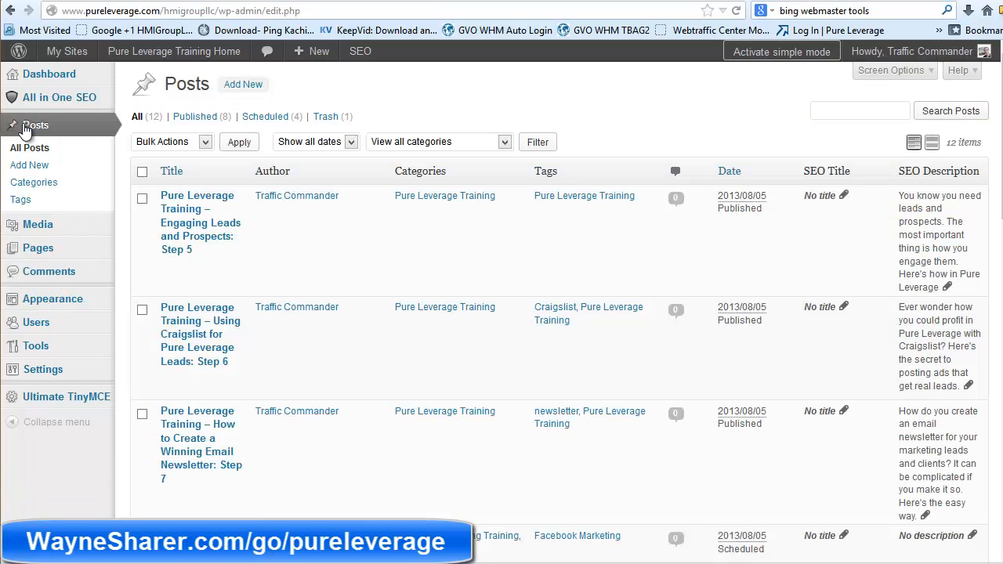
scroll(400, 392, "up", 4)
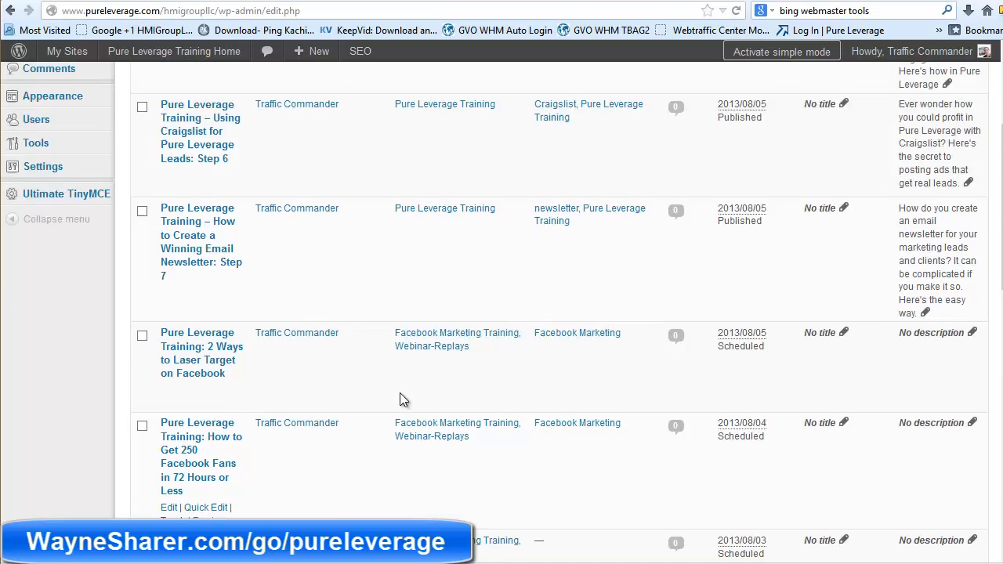
scroll(729, 459, "down", 4)
scroll(729, 459, "down", 15)
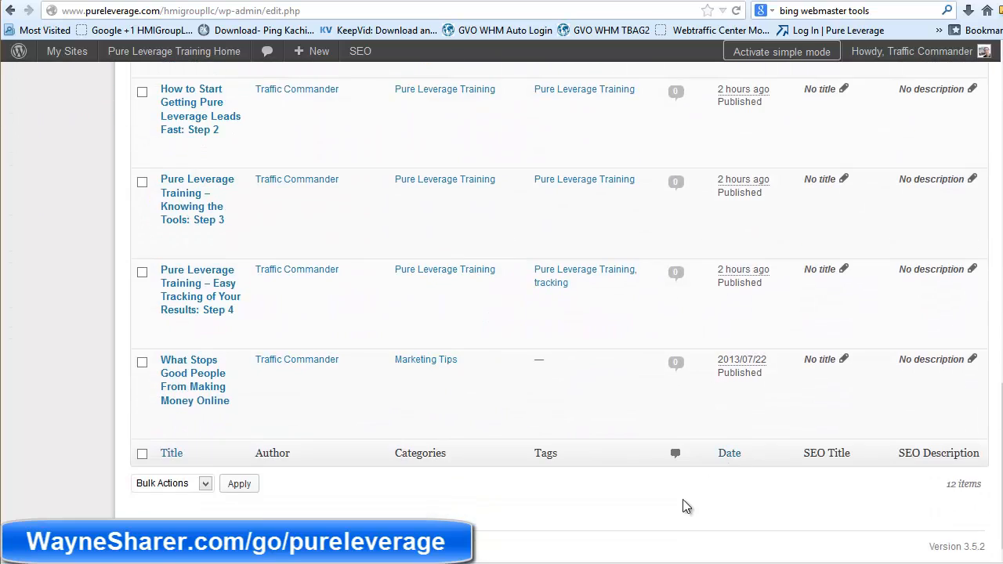
scroll(683, 501, "up", 15)
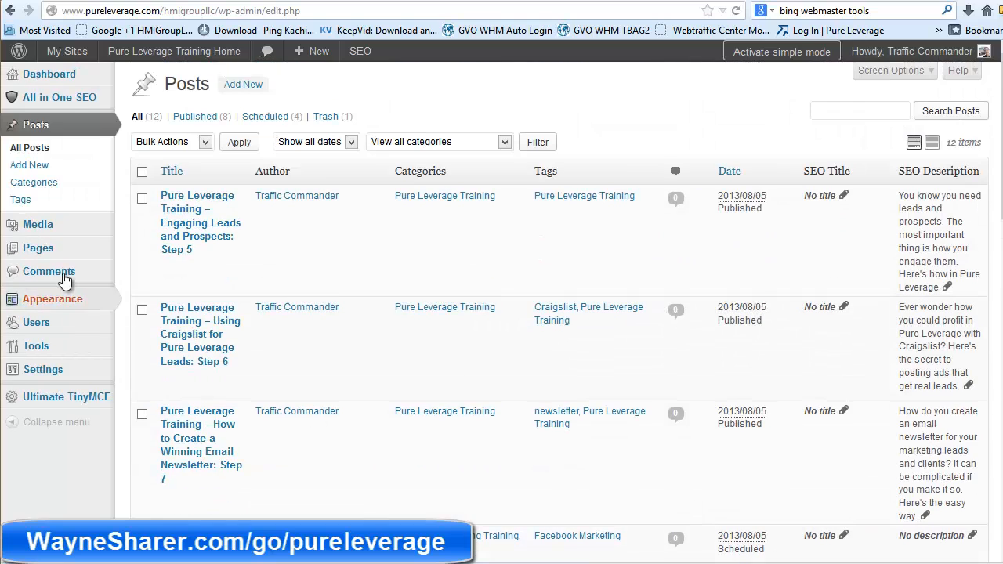
Start a new post and review its empty All in One SEO Pack title, description, keywords and robots fields
left_click(40, 169)
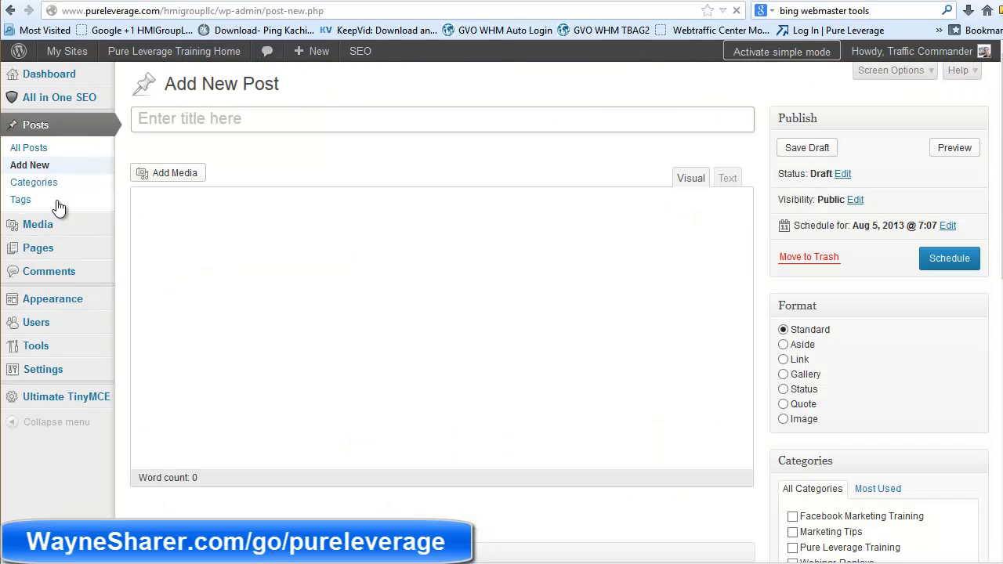
scroll(624, 396, "down", 5)
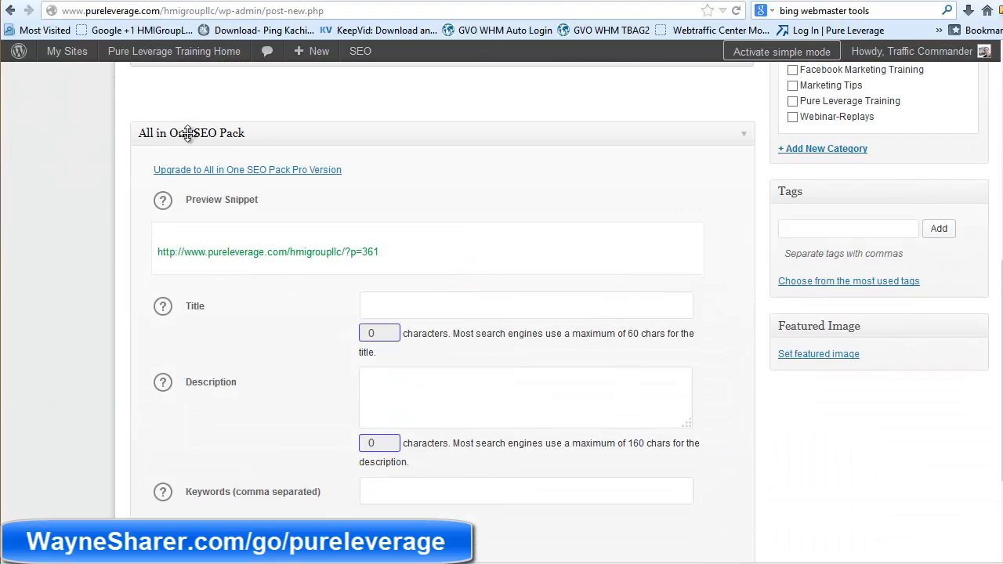
scroll(178, 345, "down", 1)
scroll(178, 345, "down", 2)
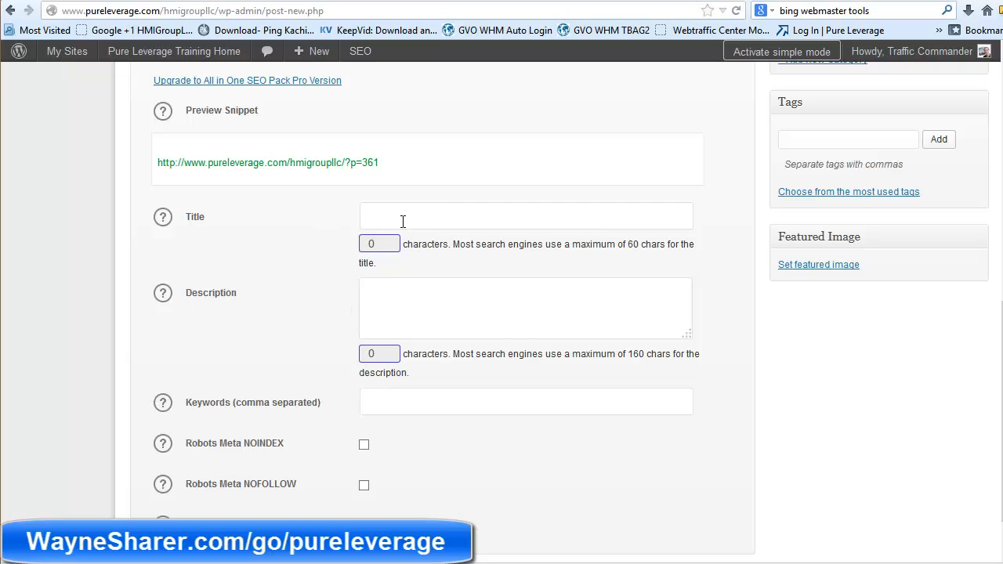
scroll(193, 349, "up", 15)
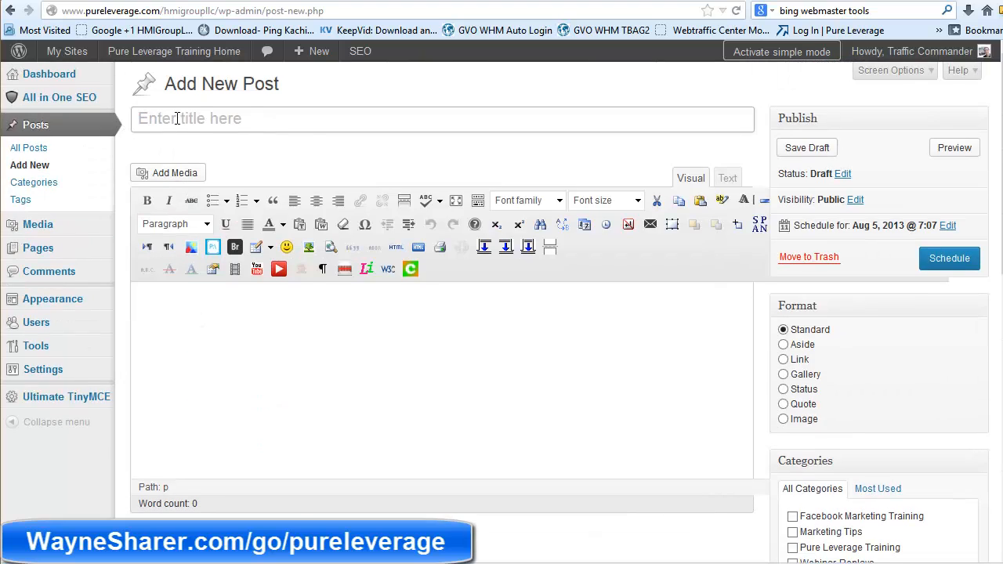
scroll(354, 454, "down", 5)
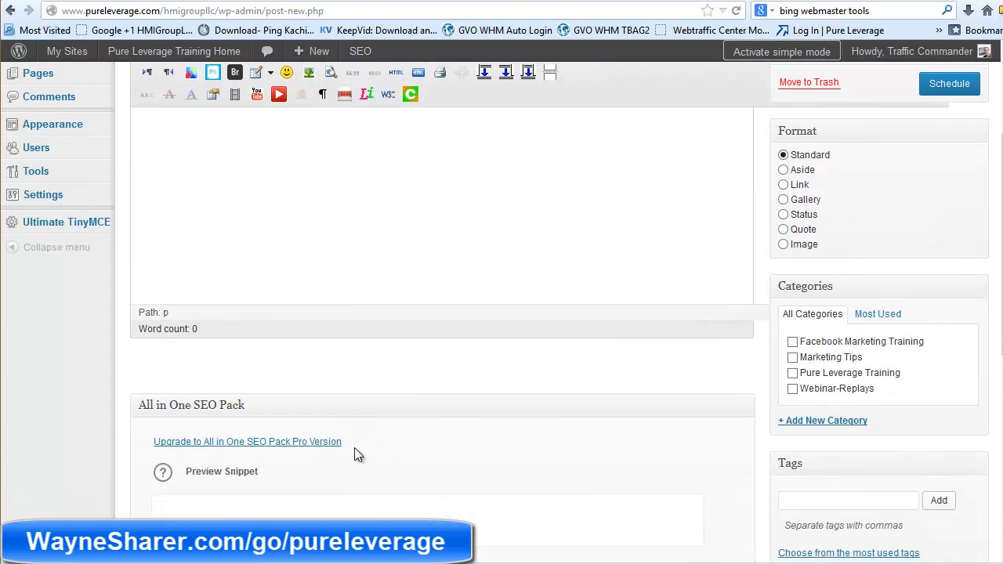
scroll(354, 450, "down", 2)
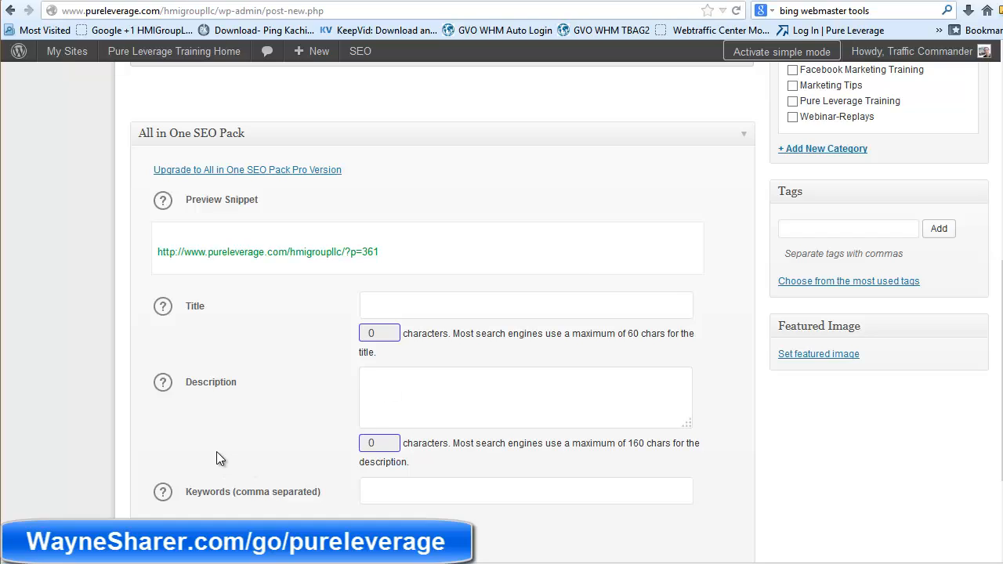
scroll(217, 454, "down", 2)
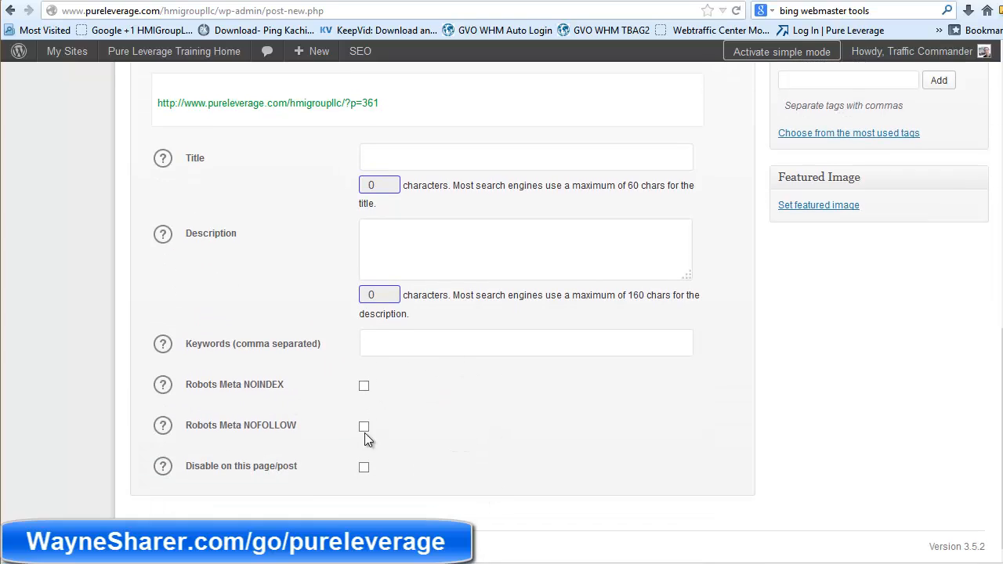
scroll(611, 512, "up", 7)
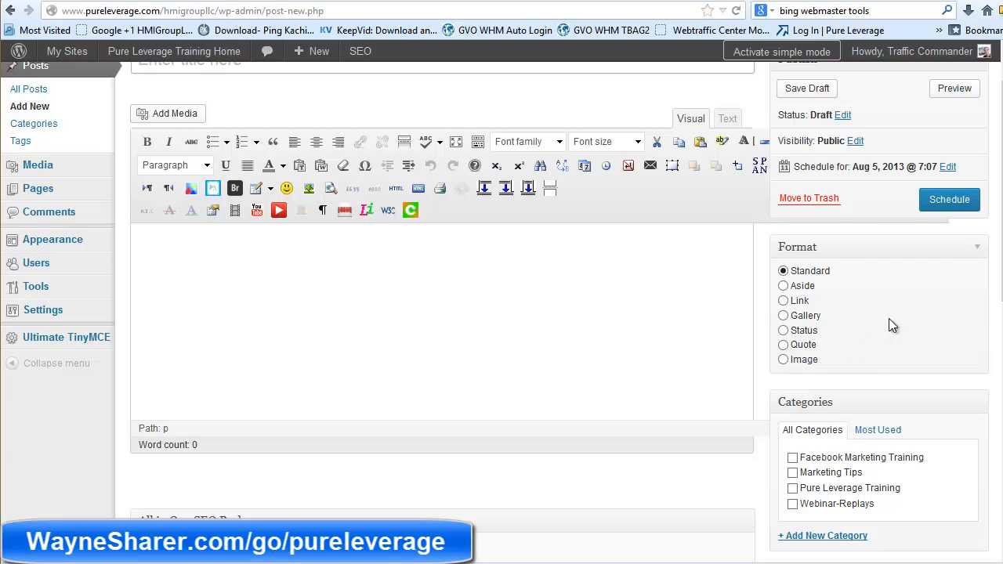
scroll(933, 453, "down", 4)
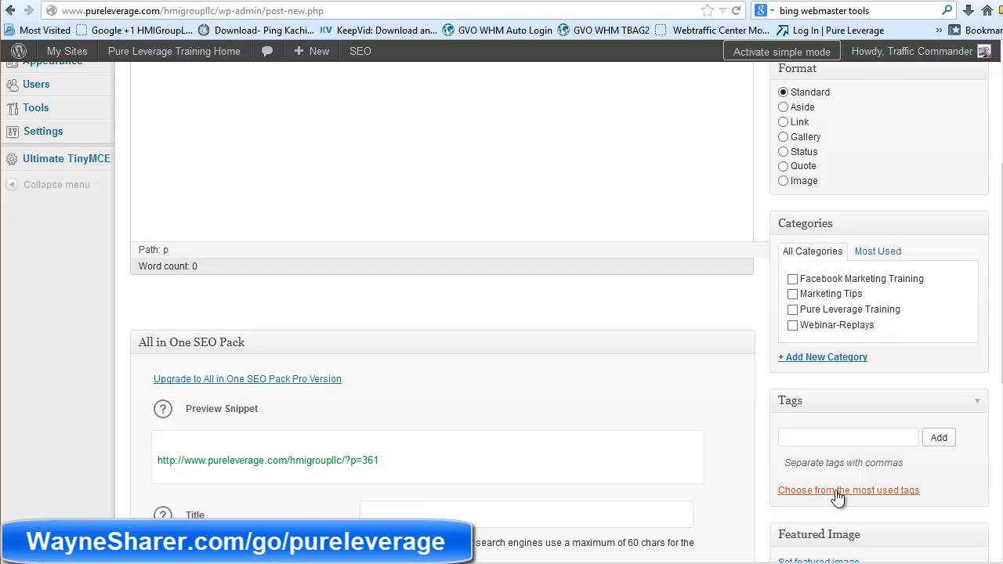
scroll(836, 489, "up", 2)
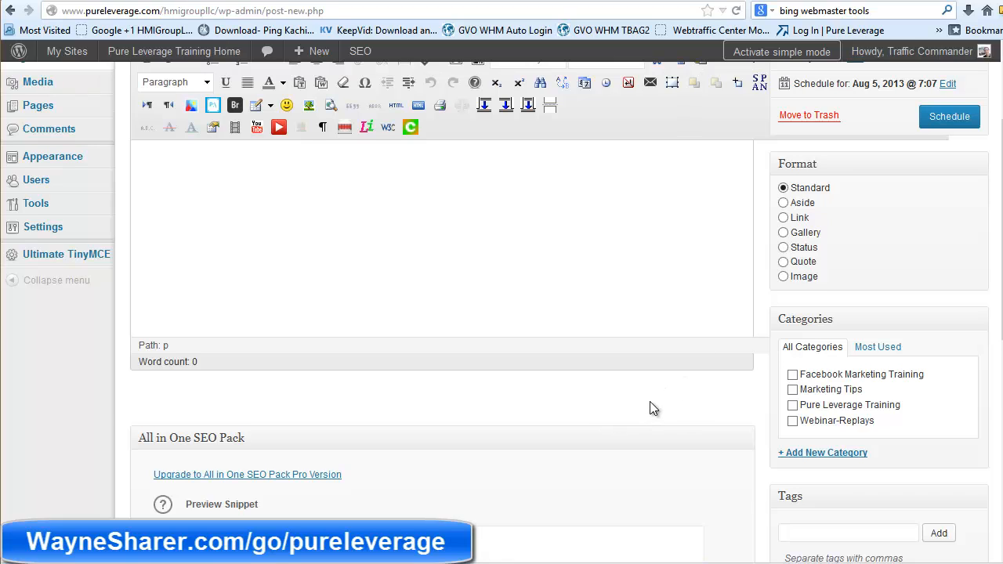
scroll(649, 401, "up", 2)
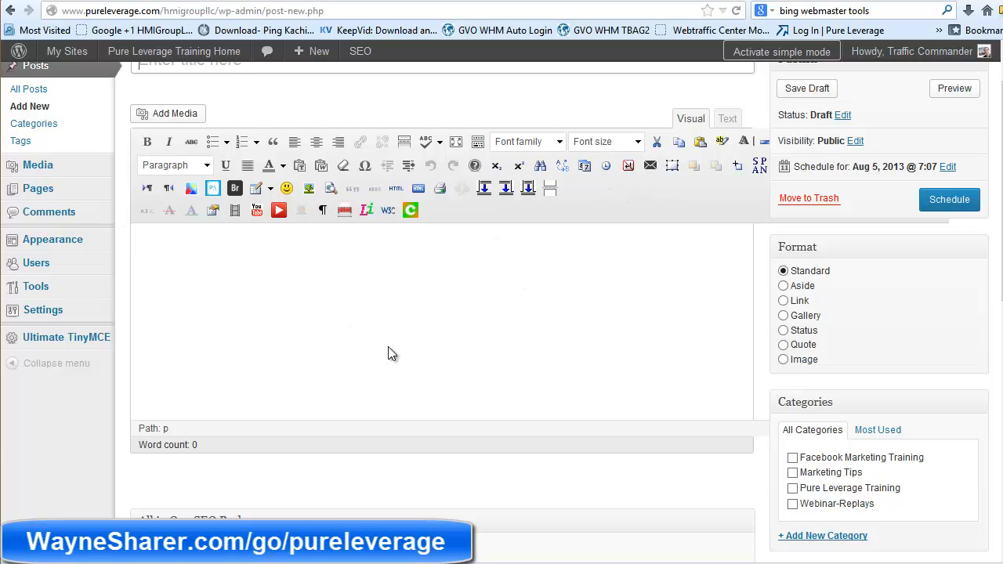
scroll(394, 348, "up", 2)
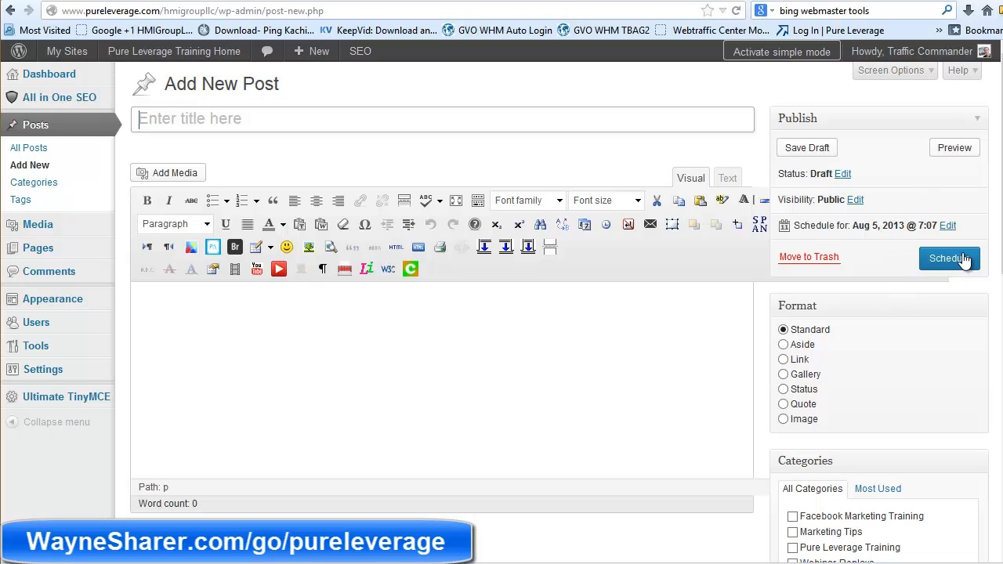
Revisit the All Posts list, then go to the admin Dashboard
left_click(28, 148)
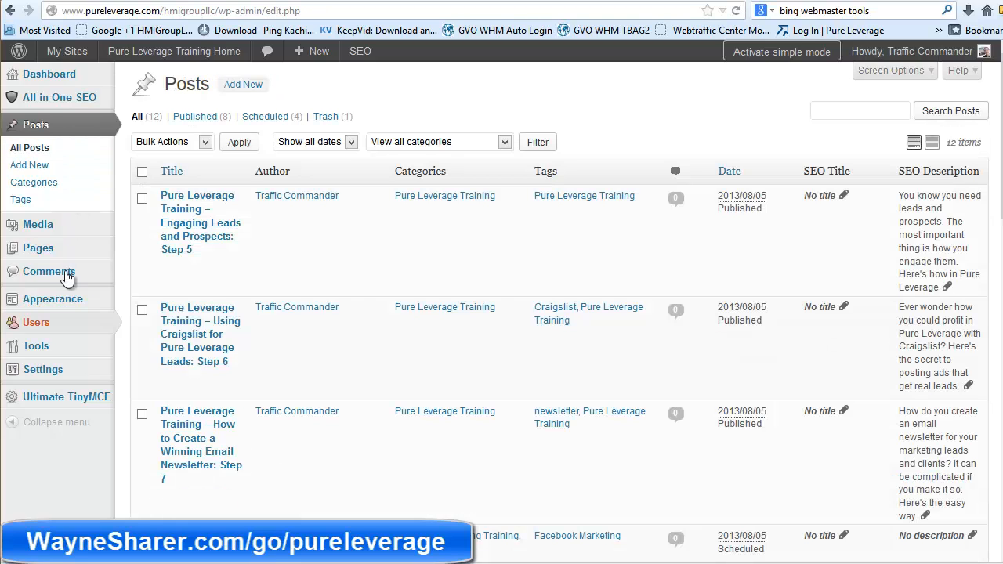
mouse_move(28, 257)
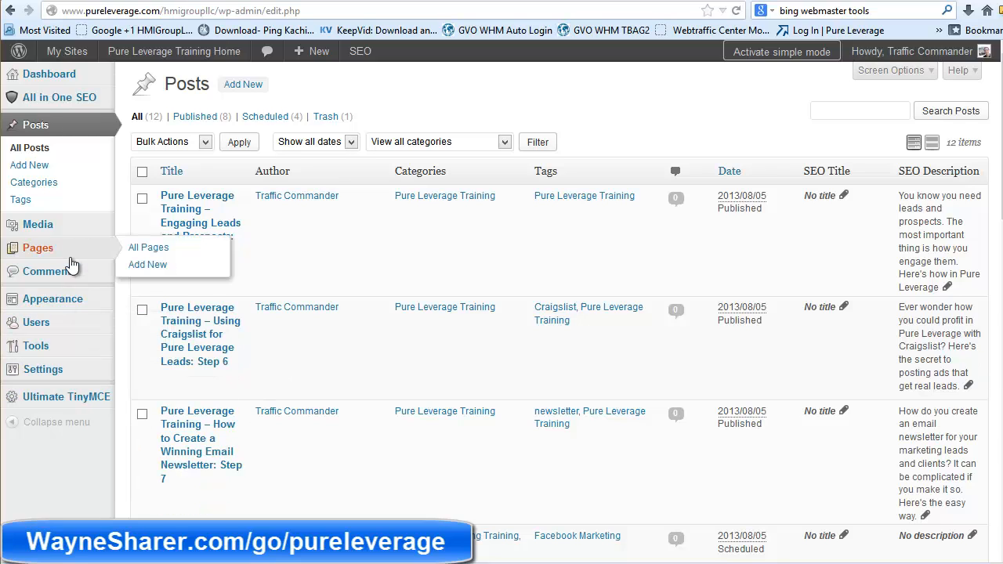
left_click(66, 82)
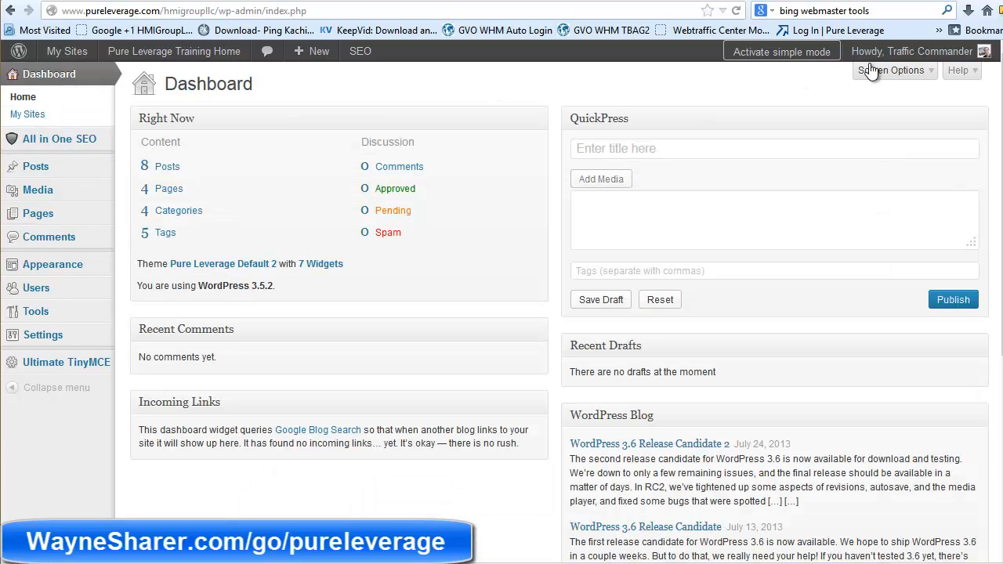
Log out of the admin and reload the public blog for a new random header image
mouse_move(901, 58)
left_click(886, 141)
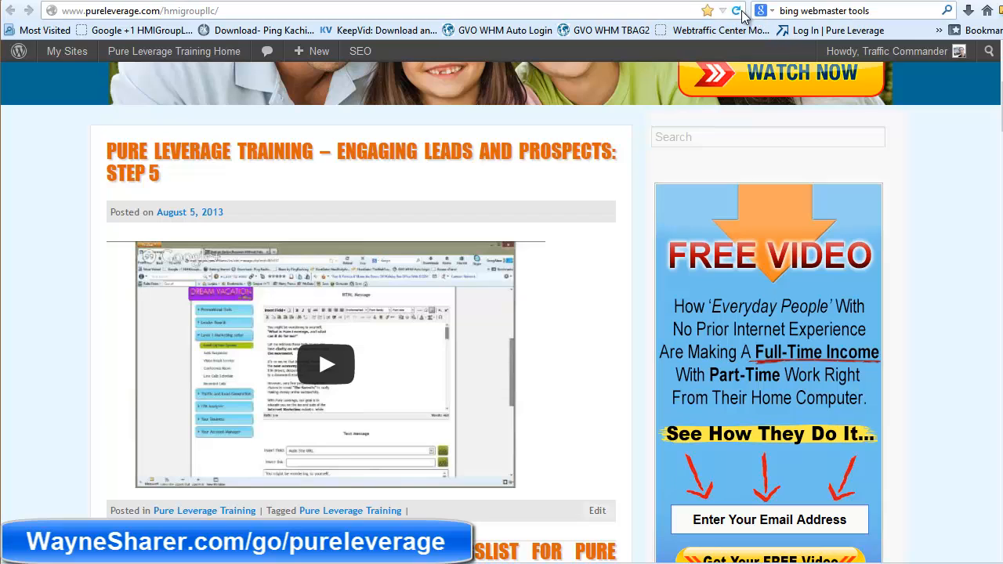
left_click(737, 11)
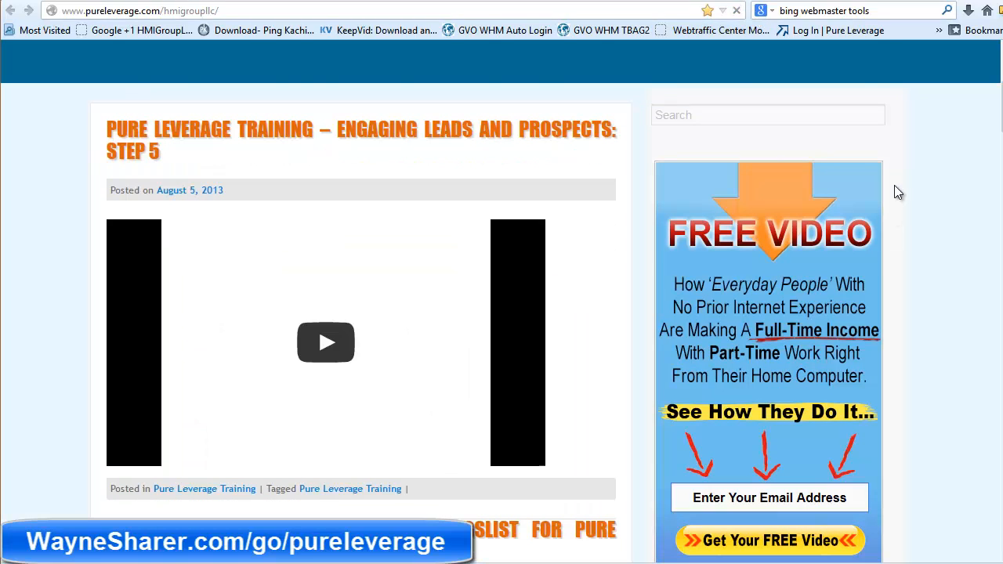
Scroll through the training posts from Step 5 down to Step 1, each with embedded video, and back up
scroll(898, 214, "down", 12)
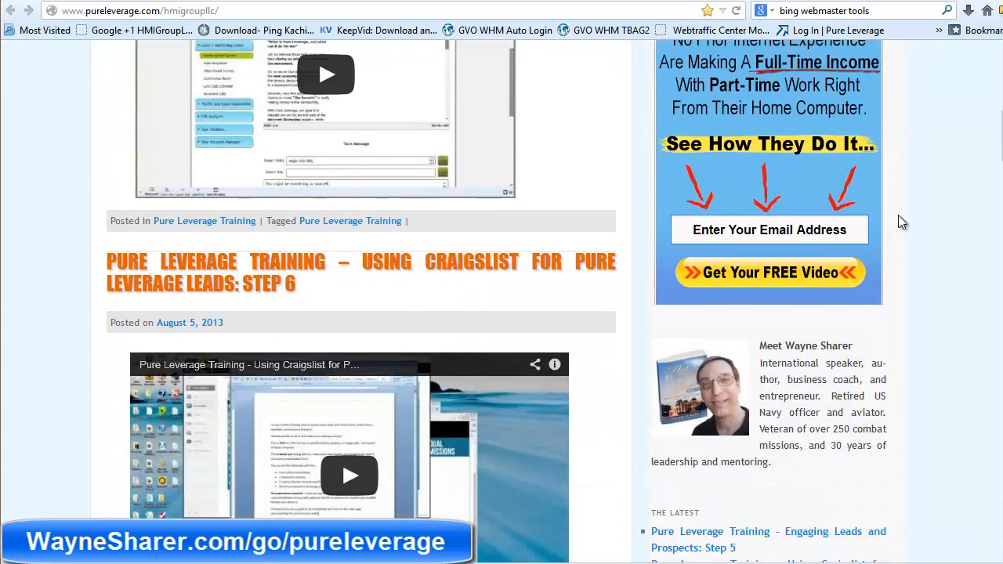
scroll(900, 228, "down", 15)
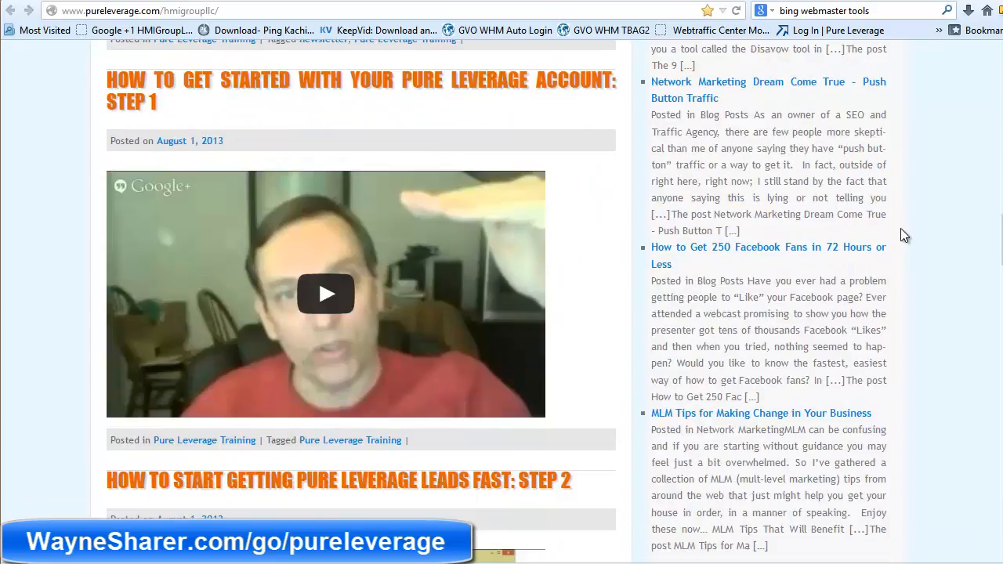
scroll(900, 228, "down", 11)
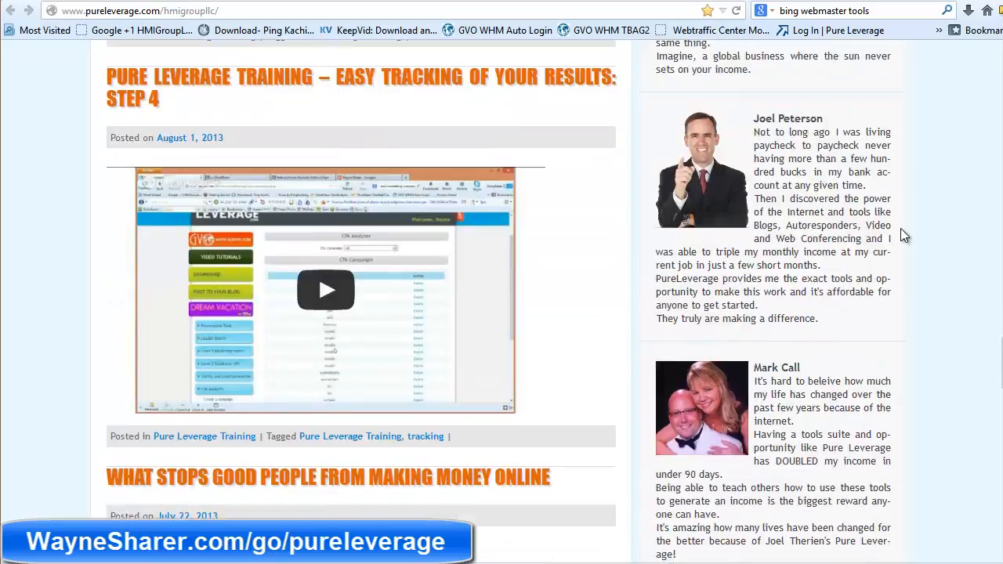
scroll(901, 228, "down", 10)
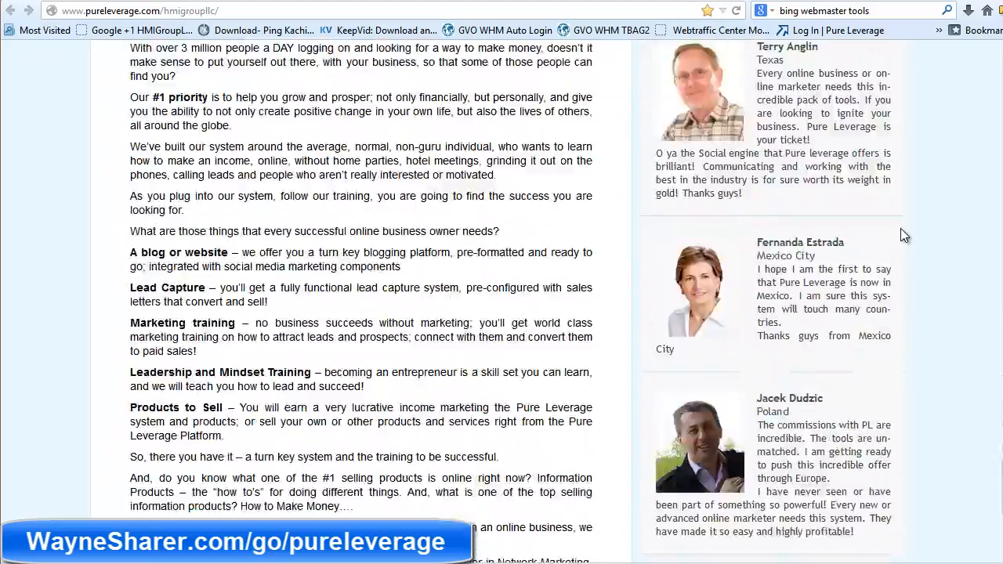
scroll(901, 228, "up", 13)
scroll(900, 229, "up", 20)
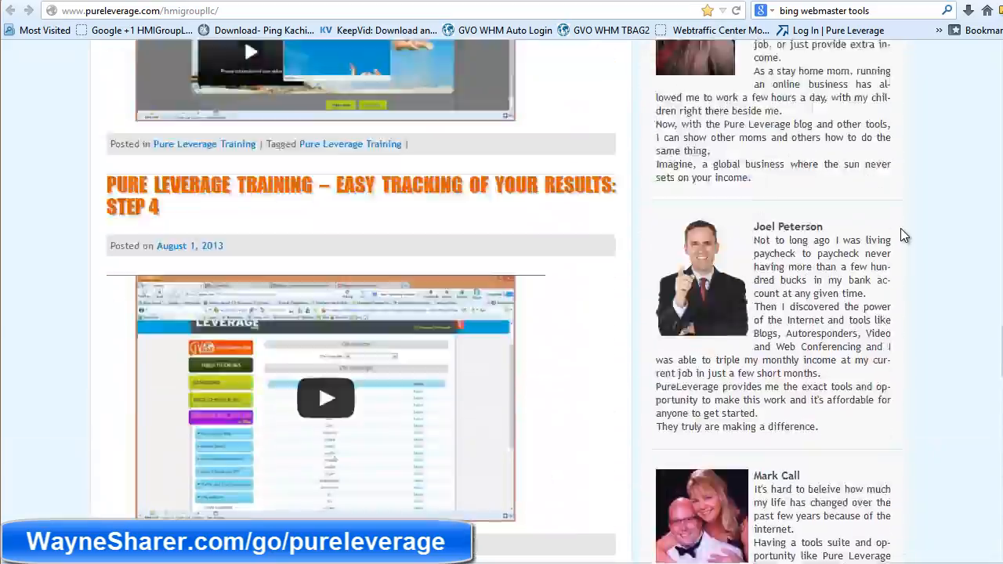
scroll(900, 228, "up", 12)
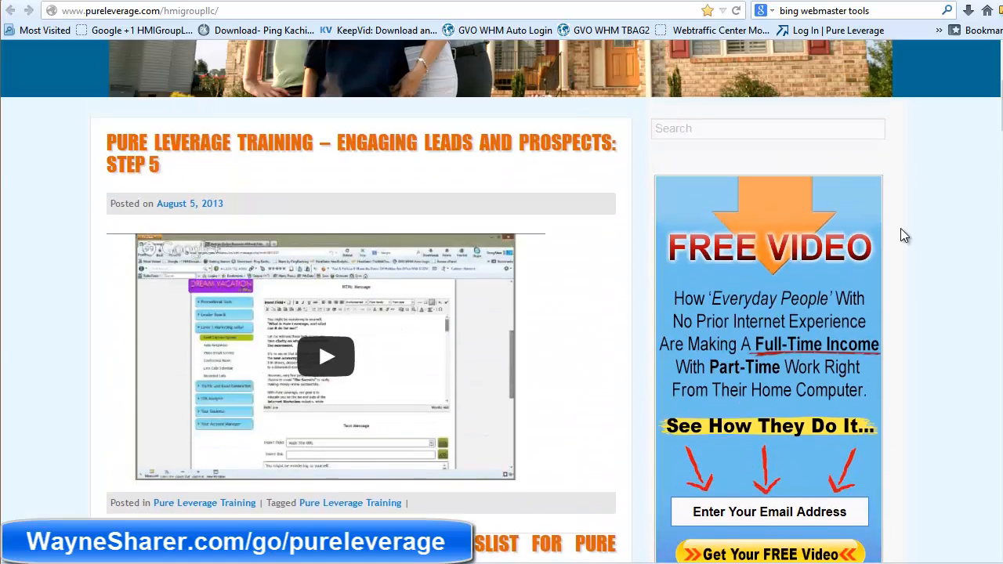